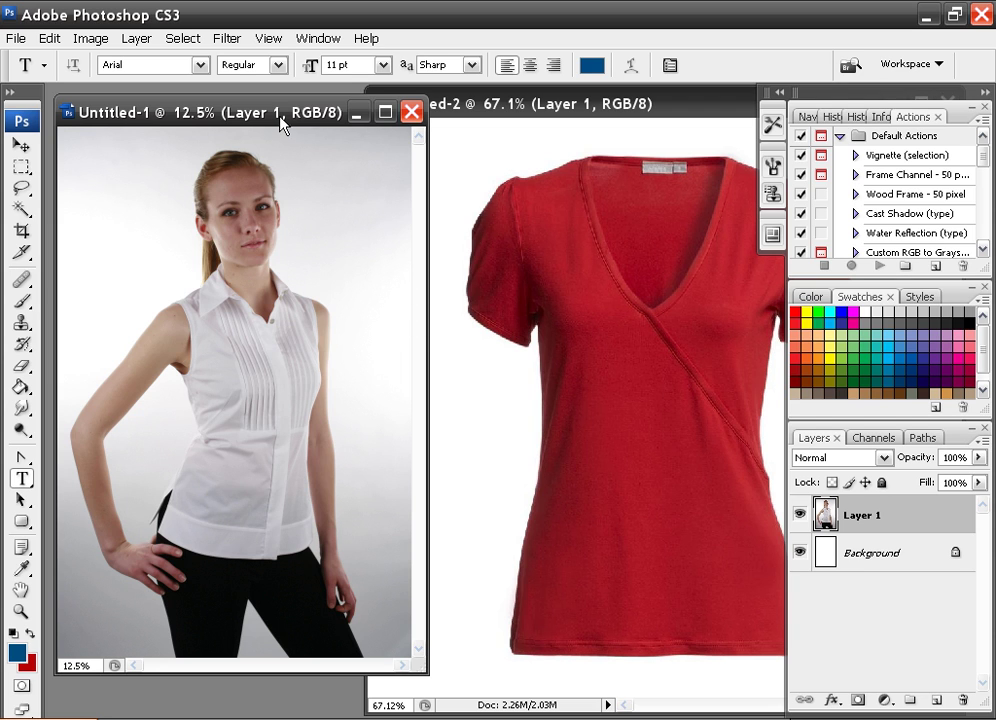
Step: Shift the Untitled-1 model photo window slightly and select the Brush tool
drag(281, 121, 277, 122)
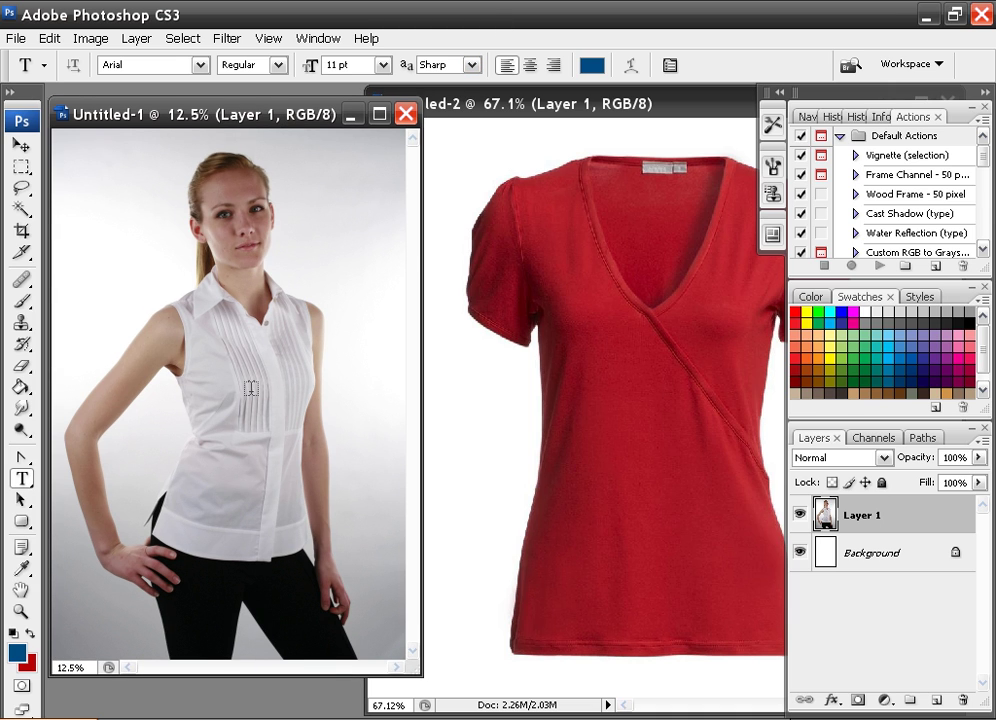
click(21, 300)
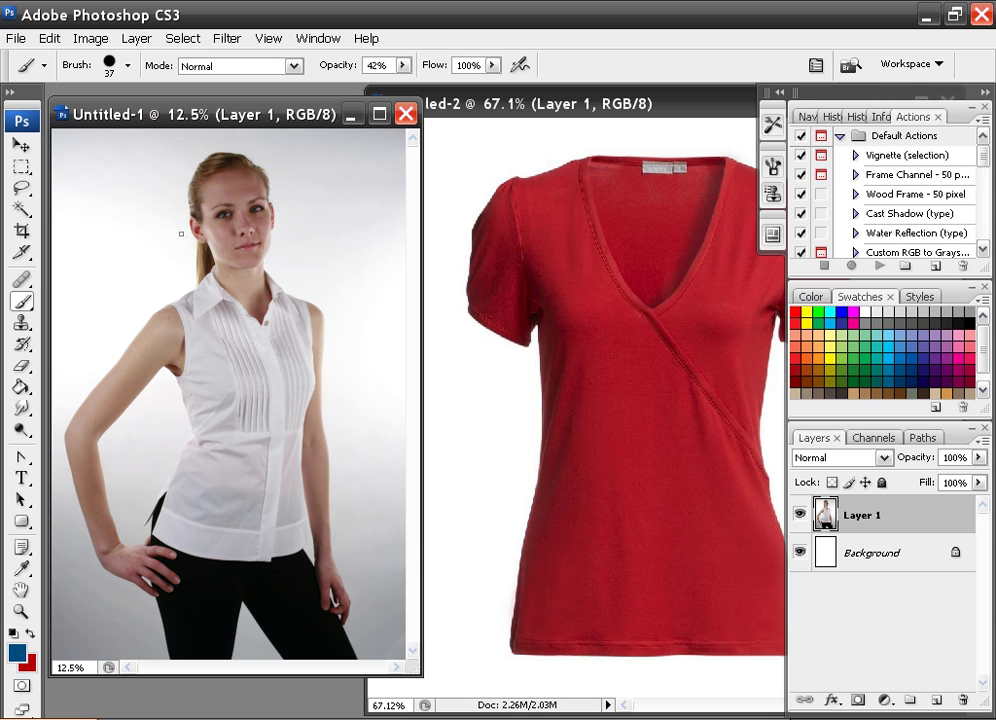
Step: Convert the model photo Untitled-1 to black and white with Image > Adjustments > Black & White
click(135, 40)
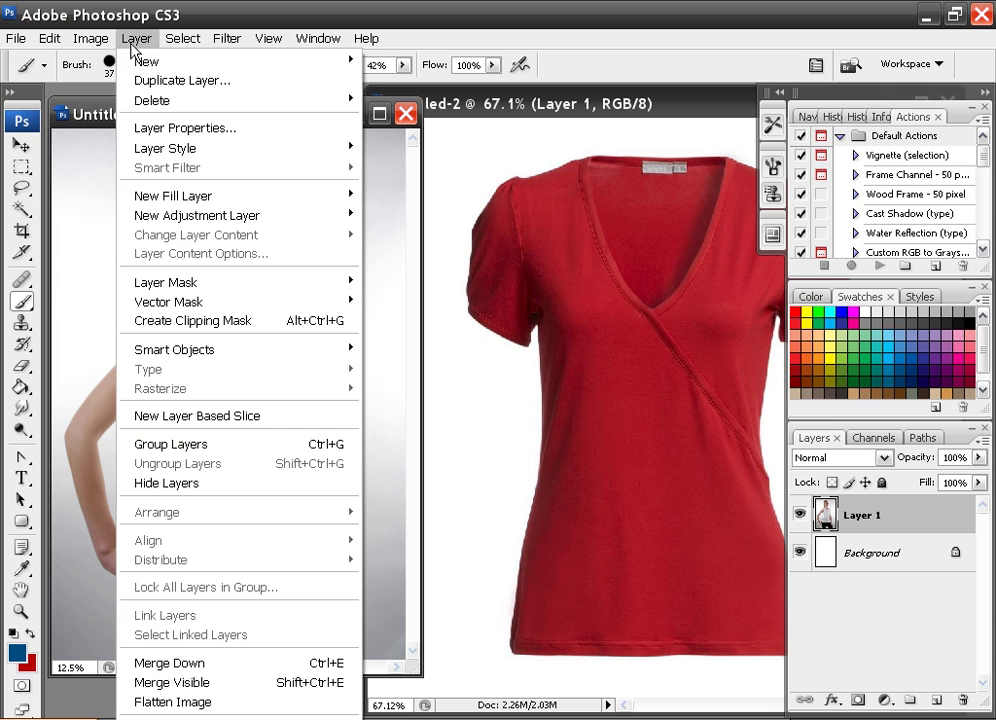
mouse_move(100, 38)
mouse_move(140, 100)
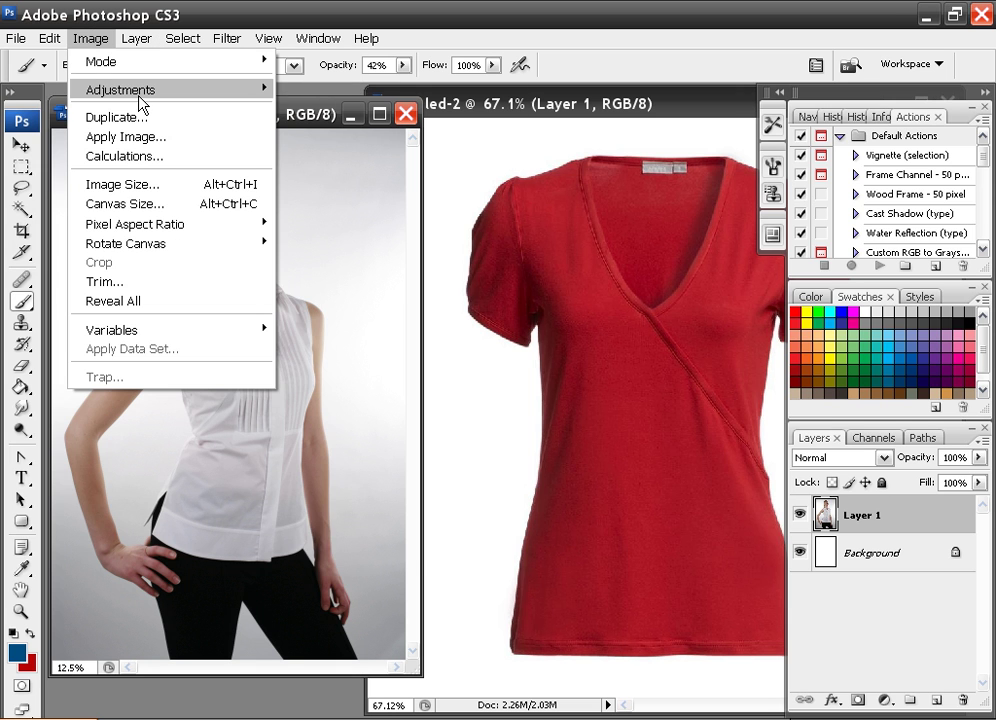
click(336, 233)
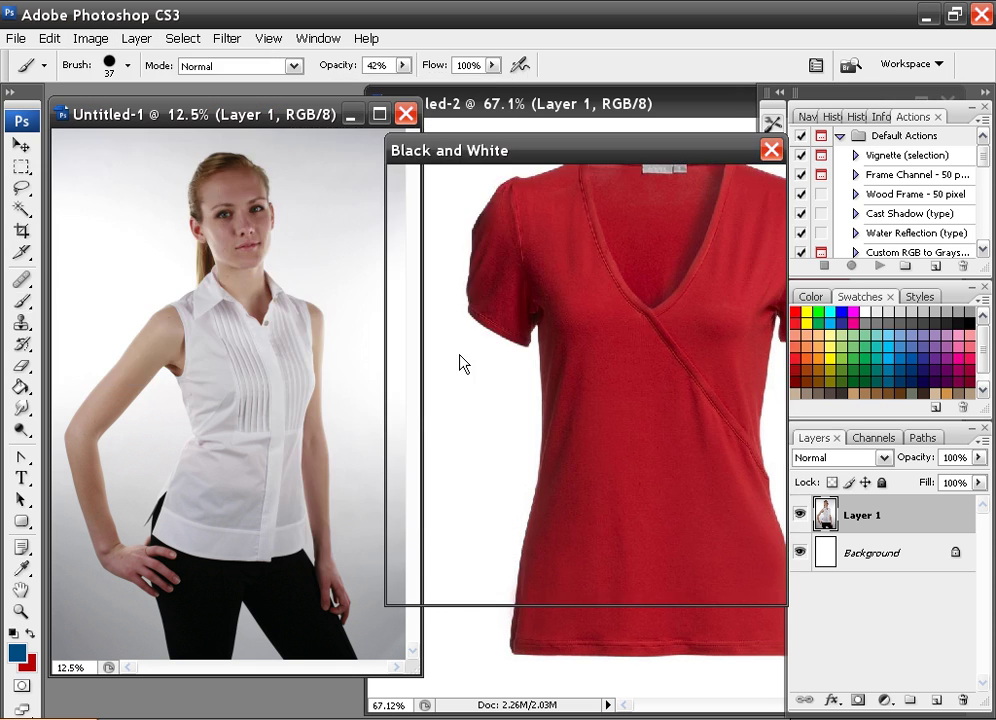
click(735, 187)
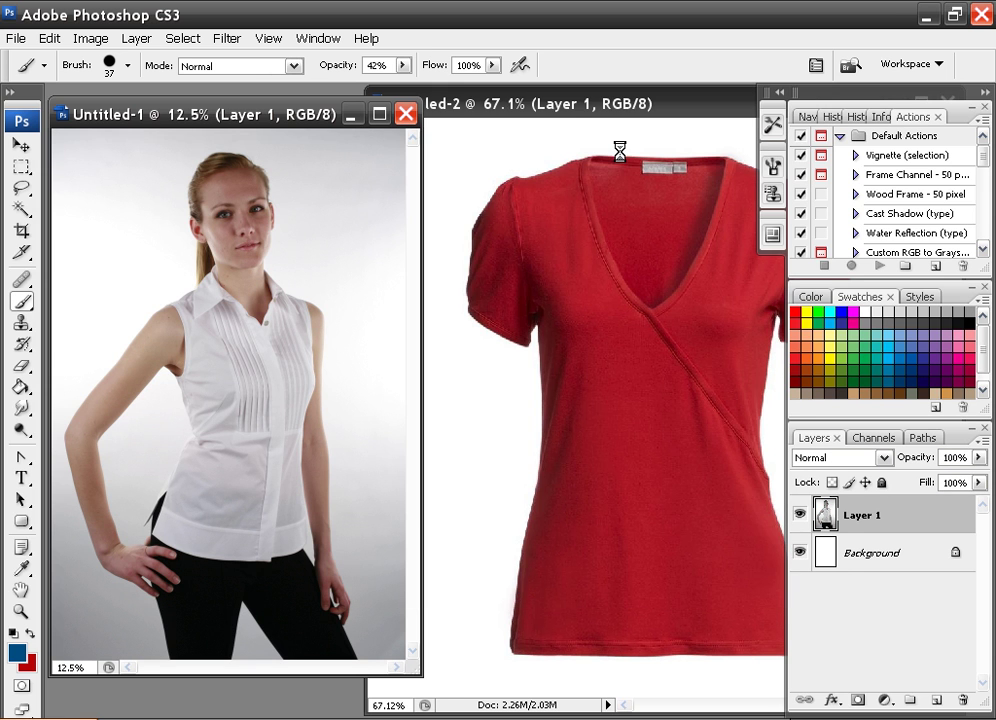
Step: Apply the same Black & White conversion to the red shirt image Untitled-2
click(571, 104)
click(91, 38)
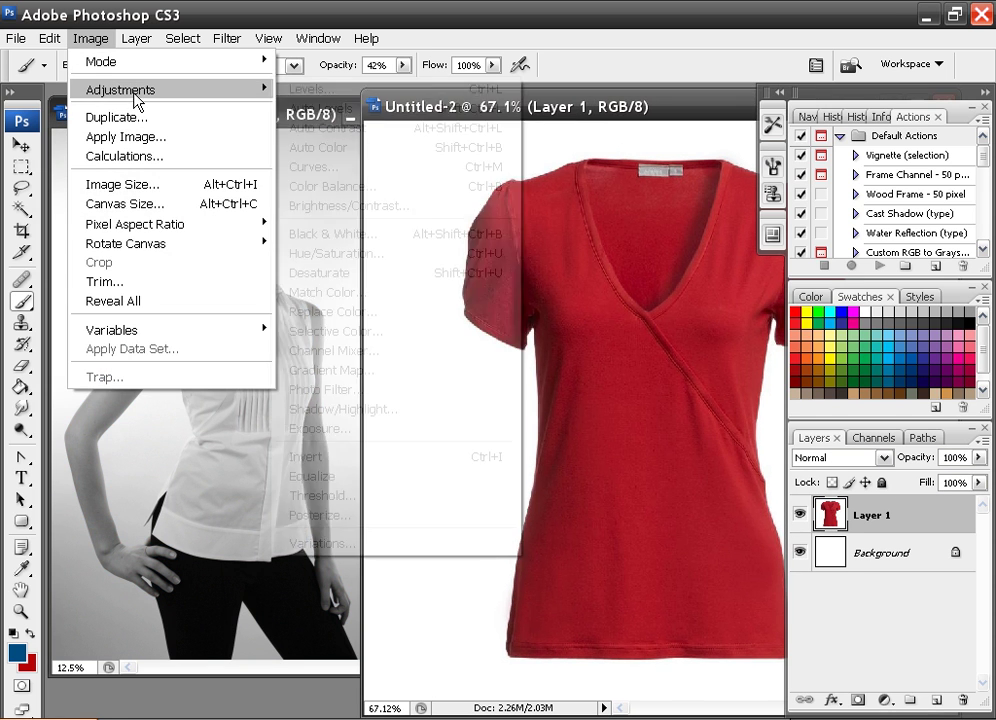
mouse_move(136, 96)
click(418, 236)
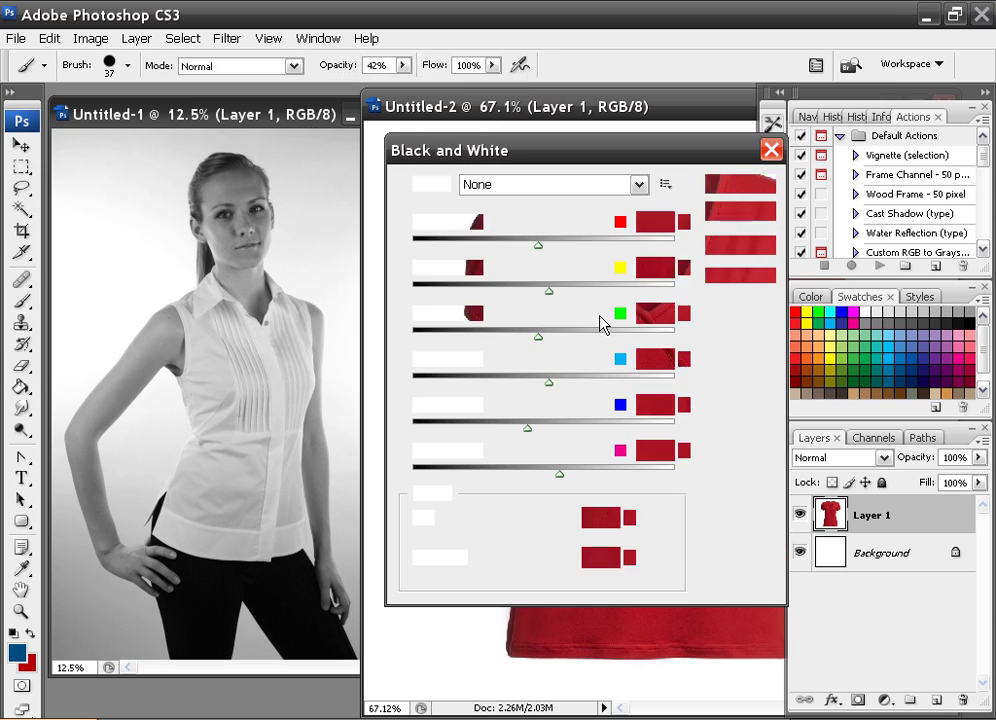
click(735, 187)
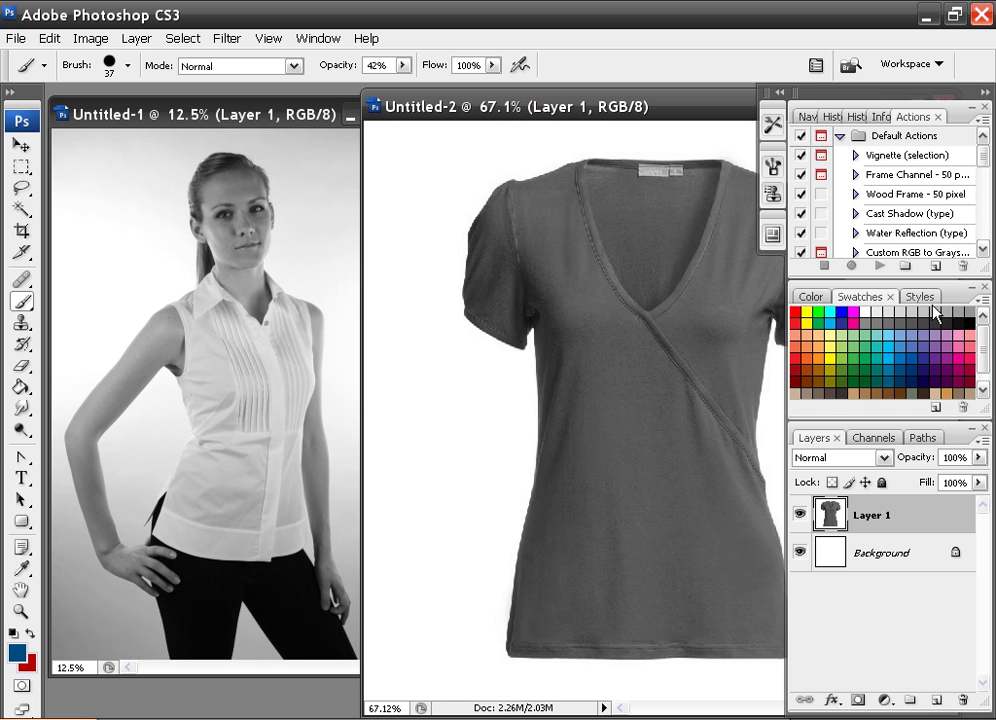
Step: Set the foreground colour to grey a4a4a4 sampled from the shirt, and move the shirt window aside
key(alt)
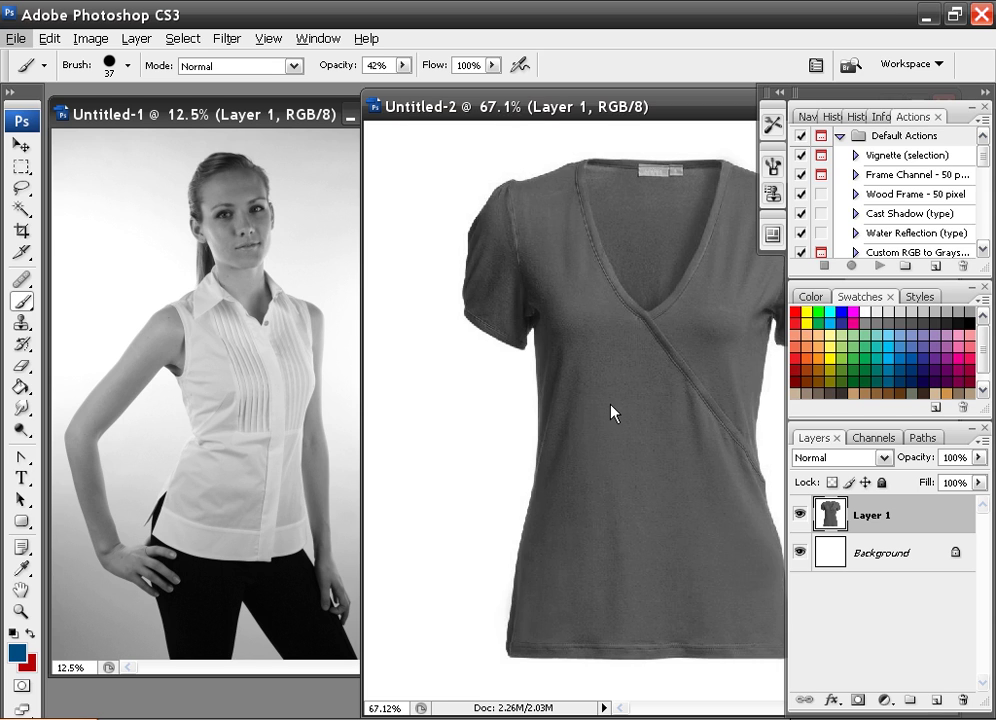
alt+click(612, 408)
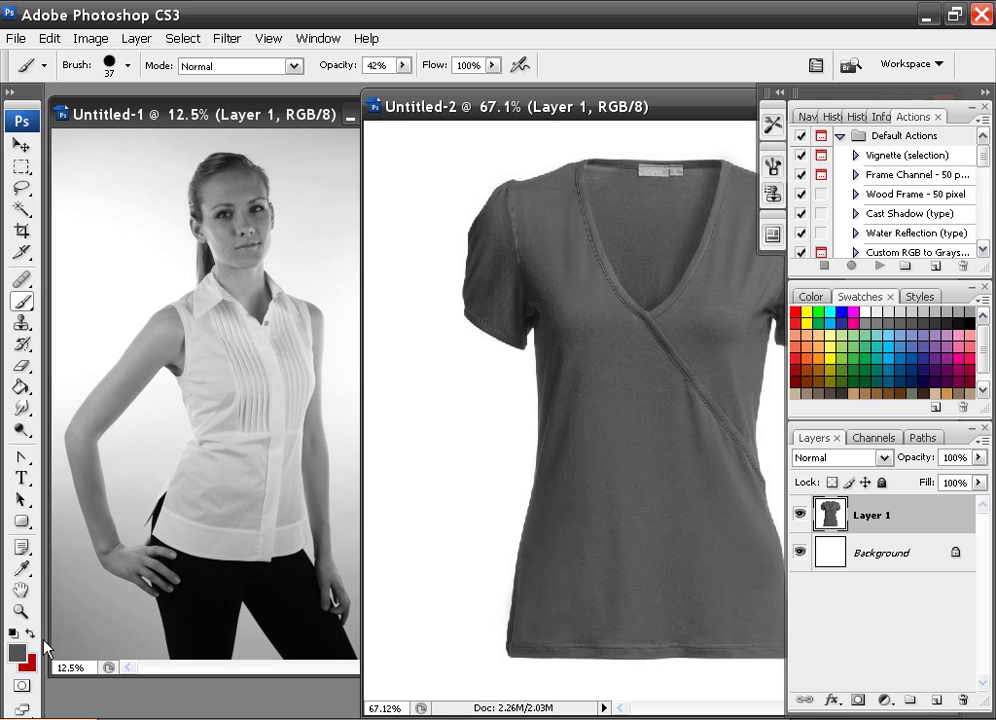
click(17, 655)
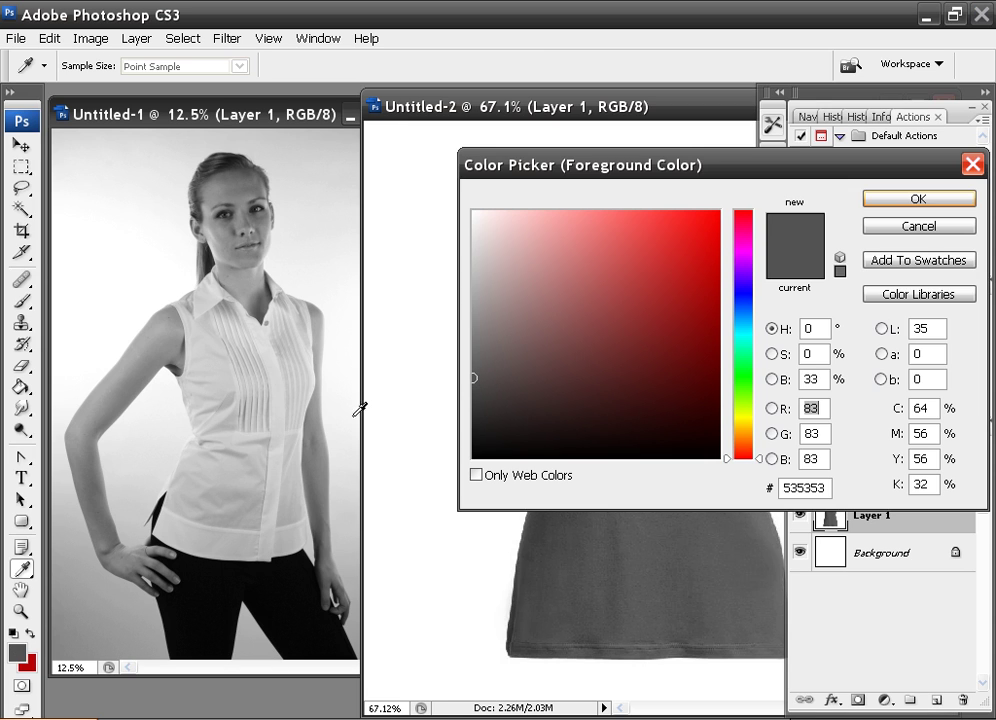
mouse_move(225, 476)
mouse_down()
mouse_move(216, 468)
mouse_move(227, 469)
mouse_up()
drag(272, 499, 247, 510)
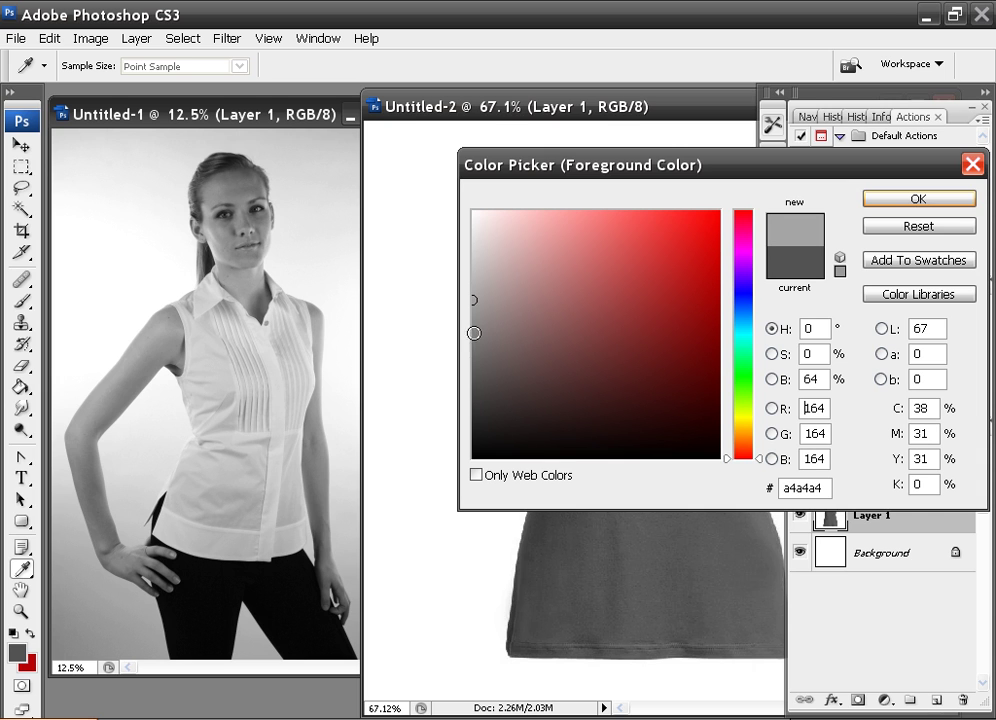
click(916, 197)
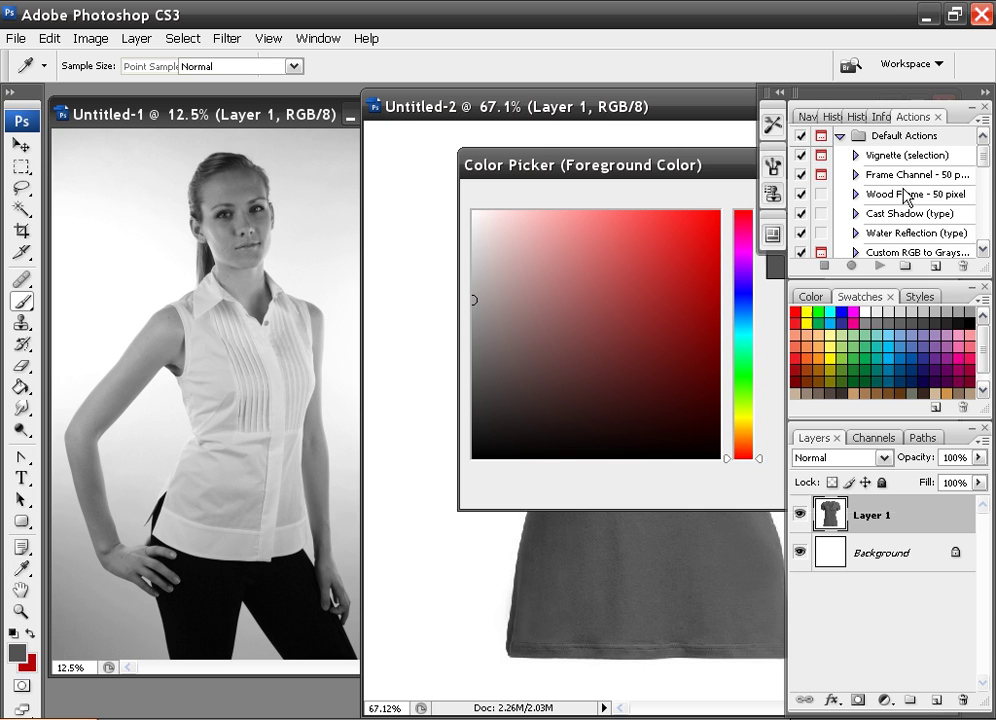
key(b)
drag(470, 108, 298, 232)
Step: Close the shirt image Untitled-2 without saving changes
drag(548, 234, 414, 234)
click(627, 233)
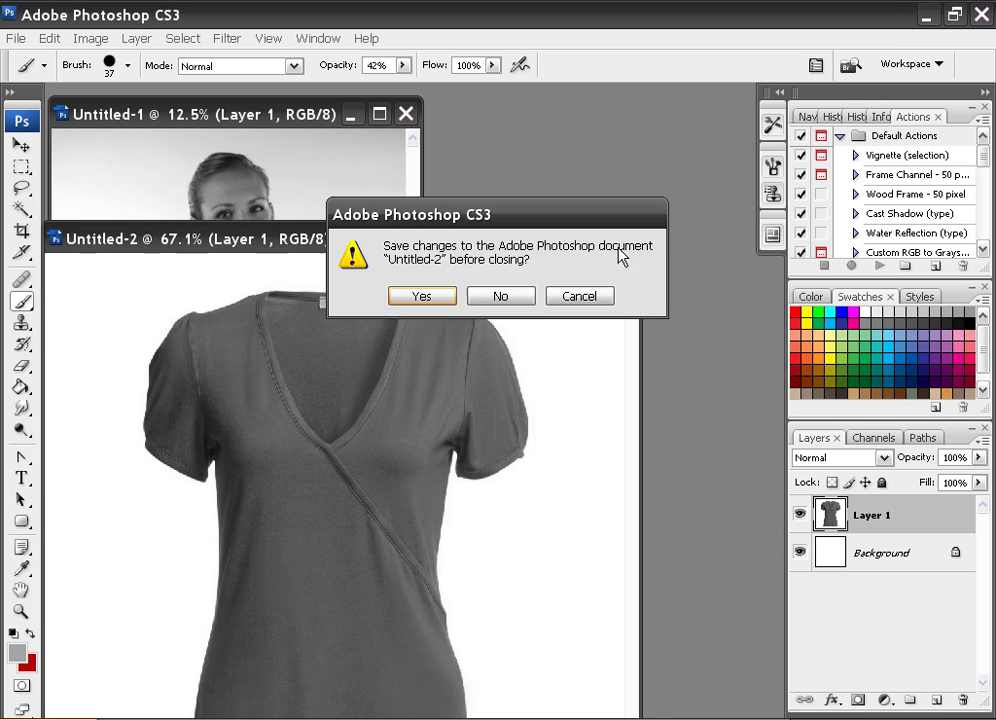
click(505, 295)
Step: Maximize the model photo and undo its Black & White conversion by returning to the Paste history state
click(379, 113)
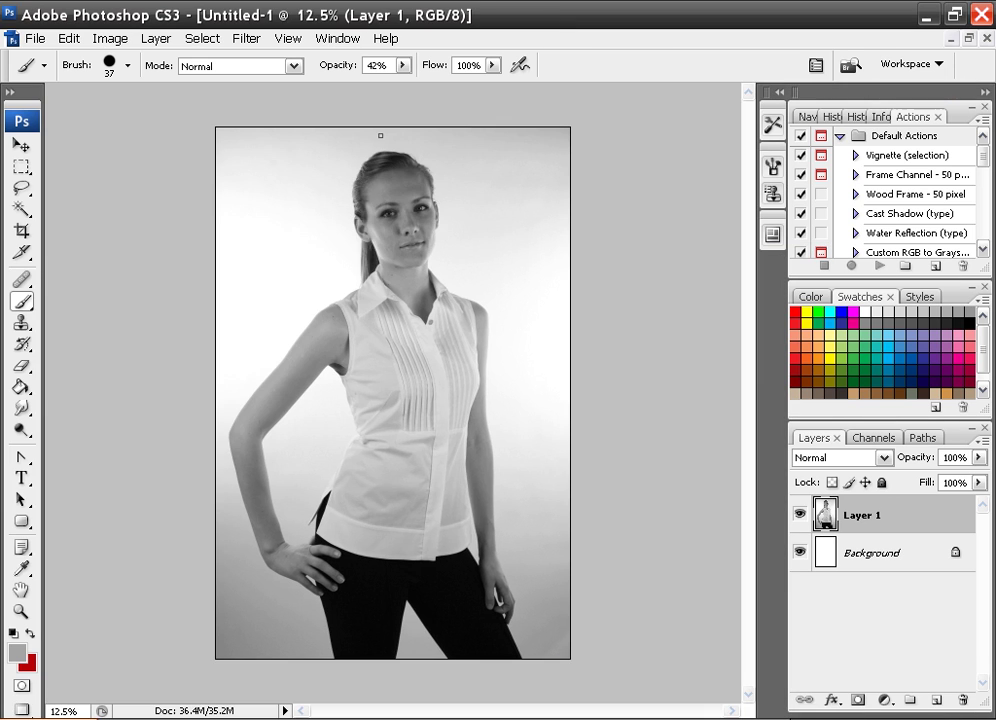
scroll(394, 360, up, 1)
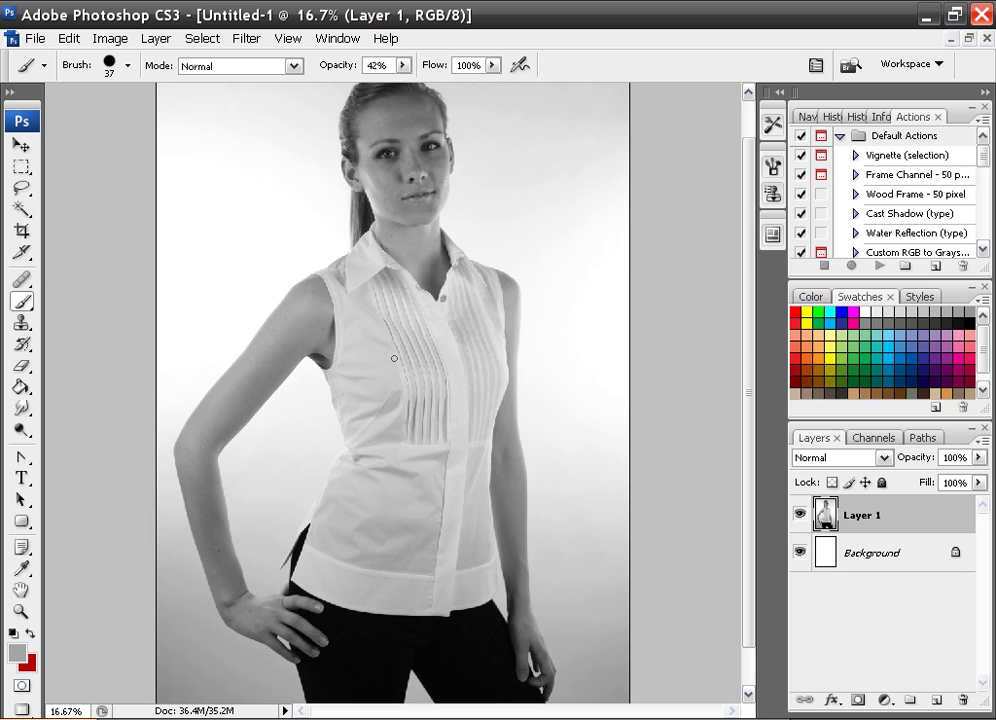
scroll(393, 356, up, 1)
scroll(398, 351, down, 1)
click(825, 117)
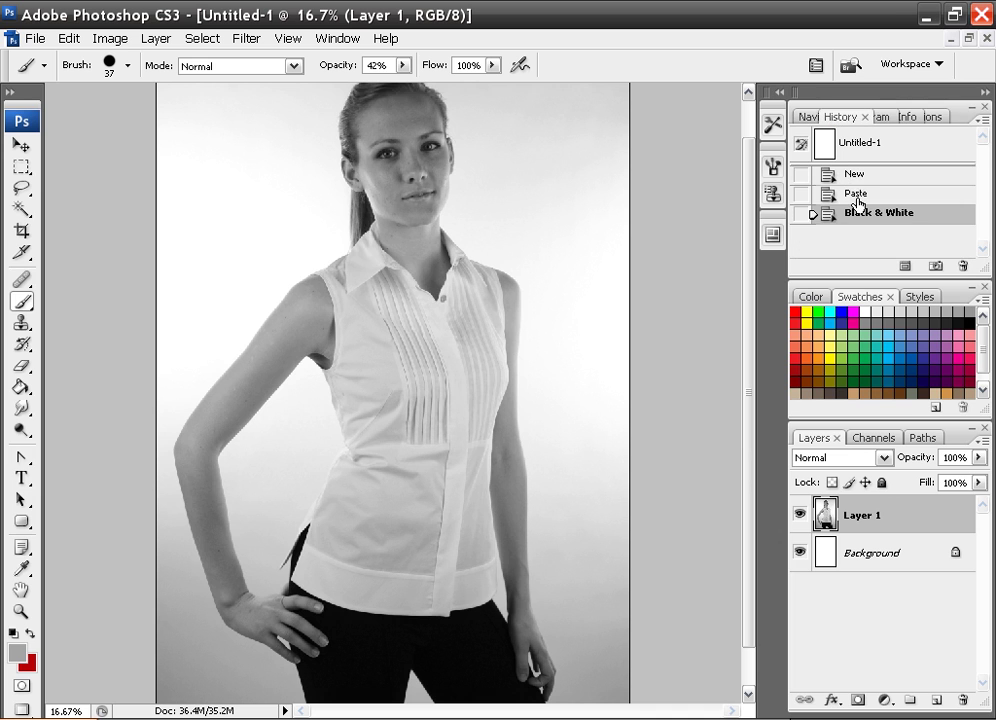
click(860, 190)
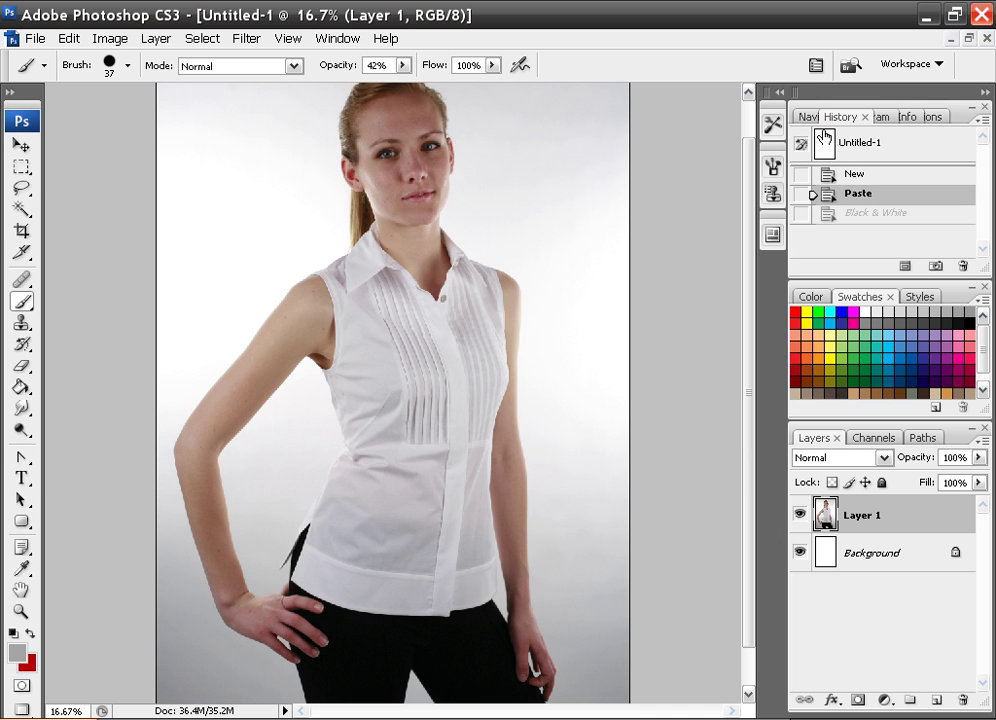
Step: Duplicate Layer 1 to create Layer 1 copy
click(933, 117)
click(832, 117)
drag(914, 527, 936, 696)
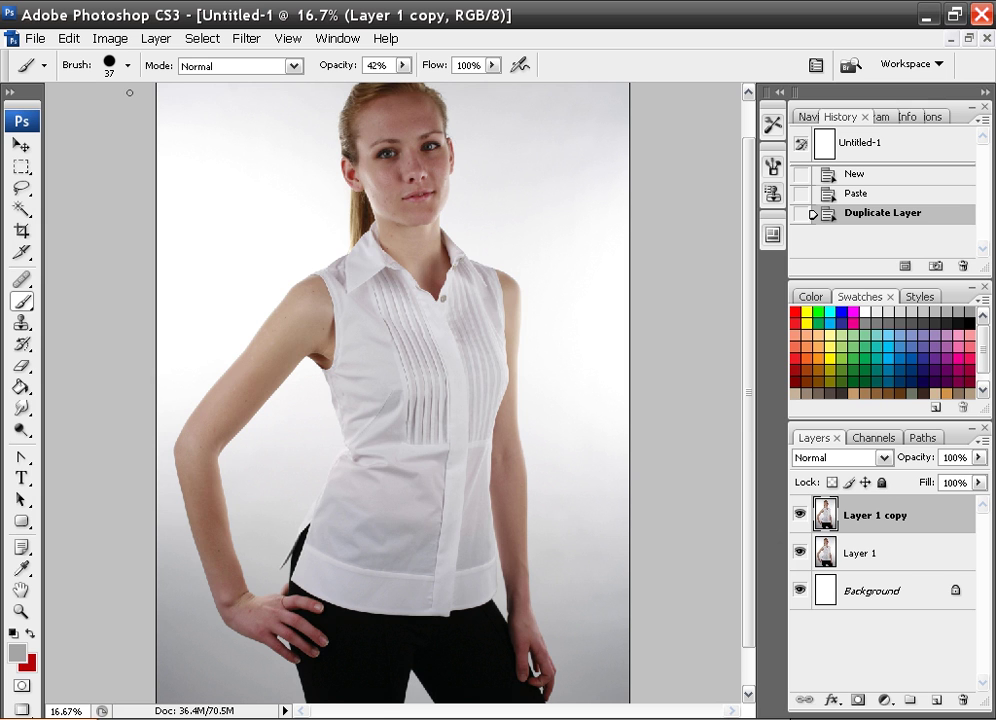
Step: Add a Hide All layer mask to Layer 1 copy and target its layer thumbnail
click(155, 38)
mouse_move(255, 285)
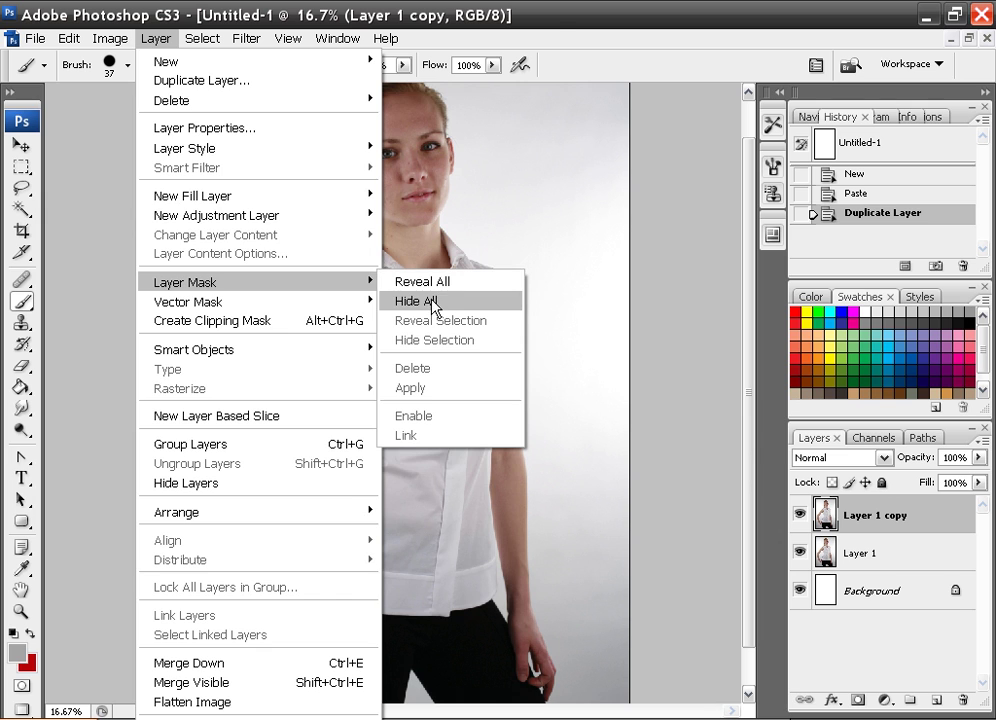
click(434, 298)
click(824, 515)
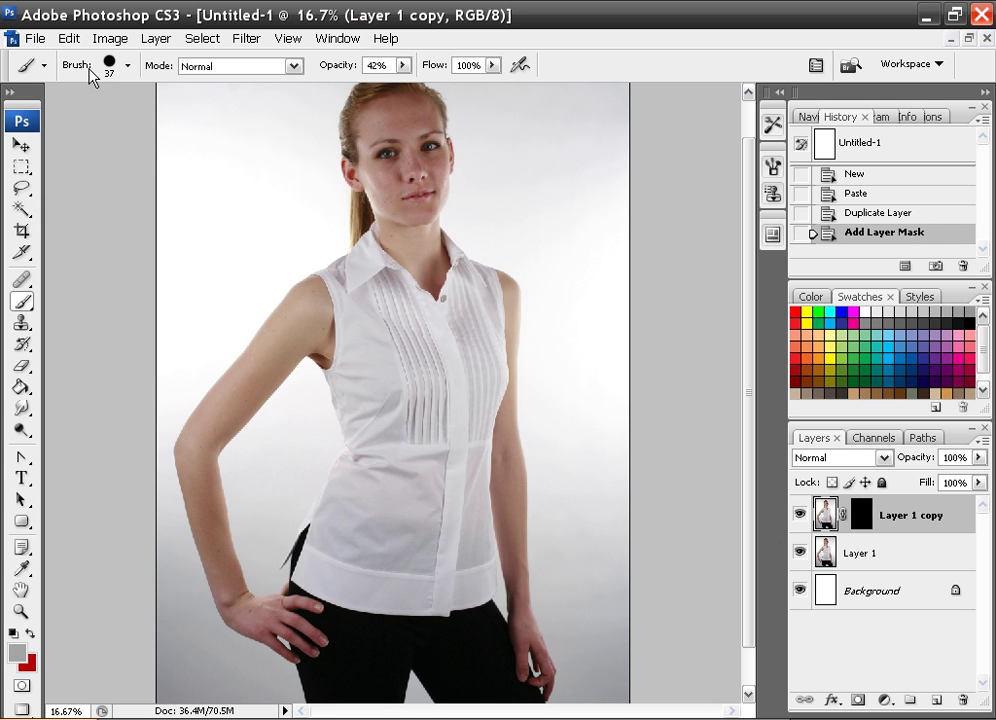
Step: Try Levels output values on Layer 1 copy (white 206, black back to 0), then cancel
click(110, 38)
mouse_move(135, 90)
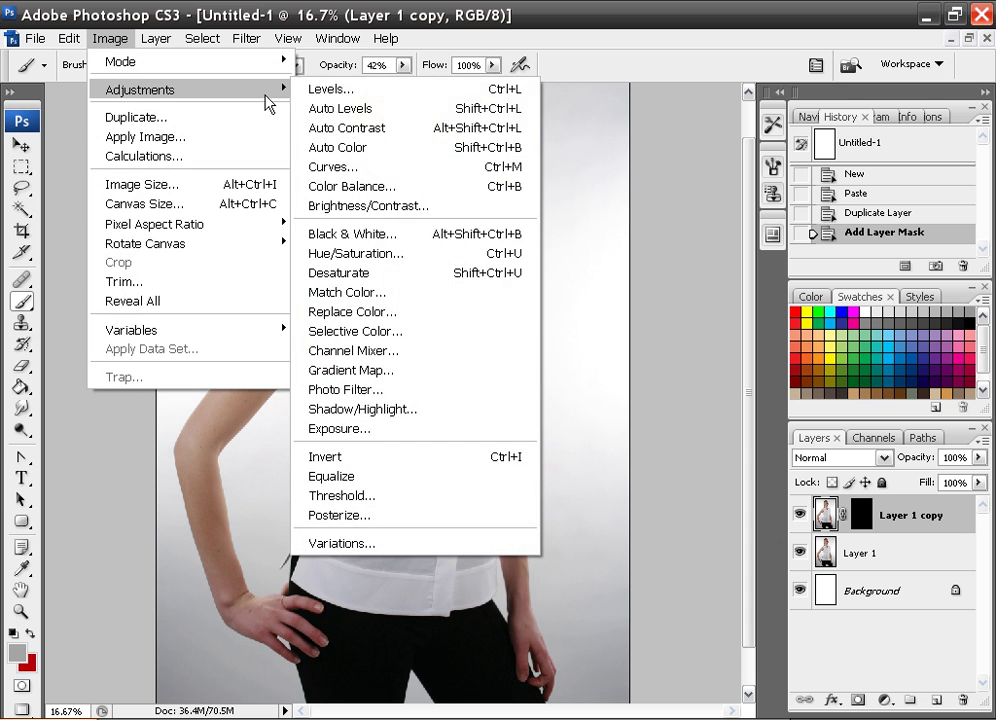
click(338, 90)
drag(374, 286, 436, 291)
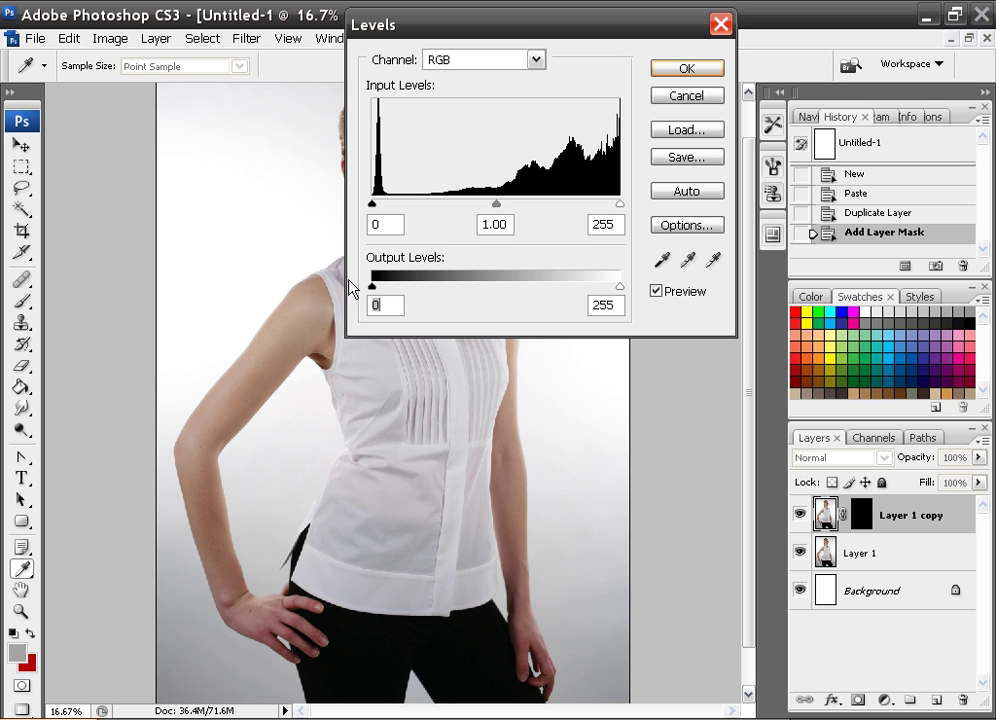
drag(617, 283, 552, 304)
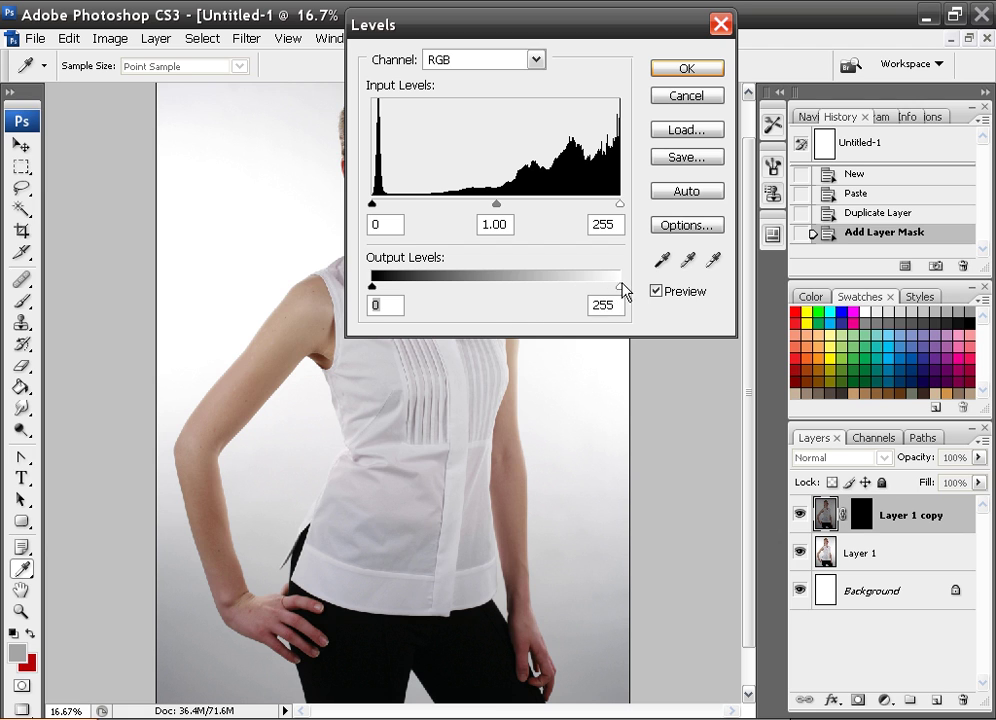
drag(624, 291, 574, 296)
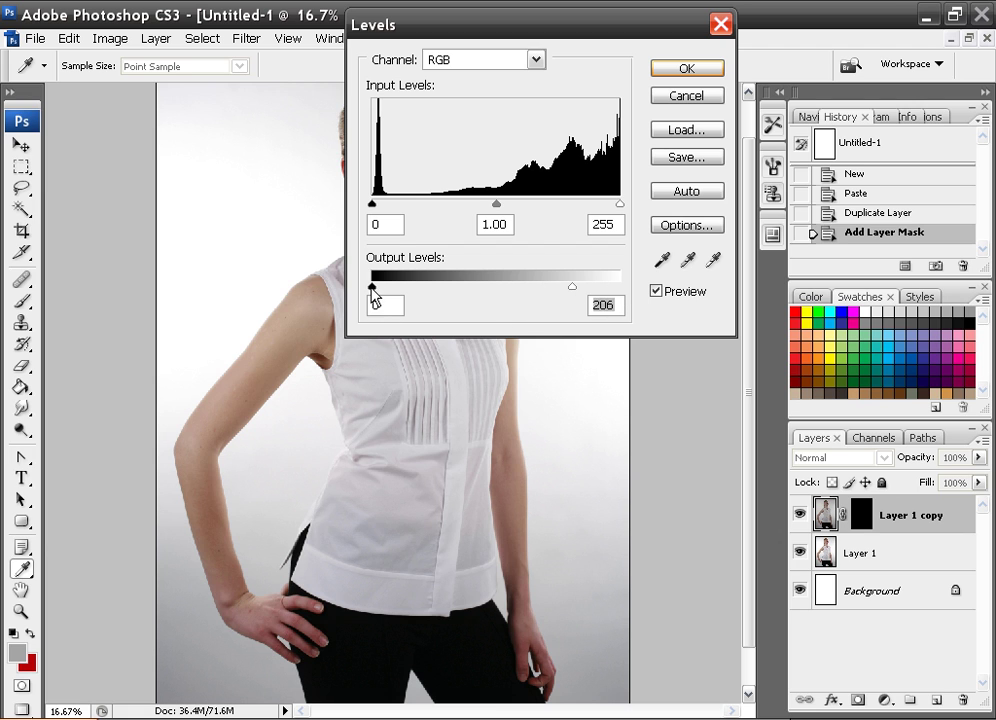
drag(416, 291, 356, 305)
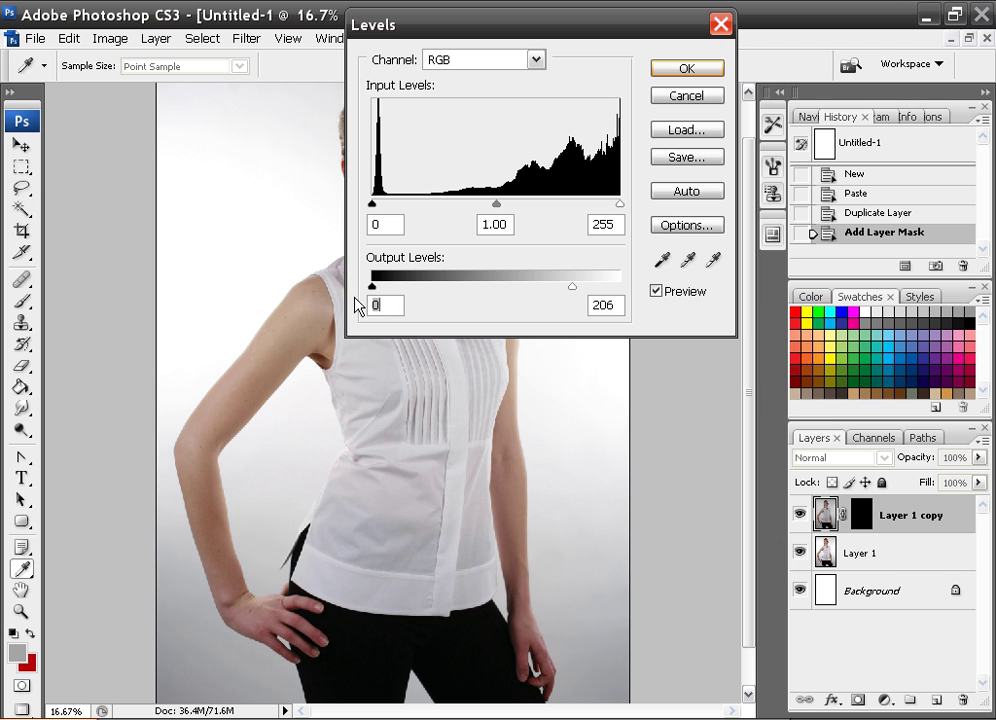
click(682, 99)
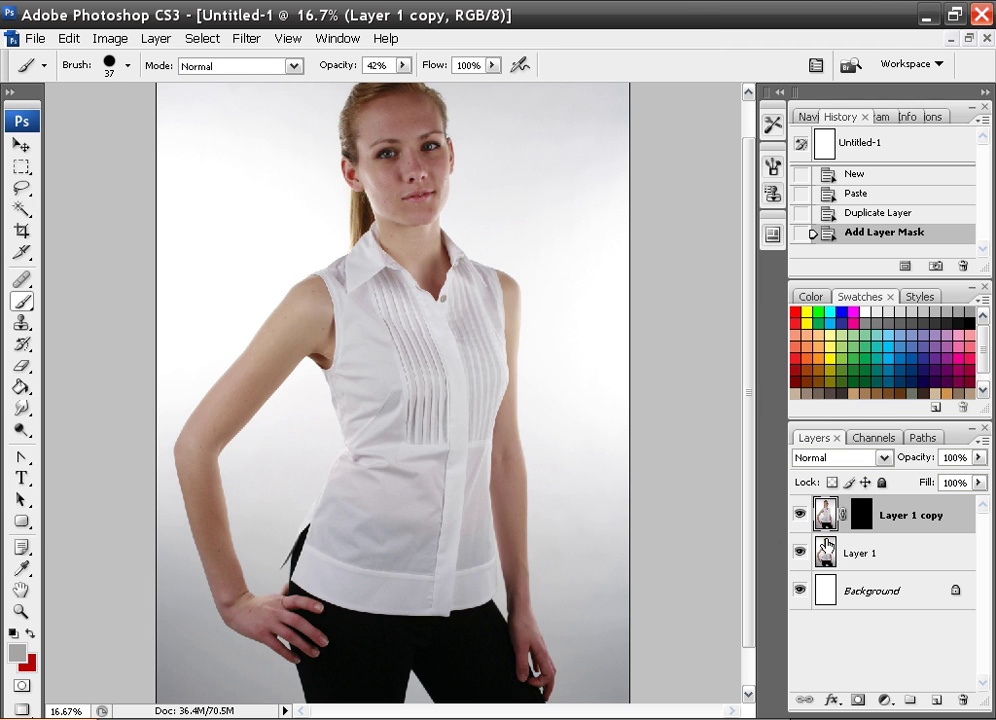
Step: Undo the layer mask and apply Levels to Layer 1 copy with output white at 207
key(ctrl+z)
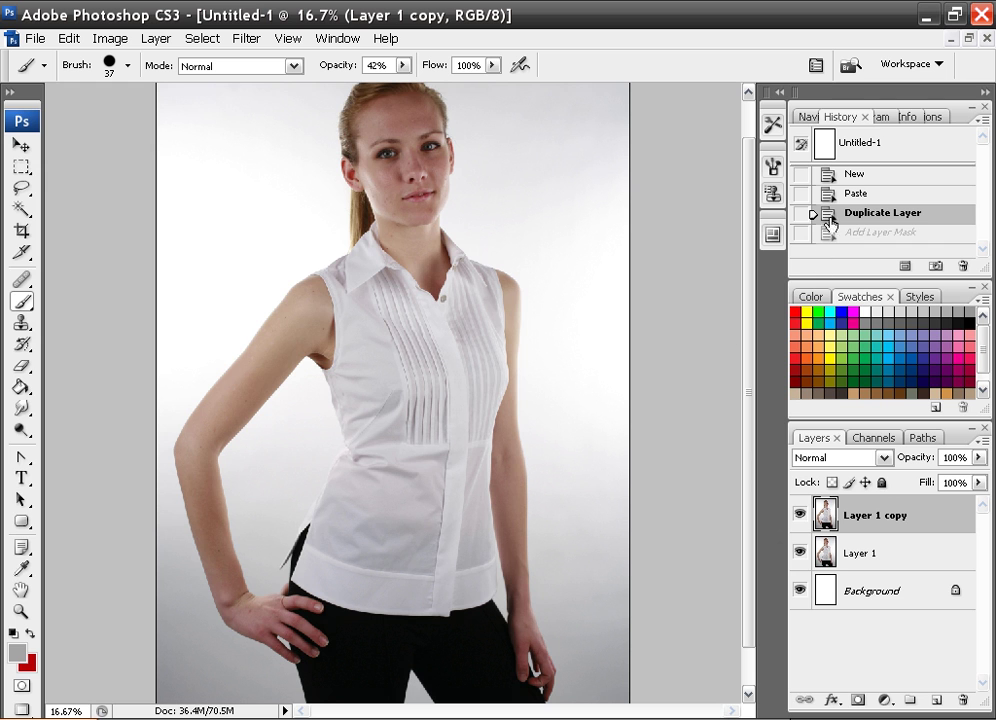
click(153, 38)
mouse_move(110, 38)
mouse_move(187, 91)
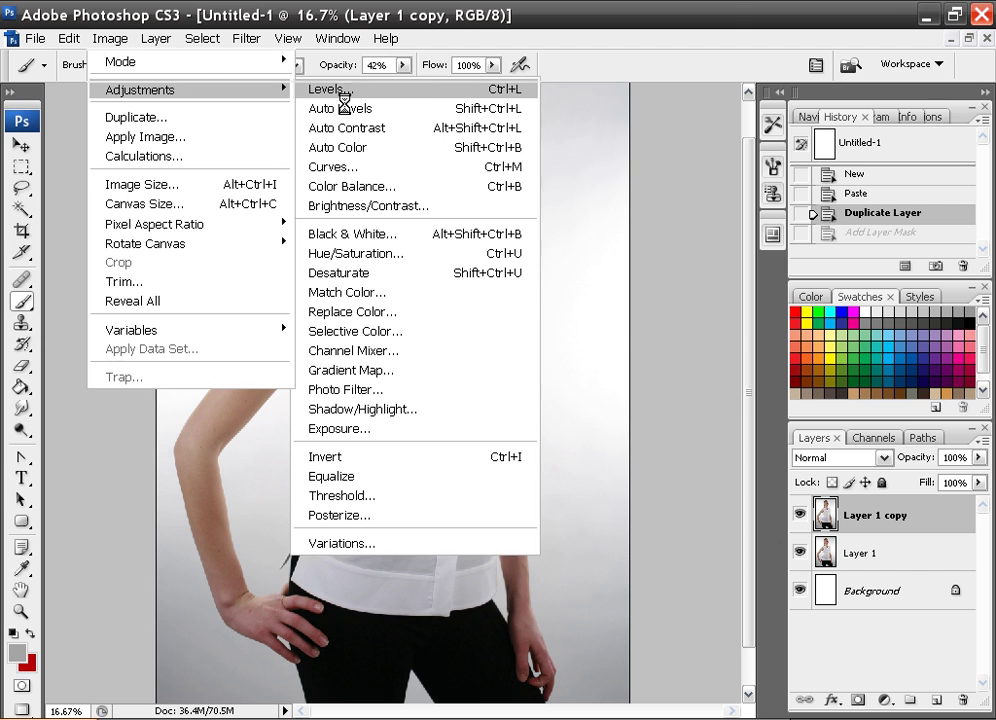
click(342, 98)
mouse_move(375, 287)
mouse_down()
mouse_move(409, 287)
mouse_move(373, 287)
mouse_up()
drag(618, 288, 573, 286)
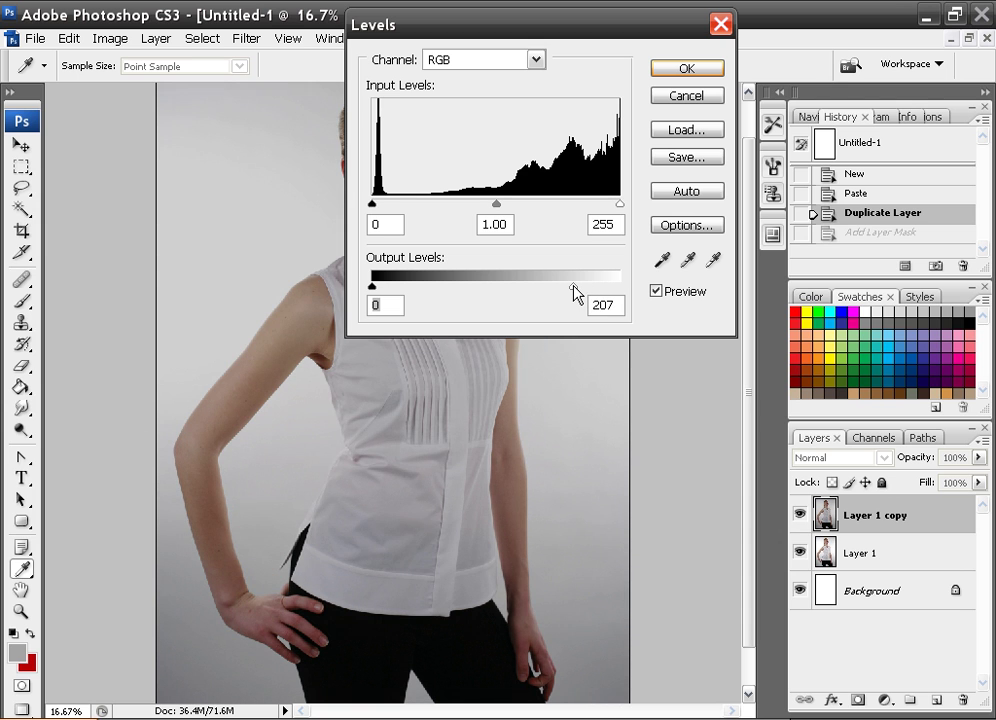
click(686, 70)
Step: Select the Brush and add a Hide All black mask to Layer 1 copy
key(b)
click(155, 39)
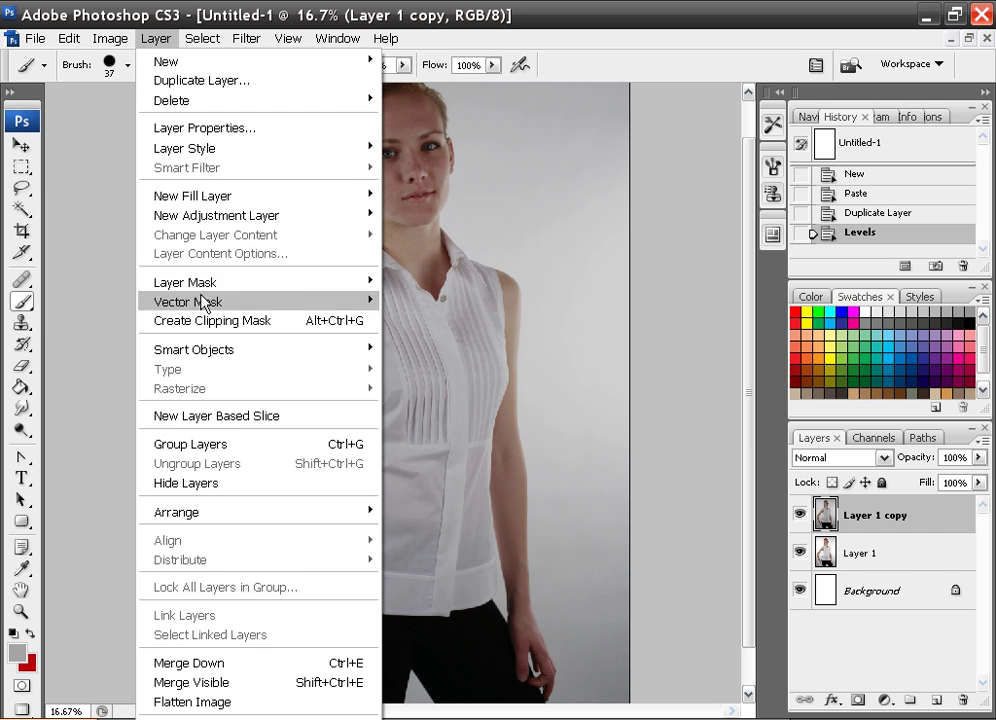
mouse_move(203, 287)
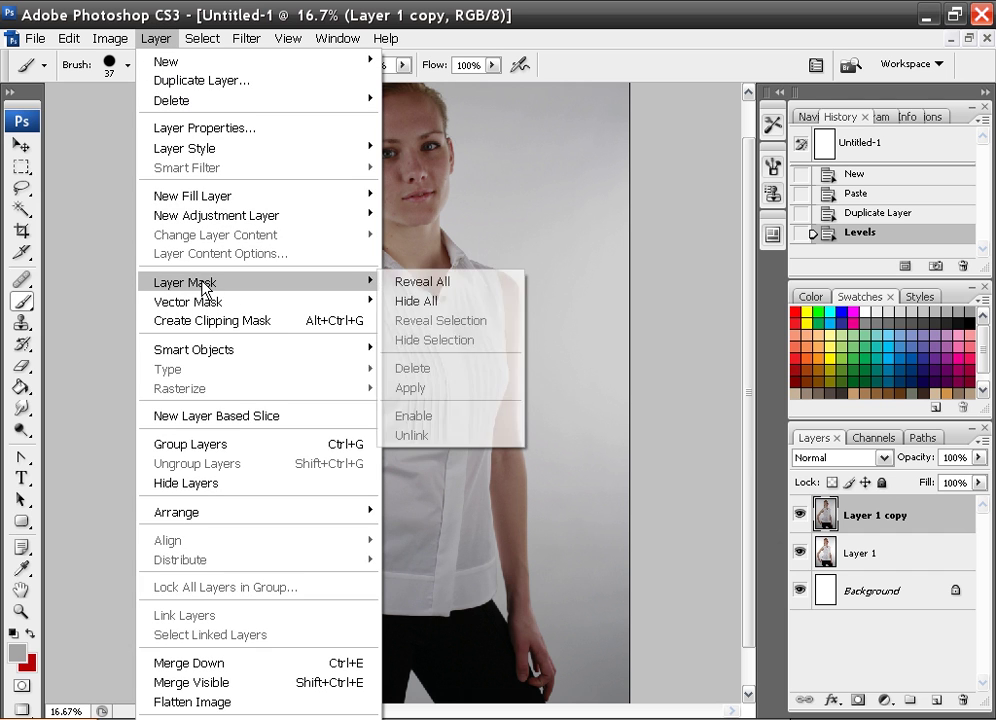
click(435, 305)
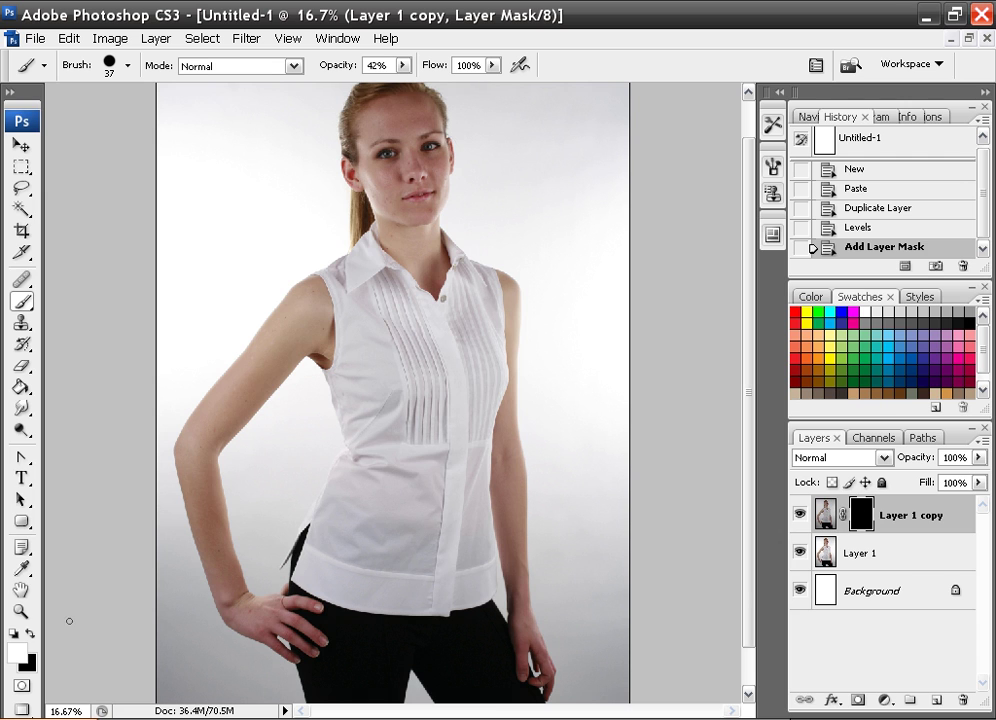
Step: Set a 139-pixel brush at 100% opacity and paint white on the mask over the shirt body
mouse_move(378, 384)
mouse_down()
mouse_move(424, 402)
mouse_move(363, 429)
mouse_up()
right_click(350, 415)
click(635, 621)
click(455, 456)
click(487, 453)
drag(404, 64, 410, 88)
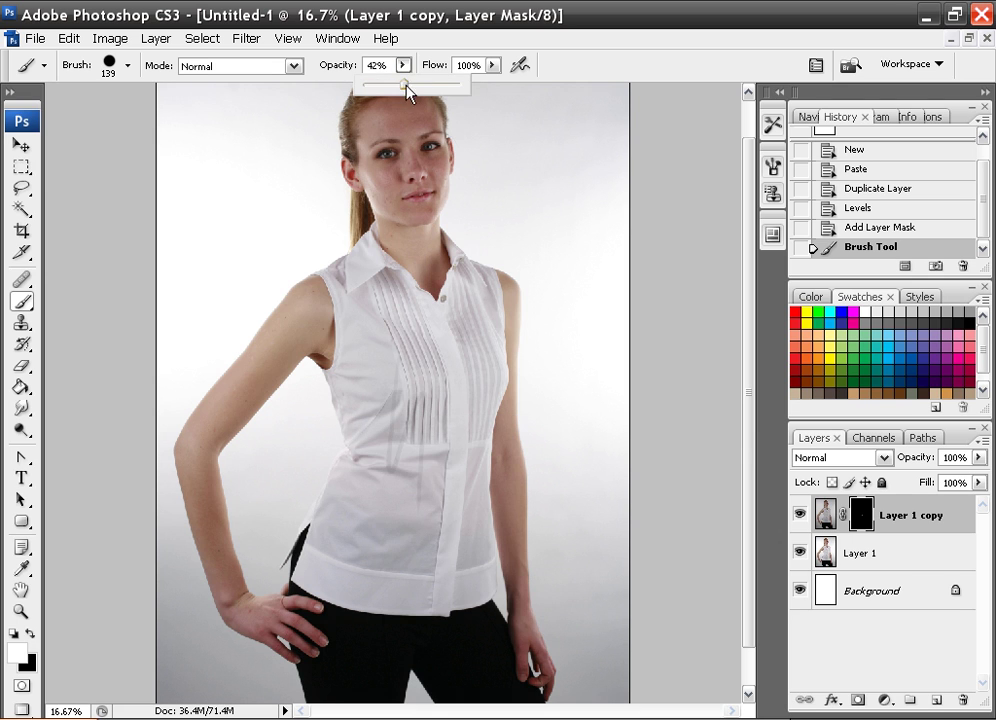
click(416, 460)
mouse_move(416, 460)
mouse_down()
mouse_move(427, 431)
mouse_move(409, 408)
mouse_move(448, 414)
mouse_up()
mouse_move(384, 354)
mouse_down()
mouse_move(363, 492)
mouse_move(389, 563)
mouse_move(379, 428)
mouse_move(403, 410)
mouse_move(396, 369)
mouse_move(363, 361)
mouse_move(364, 439)
mouse_move(355, 416)
mouse_move(361, 292)
mouse_move(374, 276)
mouse_move(426, 386)
mouse_move(394, 392)
mouse_move(394, 373)
mouse_move(430, 370)
mouse_move(410, 416)
mouse_move(409, 359)
mouse_move(370, 282)
mouse_move(432, 413)
mouse_move(461, 380)
mouse_move(451, 338)
mouse_move(435, 347)
mouse_move(469, 288)
mouse_move(482, 285)
mouse_move(491, 334)
mouse_move(479, 390)
mouse_move(462, 371)
mouse_move(447, 418)
mouse_move(473, 449)
mouse_move(462, 490)
mouse_move(472, 479)
mouse_move(489, 589)
mouse_move(373, 592)
mouse_move(328, 582)
mouse_move(346, 496)
mouse_move(328, 552)
mouse_move(347, 560)
mouse_move(346, 581)
mouse_move(384, 584)
mouse_move(417, 572)
mouse_move(419, 500)
mouse_move(420, 510)
mouse_move(443, 506)
mouse_move(468, 530)
mouse_move(450, 485)
mouse_move(474, 578)
mouse_move(408, 548)
mouse_move(355, 540)
mouse_up()
Step: Paint grey on the mask near the armhole and collar, then switch to black to fix overspill
mouse_move(399, 316)
mouse_down()
mouse_move(353, 351)
mouse_move(349, 289)
mouse_move(334, 389)
mouse_move(345, 416)
mouse_move(313, 551)
mouse_move(385, 514)
mouse_up()
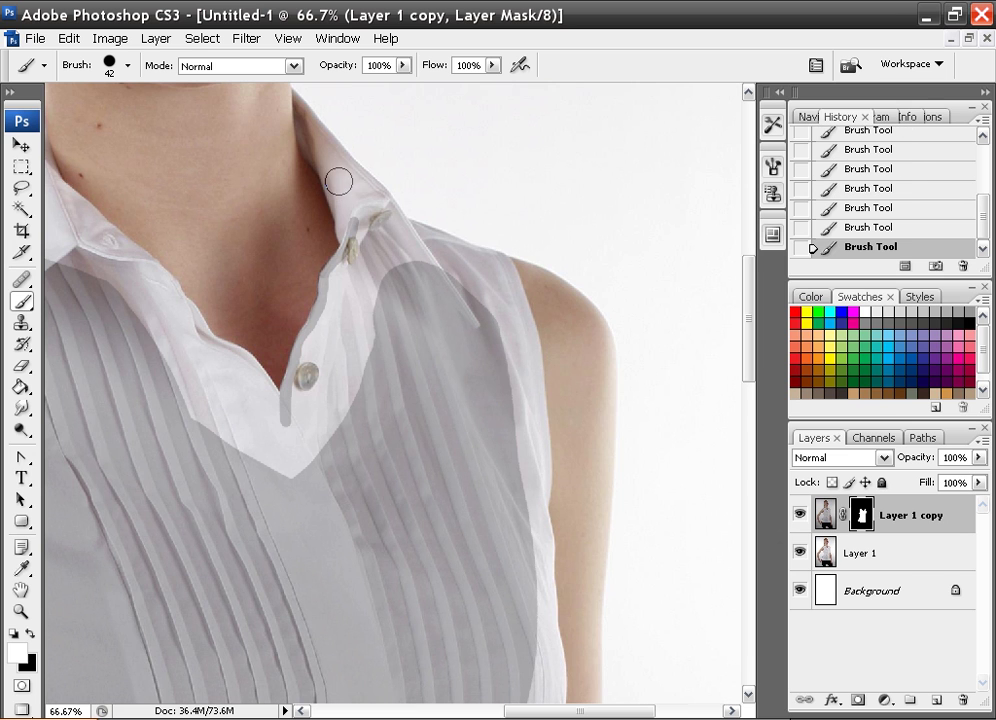
mouse_move(340, 151)
mouse_down()
mouse_move(439, 240)
mouse_move(470, 301)
mouse_move(423, 295)
mouse_move(462, 272)
mouse_move(455, 238)
mouse_move(435, 232)
mouse_move(501, 257)
mouse_move(519, 303)
mouse_up()
click(33, 633)
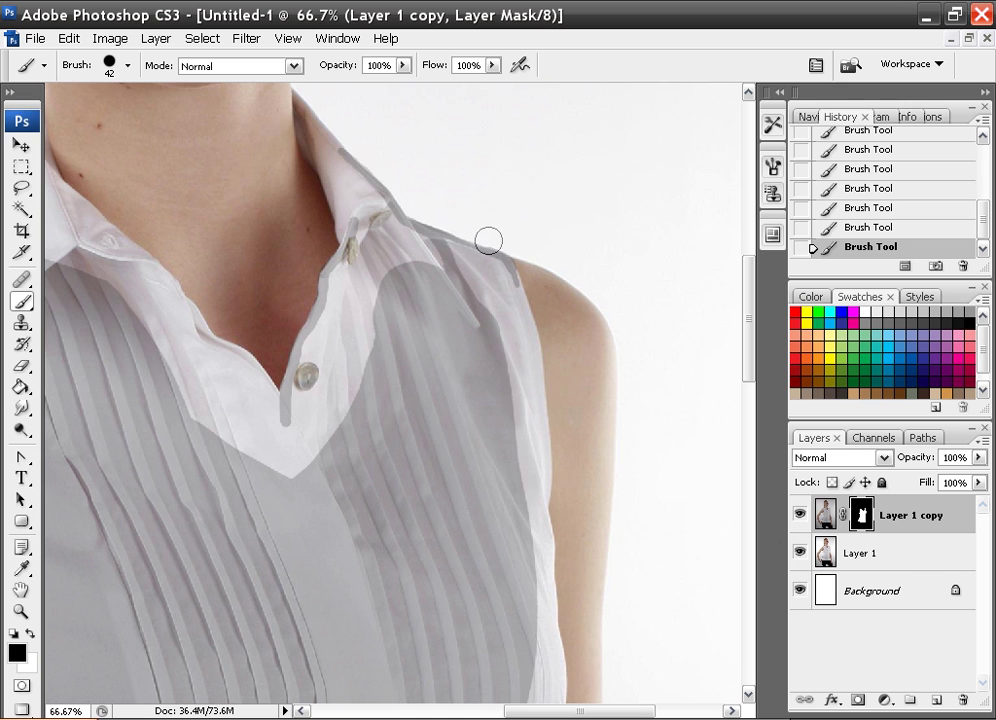
click(32, 630)
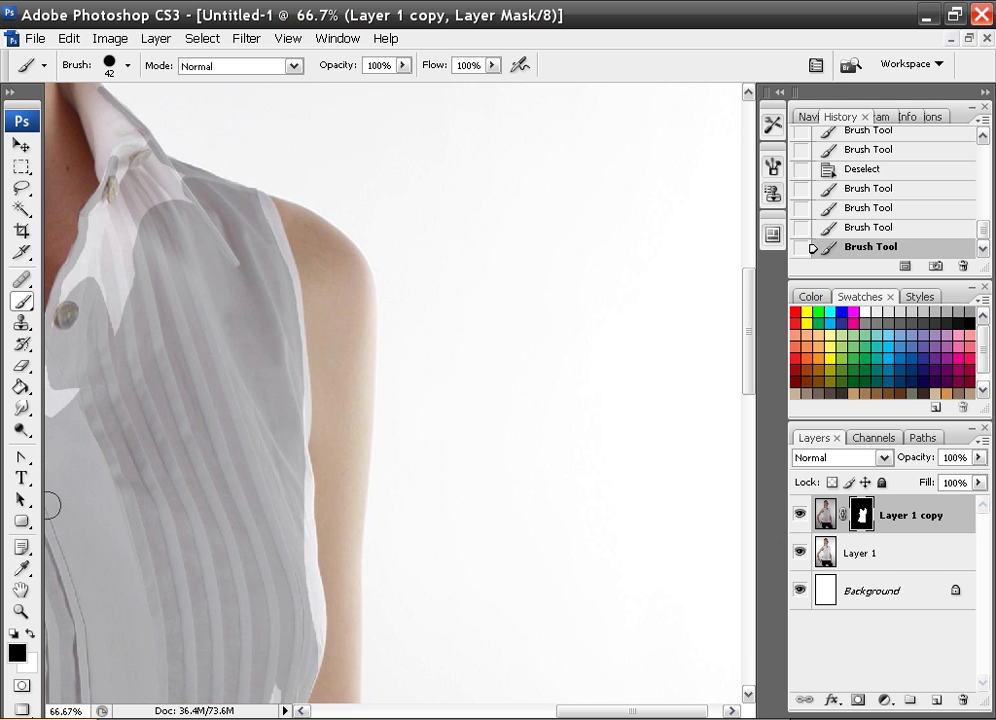
Step: Trace a closed Pen Tool path along the shoulder strap's edge against the arm
click(22, 458)
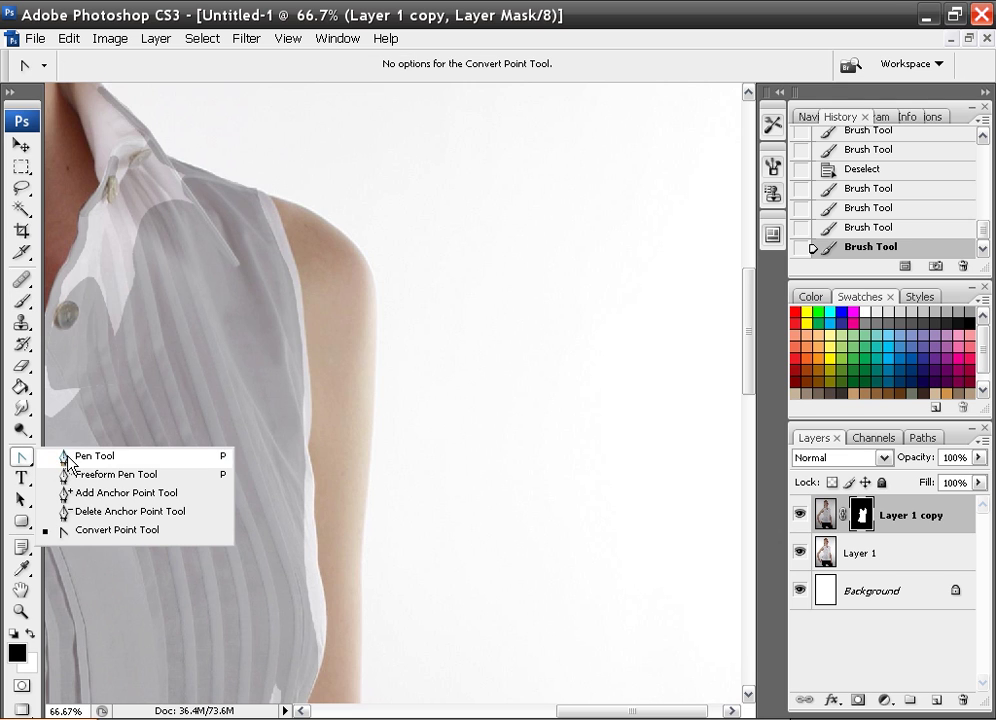
click(95, 456)
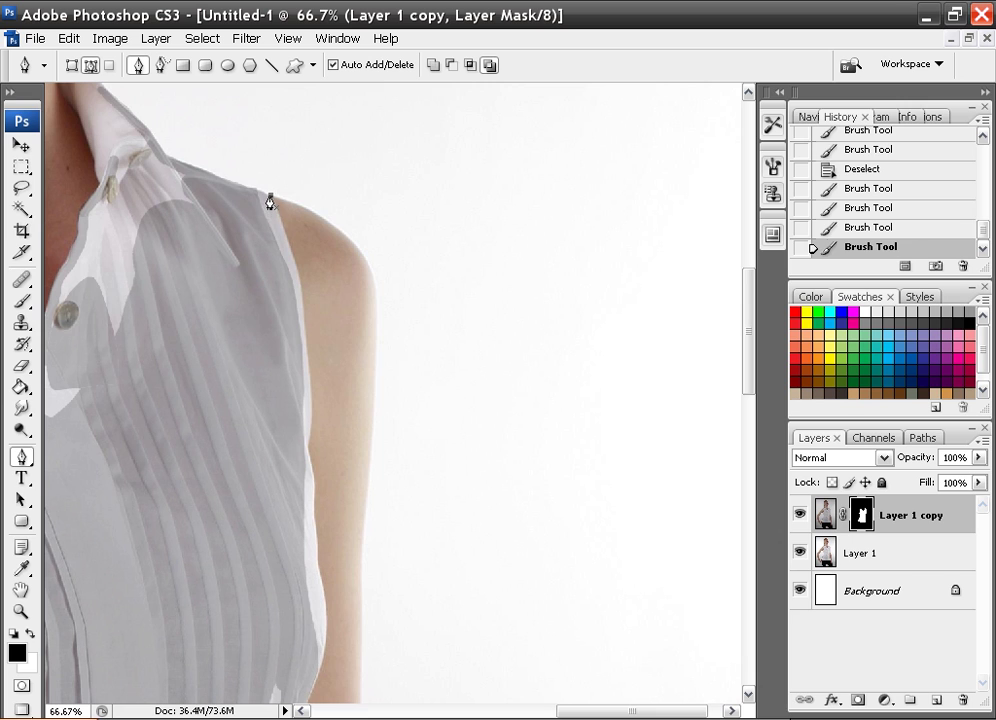
click(270, 195)
click(276, 208)
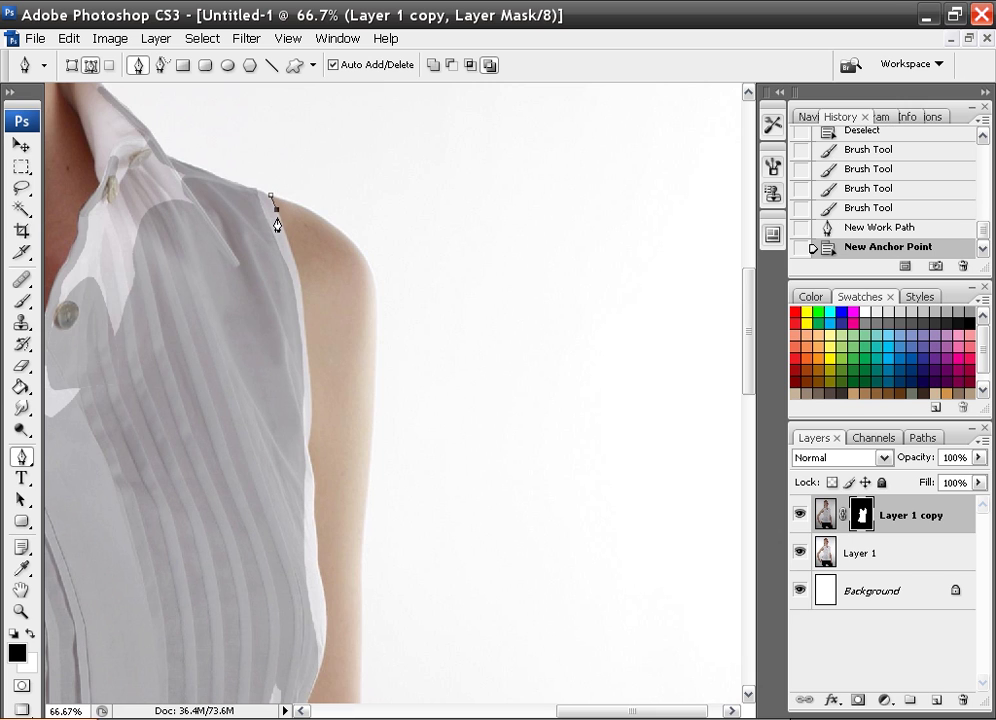
click(281, 222)
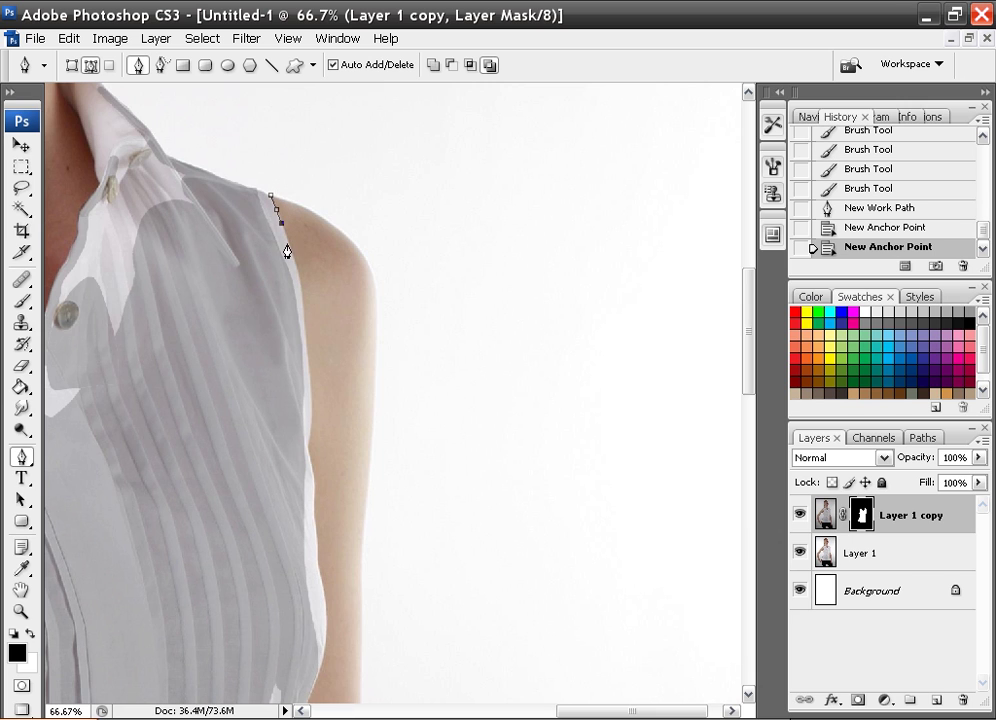
click(287, 241)
click(293, 260)
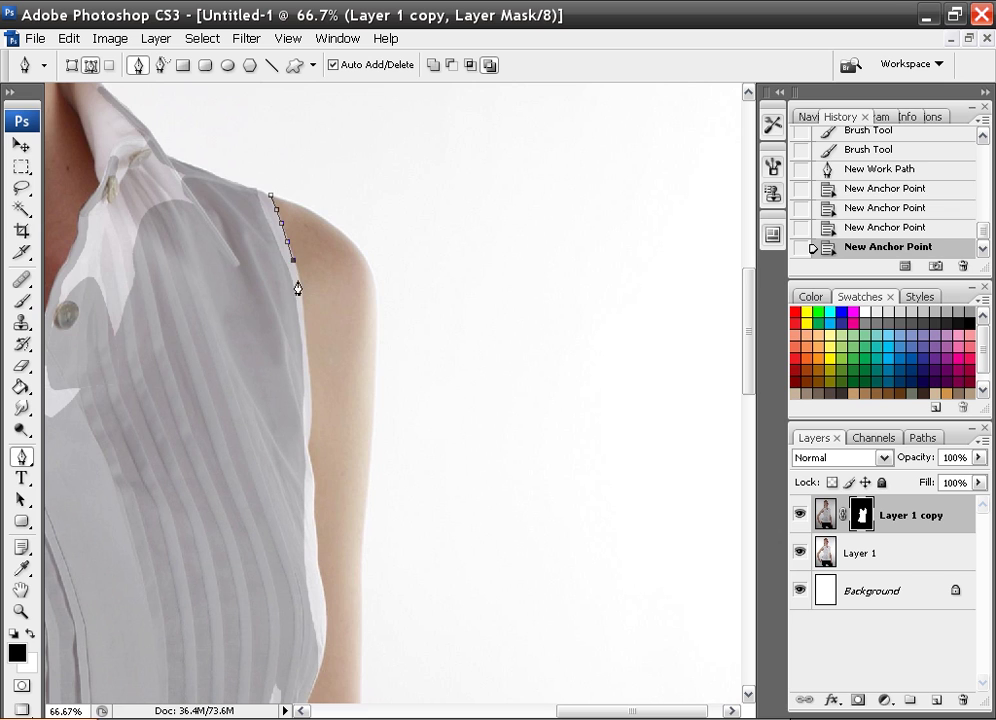
click(299, 276)
click(303, 300)
click(303, 326)
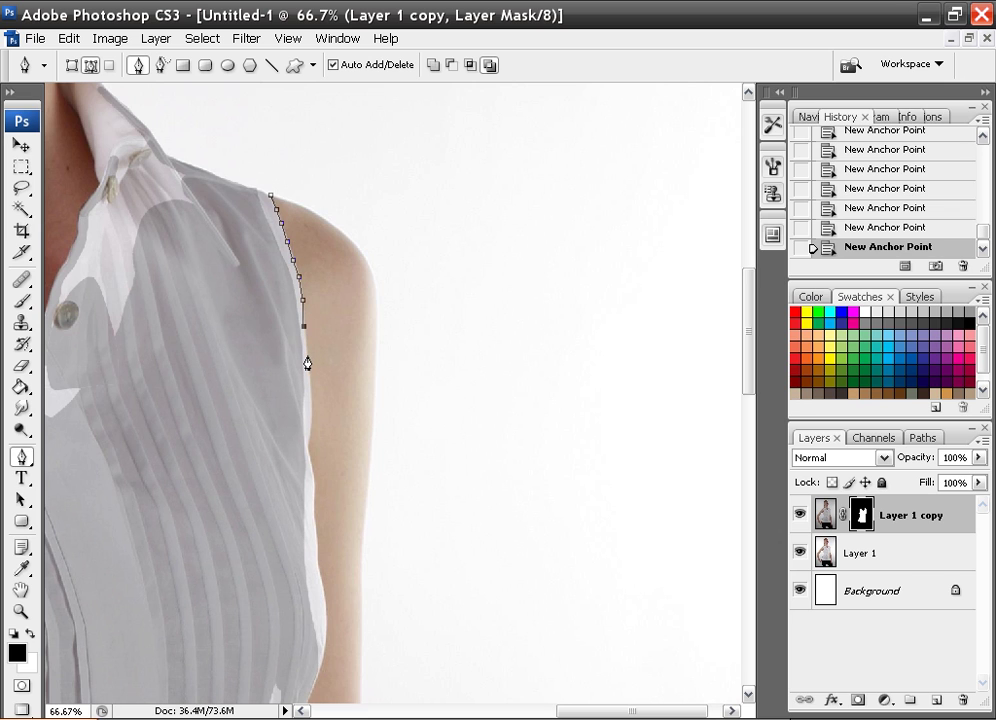
click(311, 380)
click(313, 408)
click(309, 449)
click(246, 410)
click(228, 212)
click(270, 194)
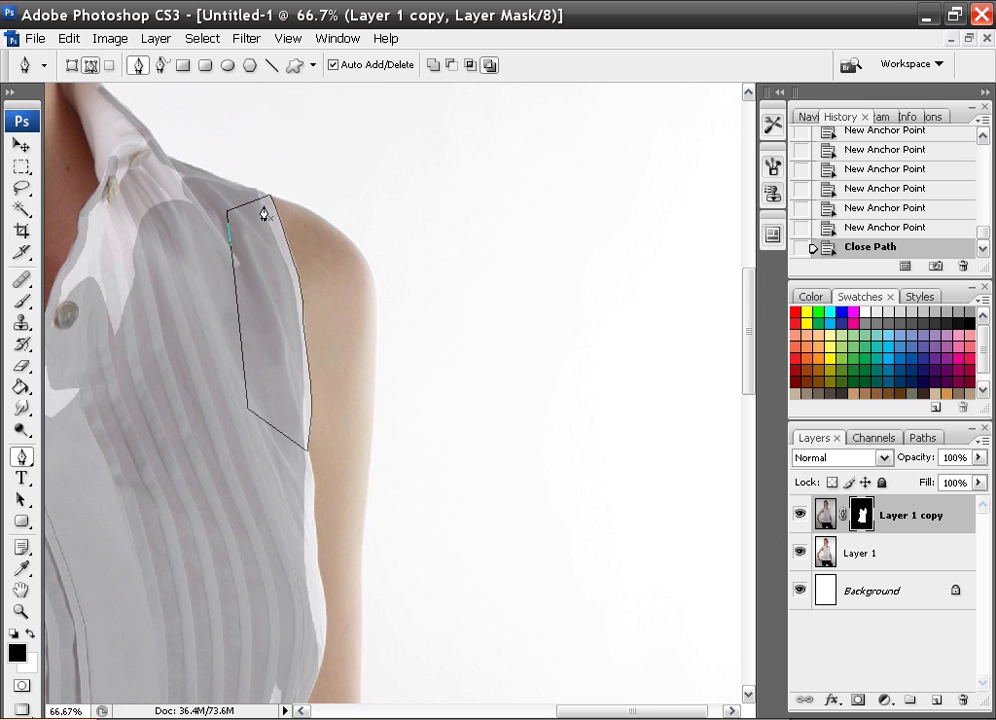
Step: Turn the path into a 0-px selection, paint white on the mask inside it, then deselect
right_click(232, 268)
click(289, 386)
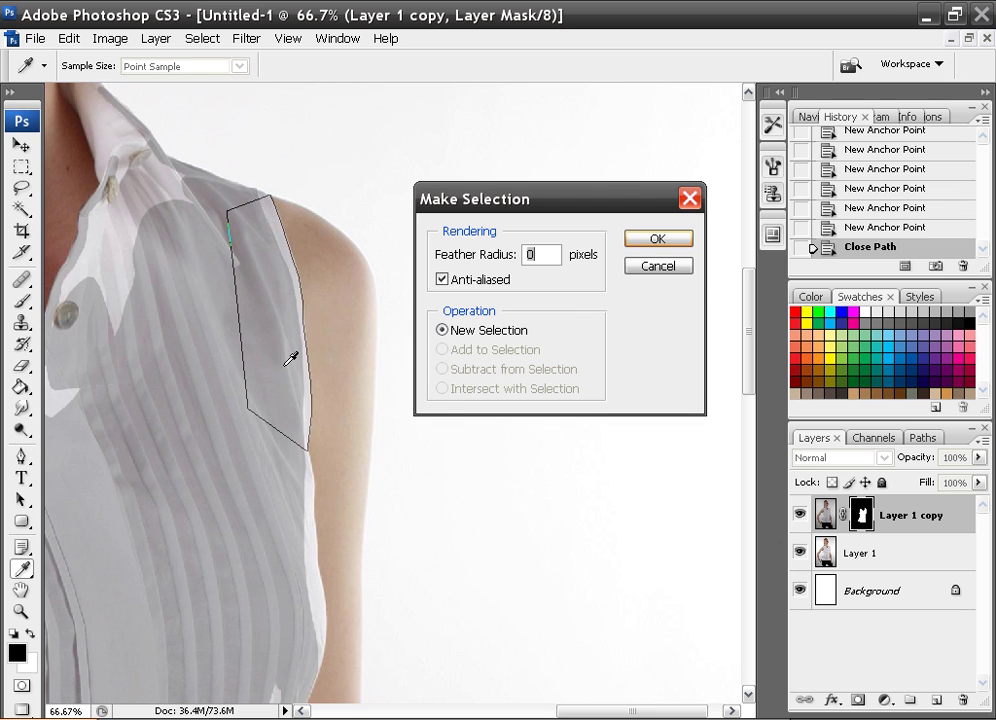
click(652, 239)
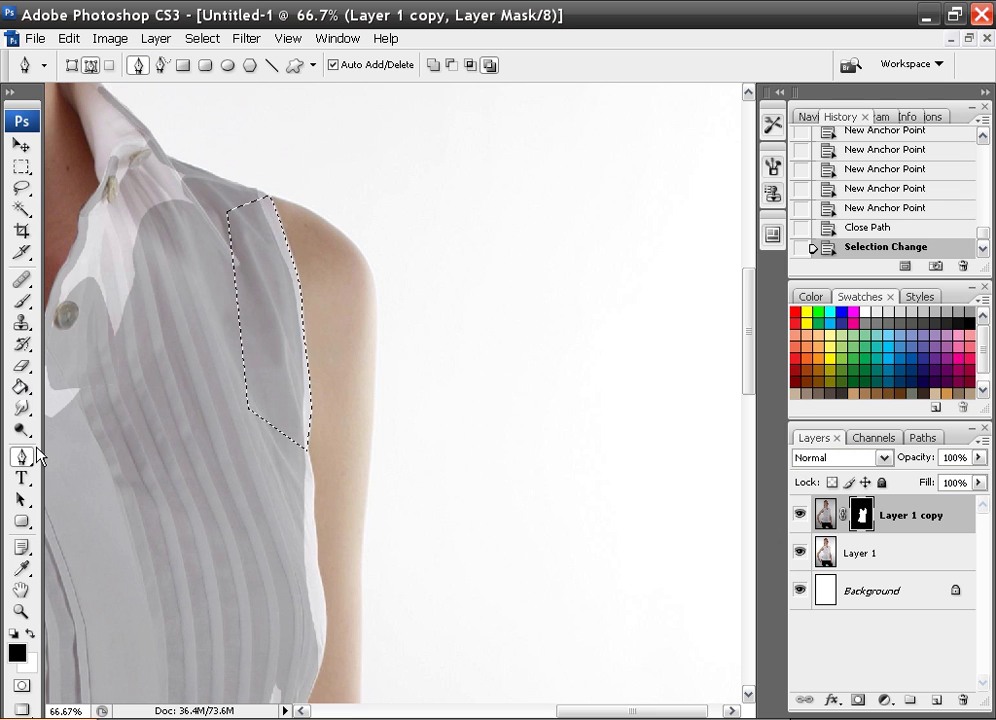
click(21, 300)
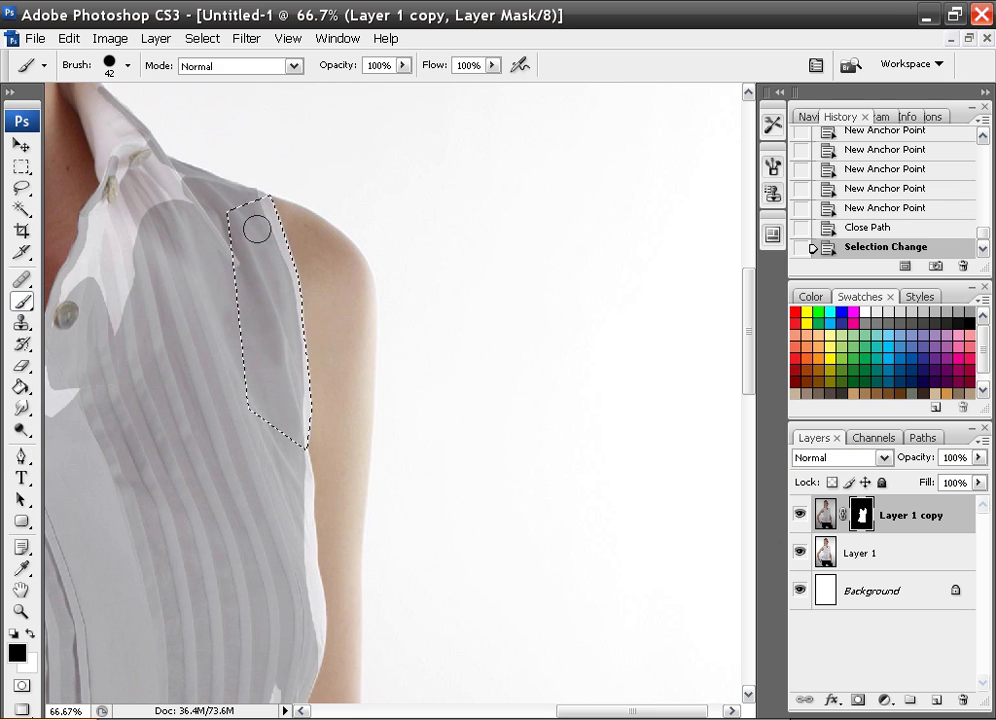
drag(278, 231, 265, 330)
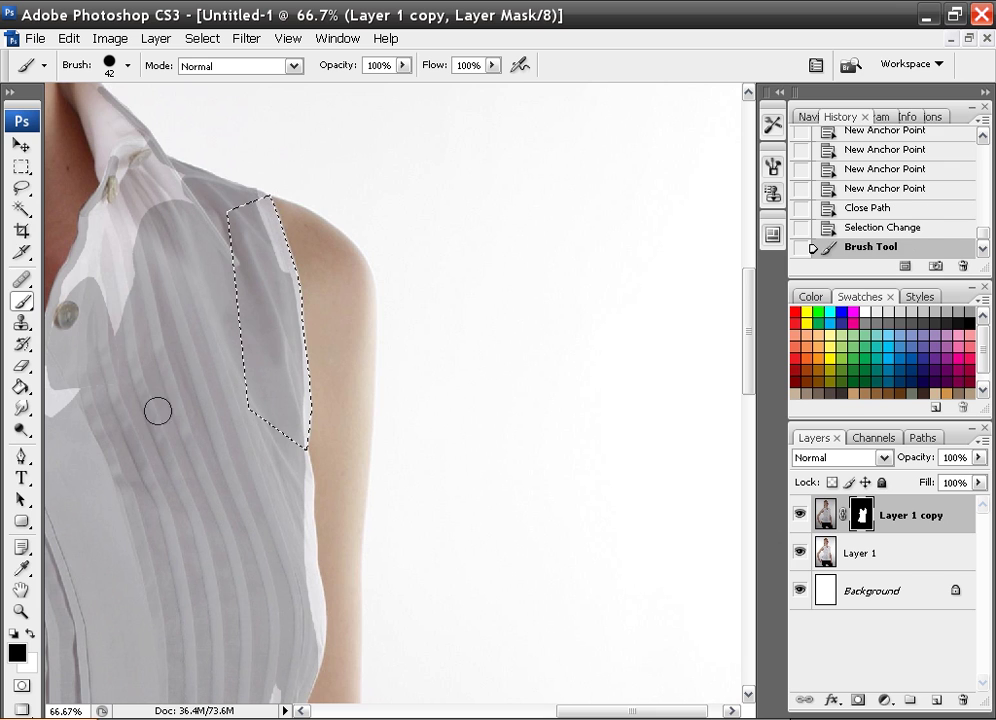
click(29, 633)
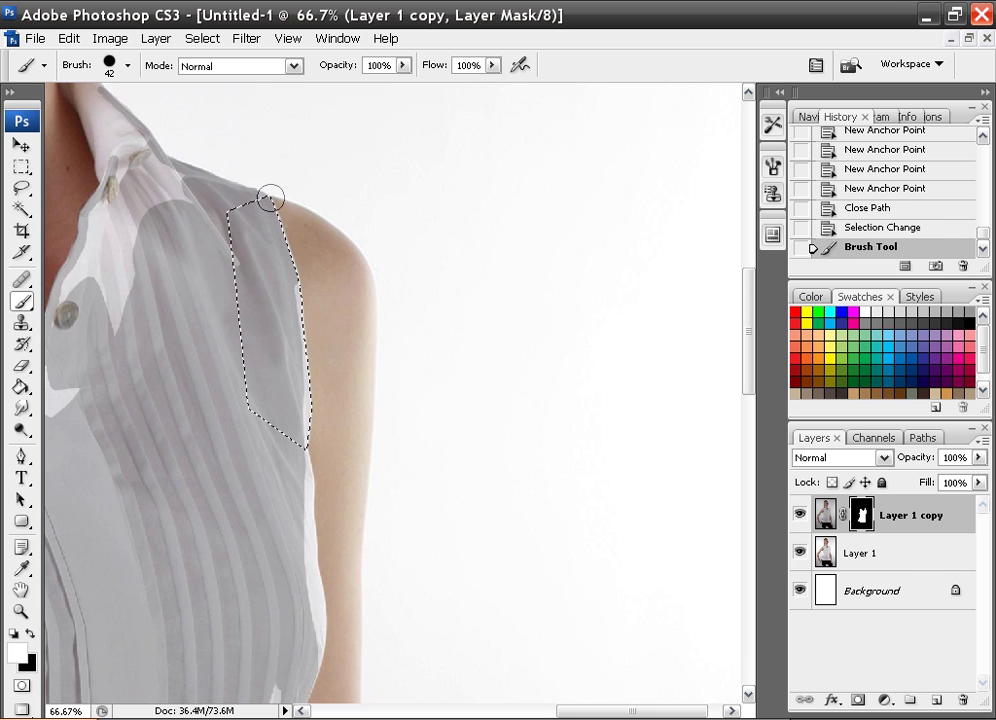
mouse_move(278, 214)
mouse_down()
mouse_move(293, 451)
mouse_move(276, 345)
mouse_move(242, 345)
mouse_move(215, 280)
mouse_up()
click(20, 187)
key(ctrl+d)
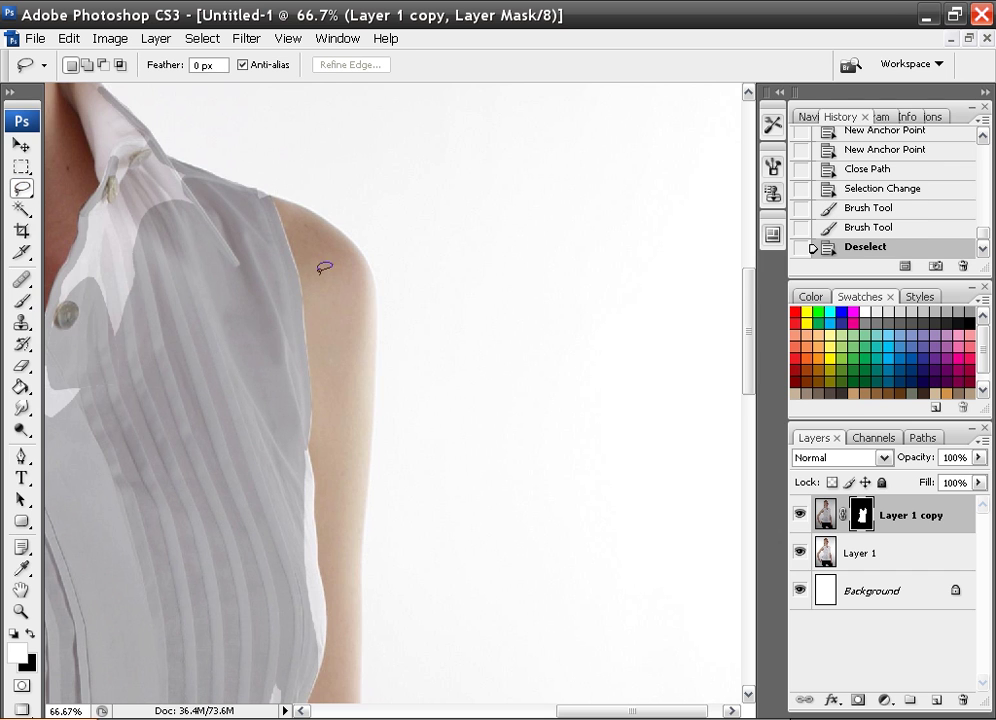
Step: At 200% zoom, paint the Layer 1 copy mask along the shirt's edge beside the arm
key(ctrl+plus)
key(ctrl+plus)
key(ctrl+plus)
key(ctrl+minus)
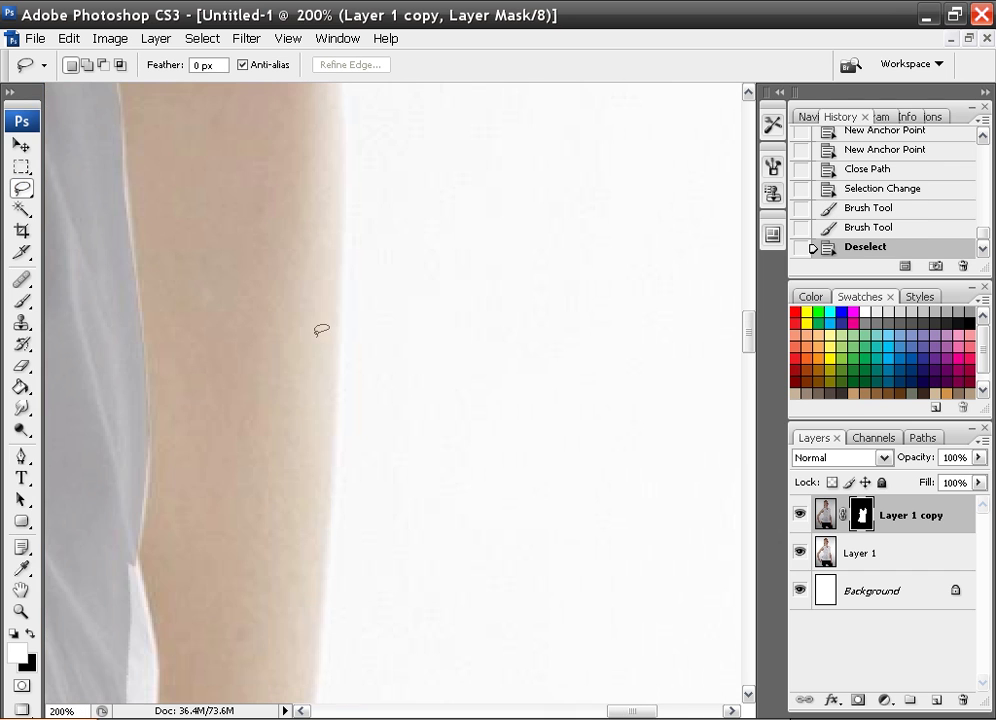
mouse_move(262, 299)
mouse_down()
mouse_move(325, 351)
mouse_move(320, 371)
mouse_up()
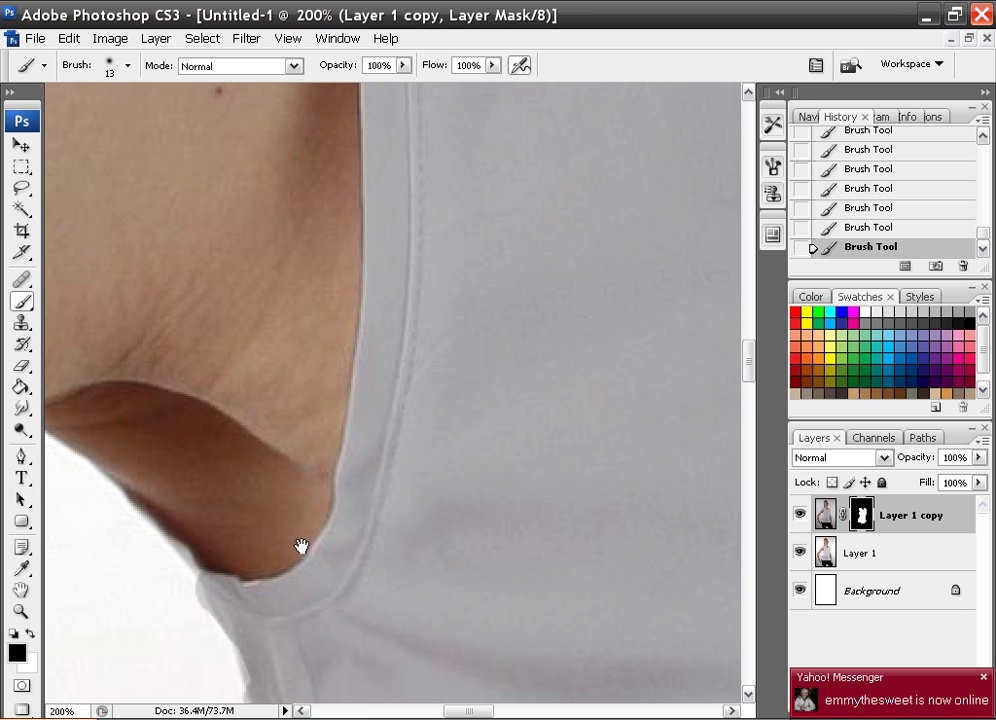
drag(300, 547, 238, 249)
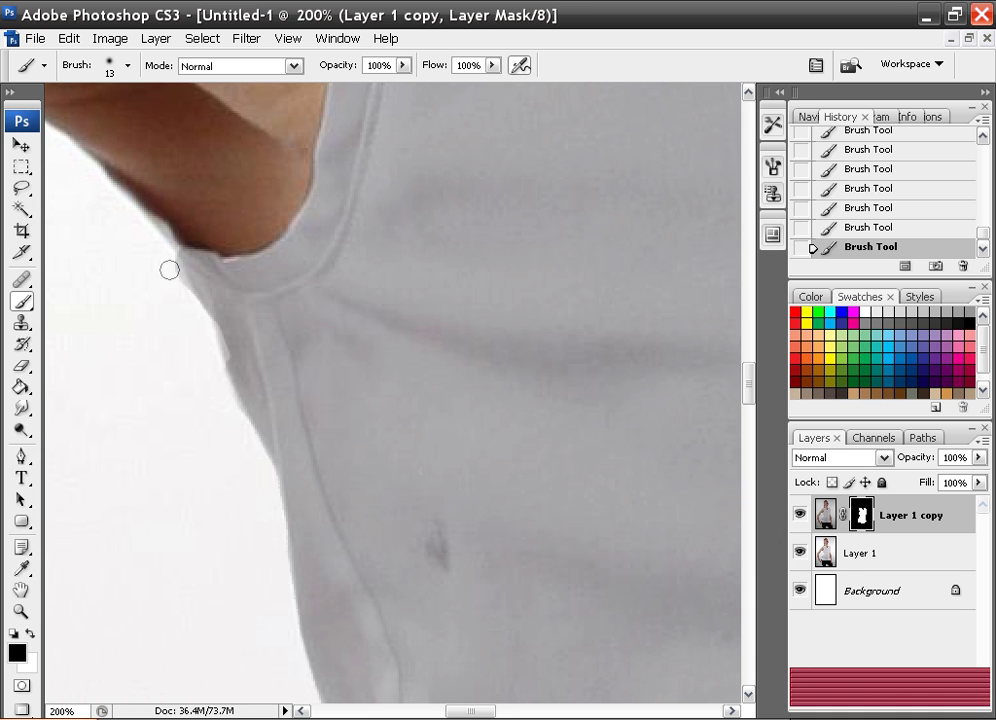
drag(250, 559, 198, 209)
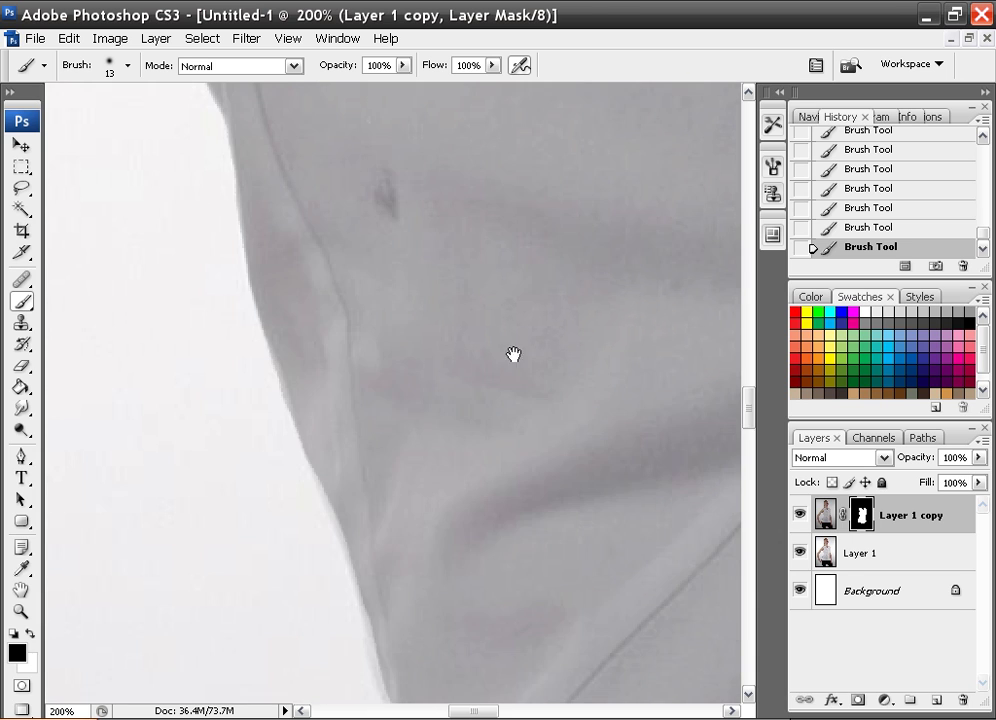
drag(518, 342, 358, 373)
drag(540, 300, 476, 309)
mouse_move(700, 300)
mouse_down()
mouse_move(498, 322)
mouse_move(289, 362)
mouse_up()
mouse_move(490, 370)
mouse_down()
mouse_move(300, 378)
mouse_move(348, 351)
mouse_up()
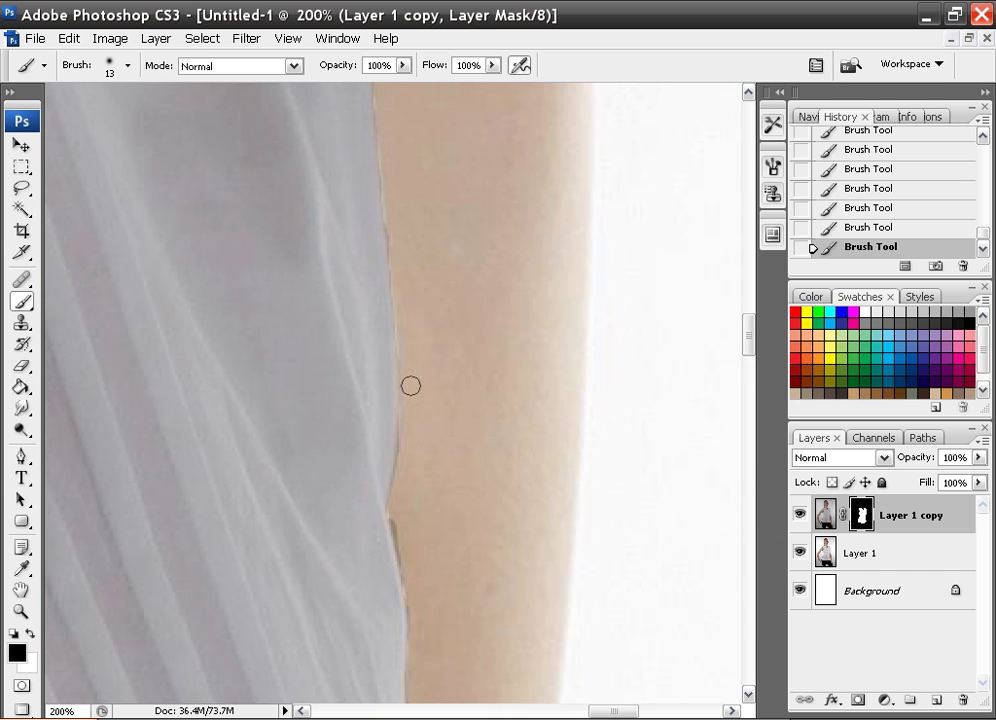
drag(407, 418, 405, 560)
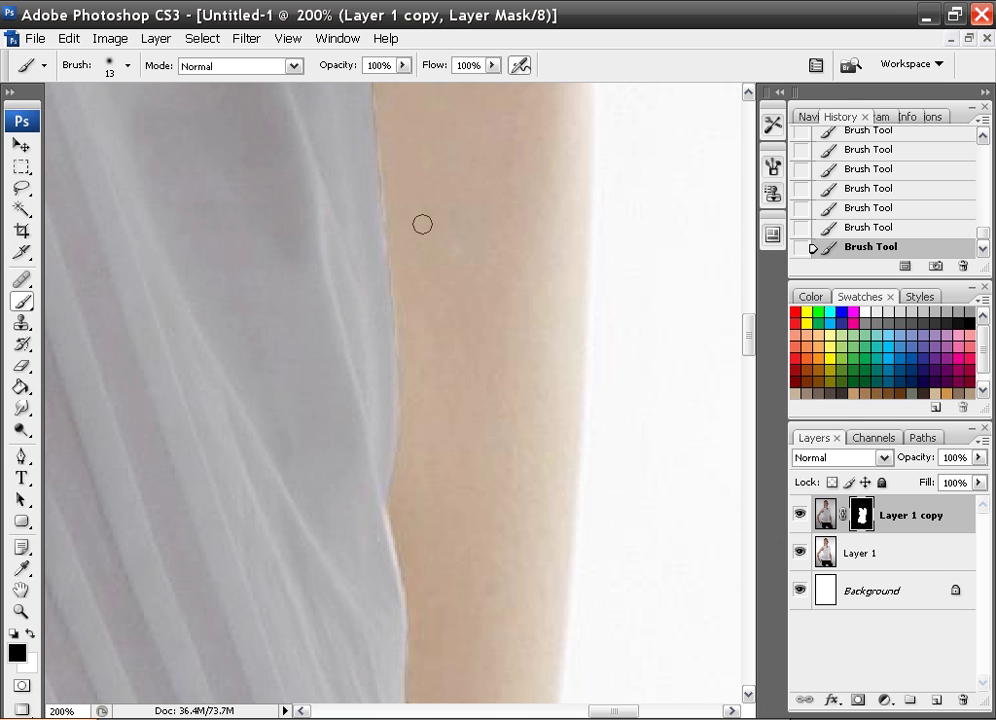
Step: Continue the mask touch-ups across the top edge of the shoulder
drag(422, 202, 405, 430)
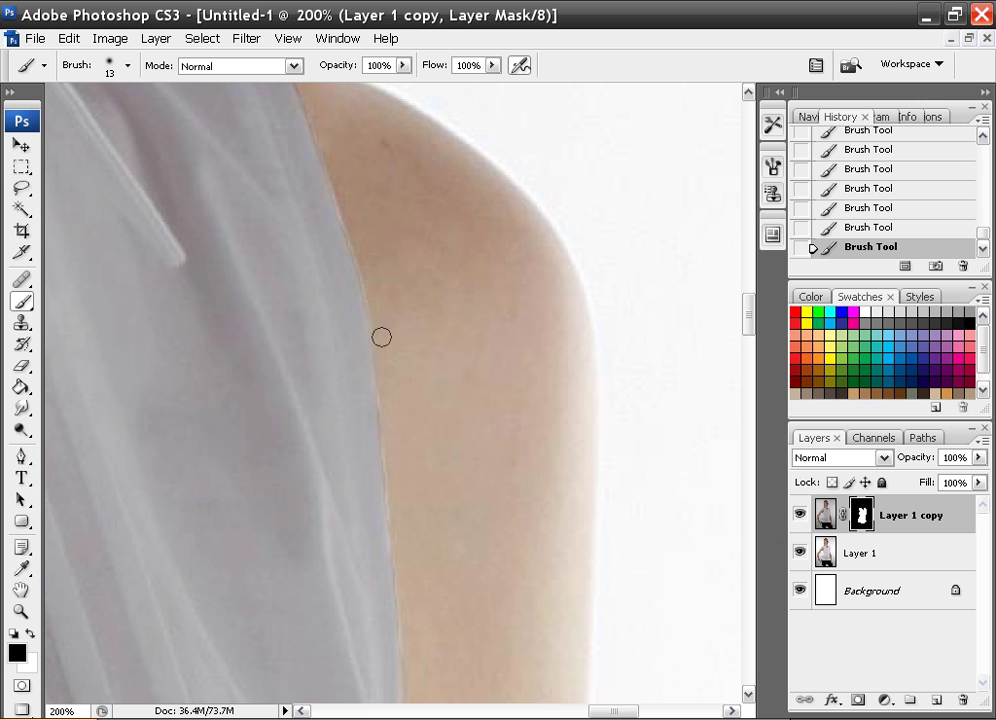
drag(393, 262, 428, 548)
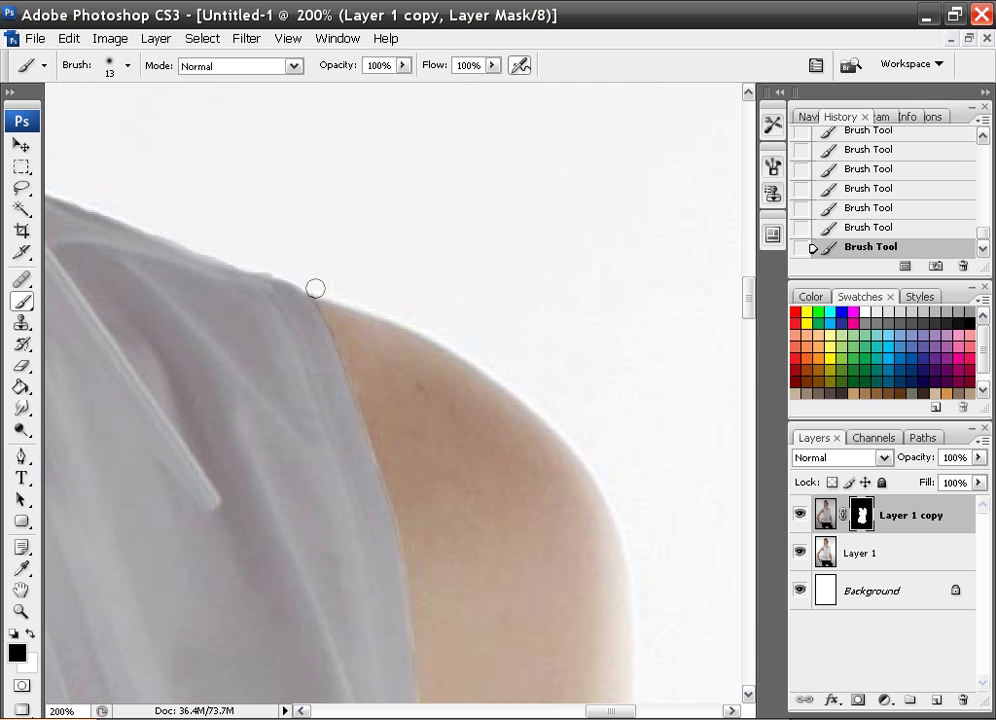
drag(343, 279, 458, 404)
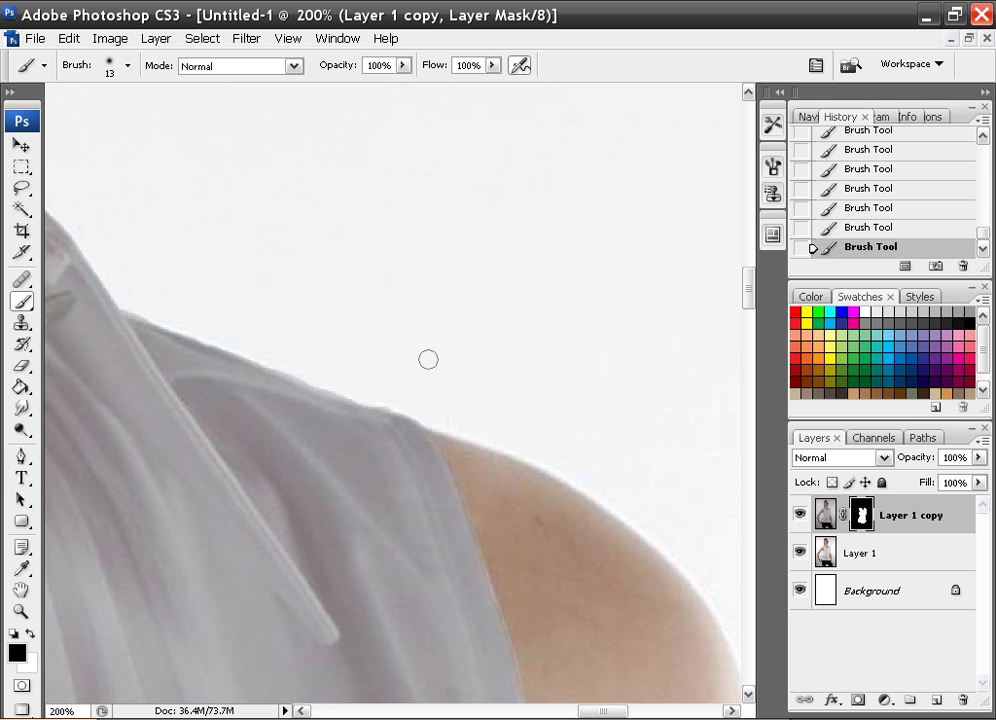
Step: On Layer 1 copy's image, set Levels input black to 22 and output white to 211
key(ctrl+0)
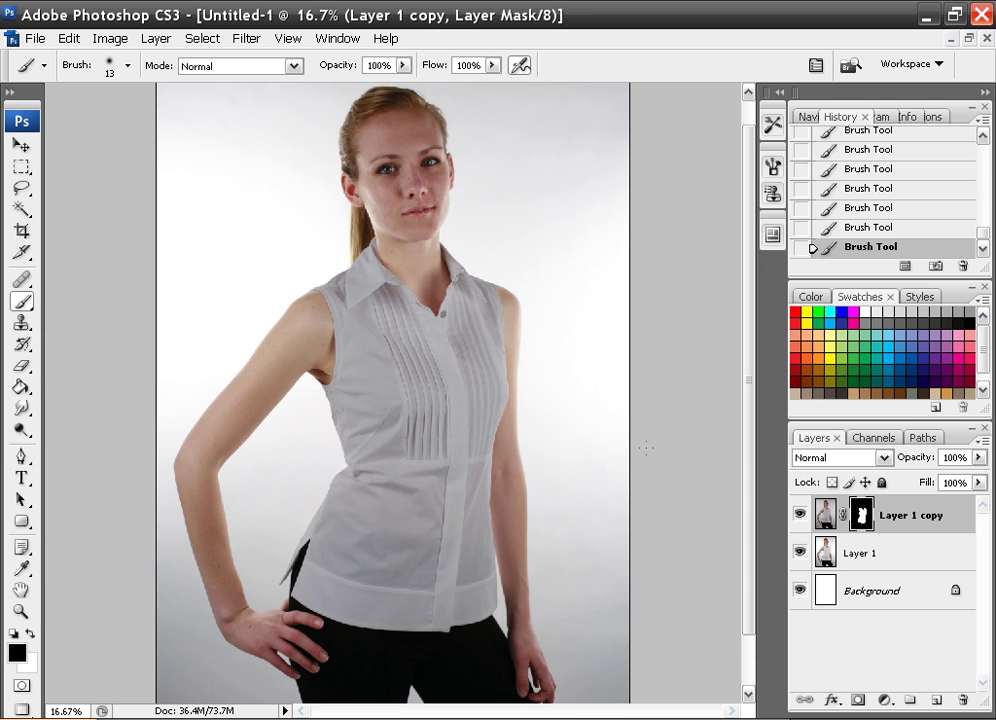
click(824, 514)
click(110, 40)
mouse_move(138, 90)
click(342, 90)
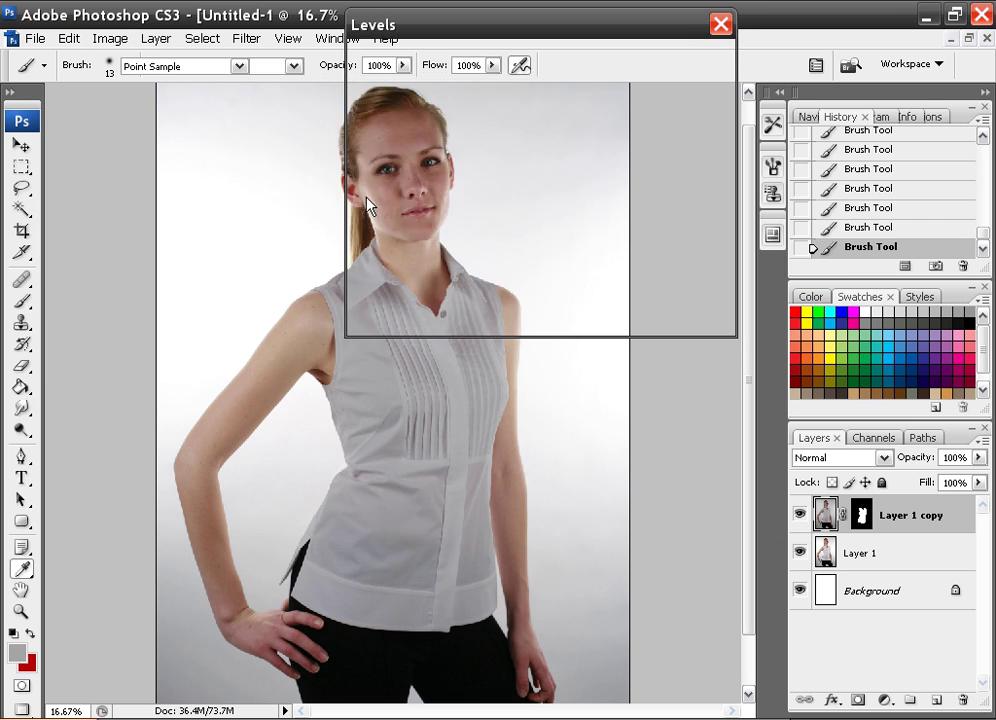
drag(555, 27, 740, 54)
drag(555, 233, 577, 230)
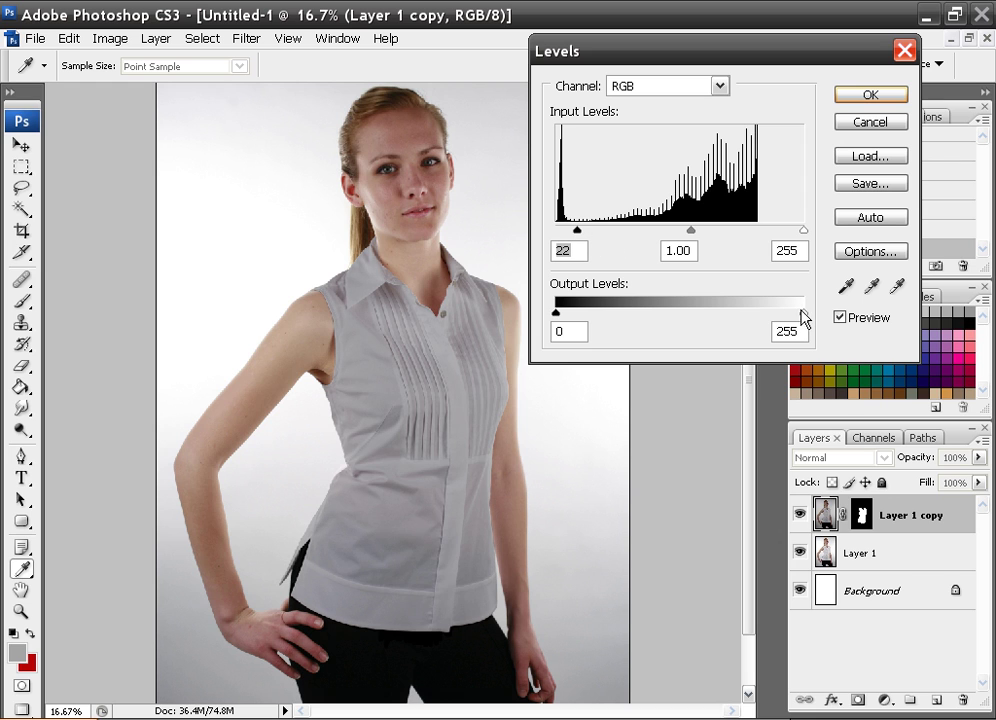
drag(803, 313, 758, 316)
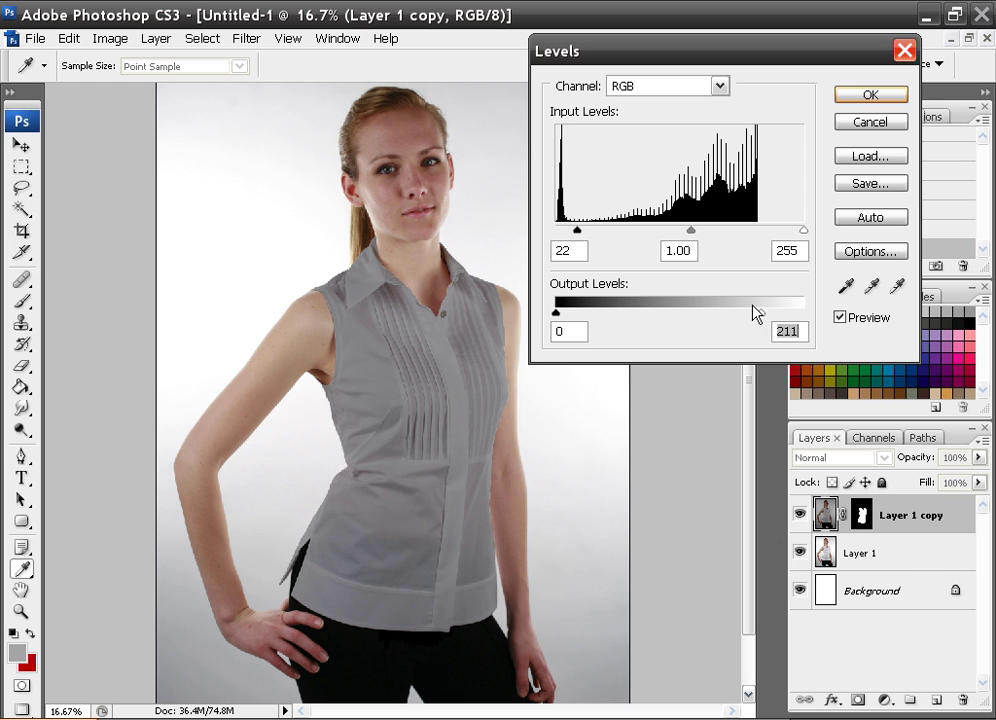
Step: Sample the shirt's grey, choose a darker grey foreground, and apply the Levels change
click(343, 548)
click(31, 637)
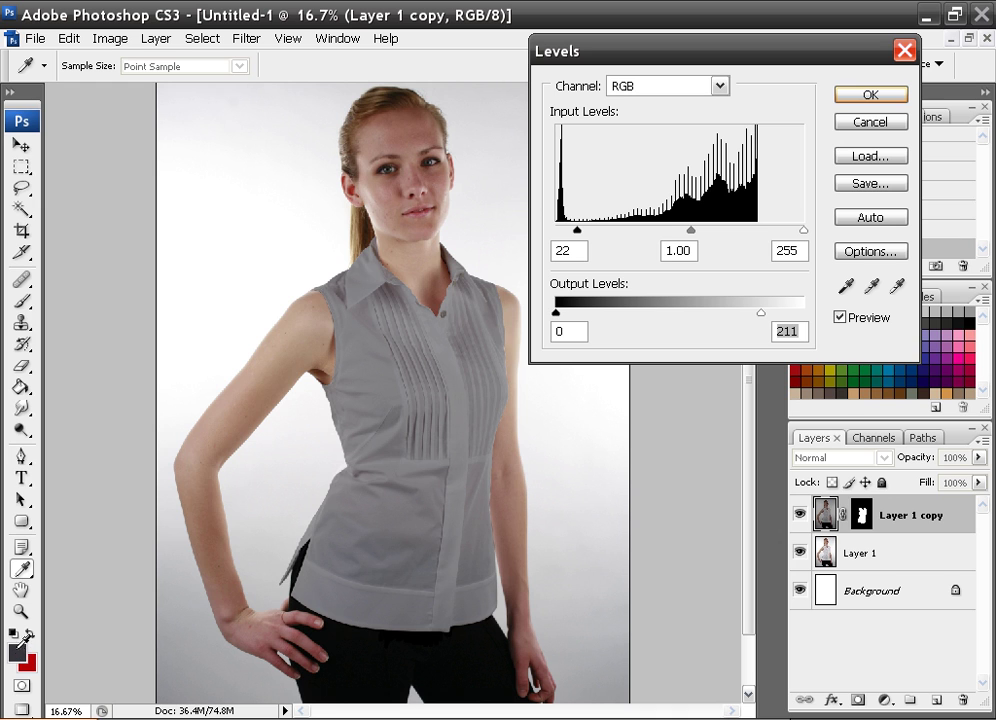
click(868, 94)
key(b)
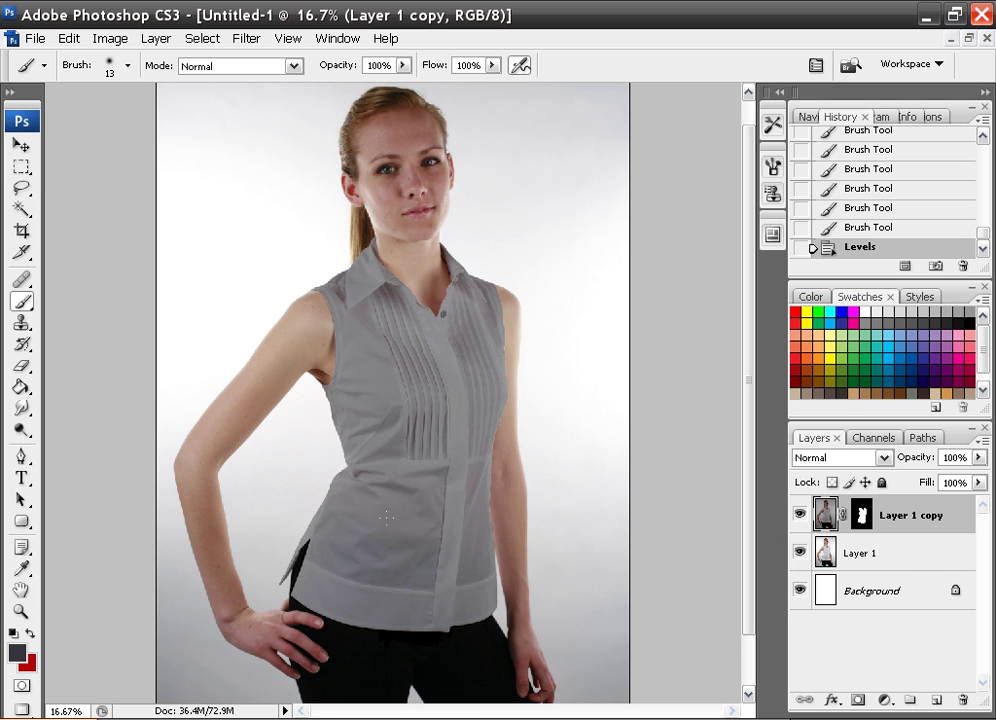
Step: Sample the shirt's mid grey as the foreground colour and review it in the colour picker
alt+click(396, 511)
click(17, 652)
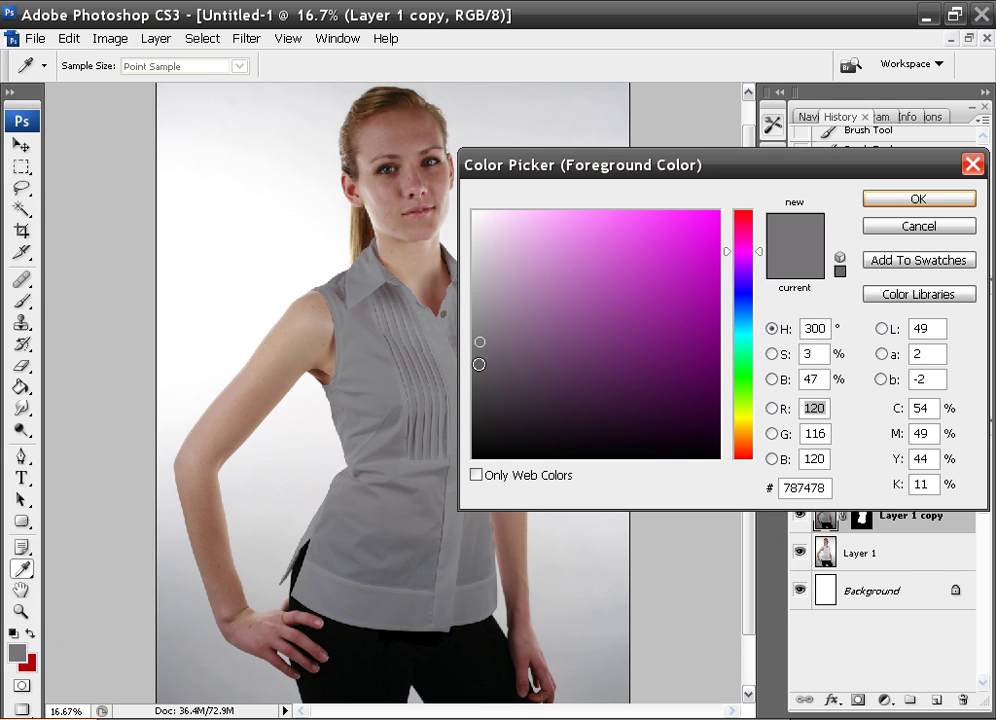
key(Return)
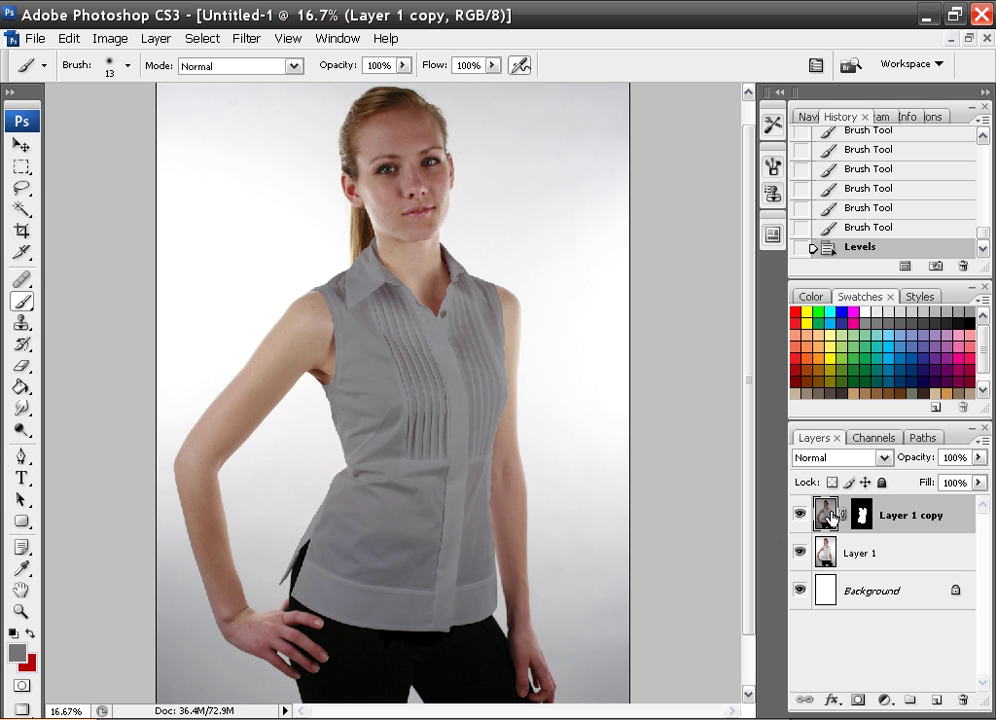
Step: Apply a second Levels pass with input black 11, input white 225, output white 214
click(110, 38)
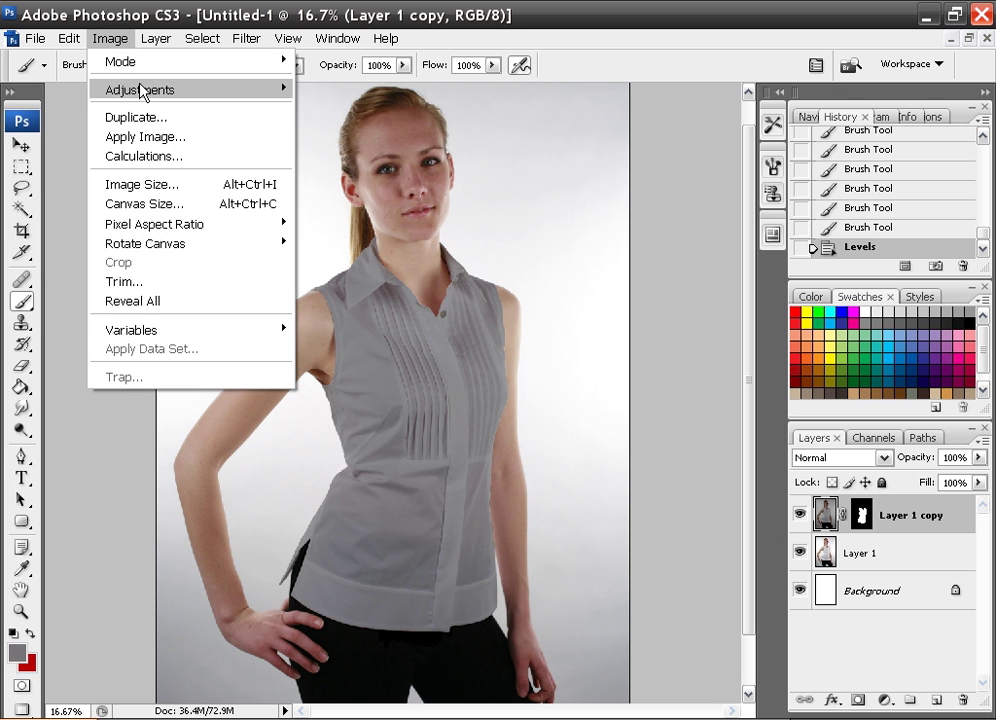
mouse_move(147, 89)
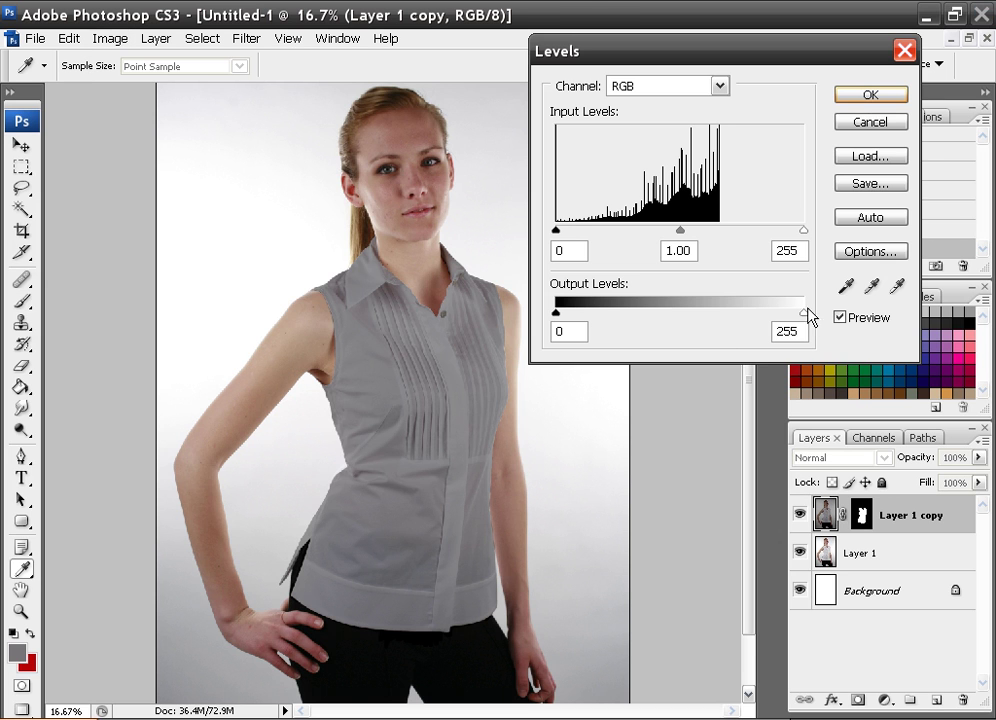
drag(807, 318, 767, 316)
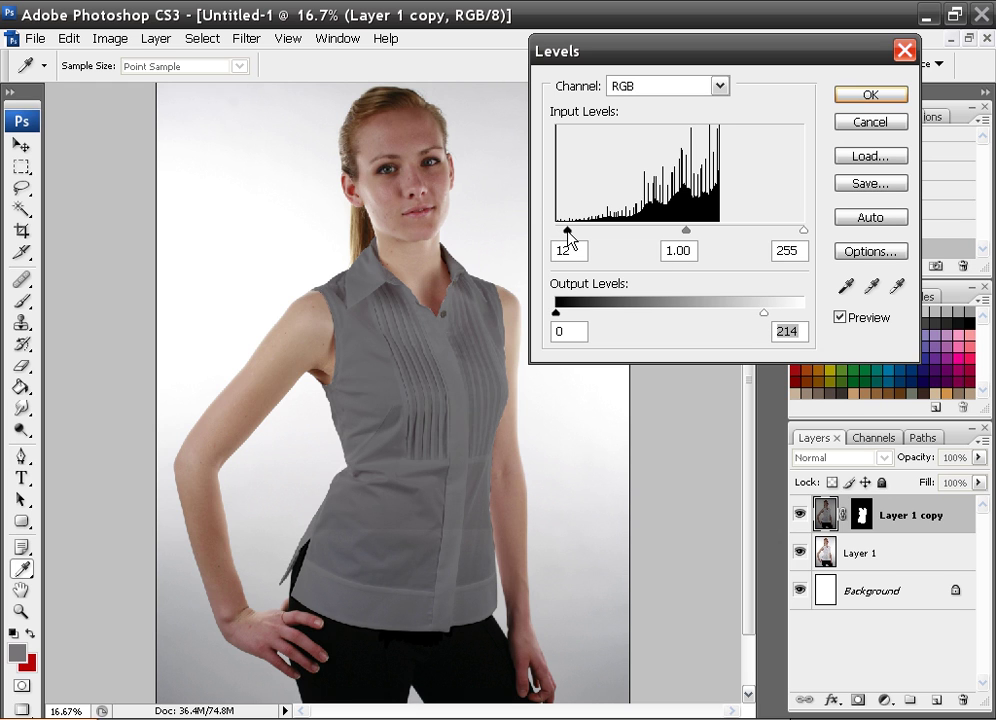
drag(567, 231, 565, 224)
drag(803, 230, 776, 231)
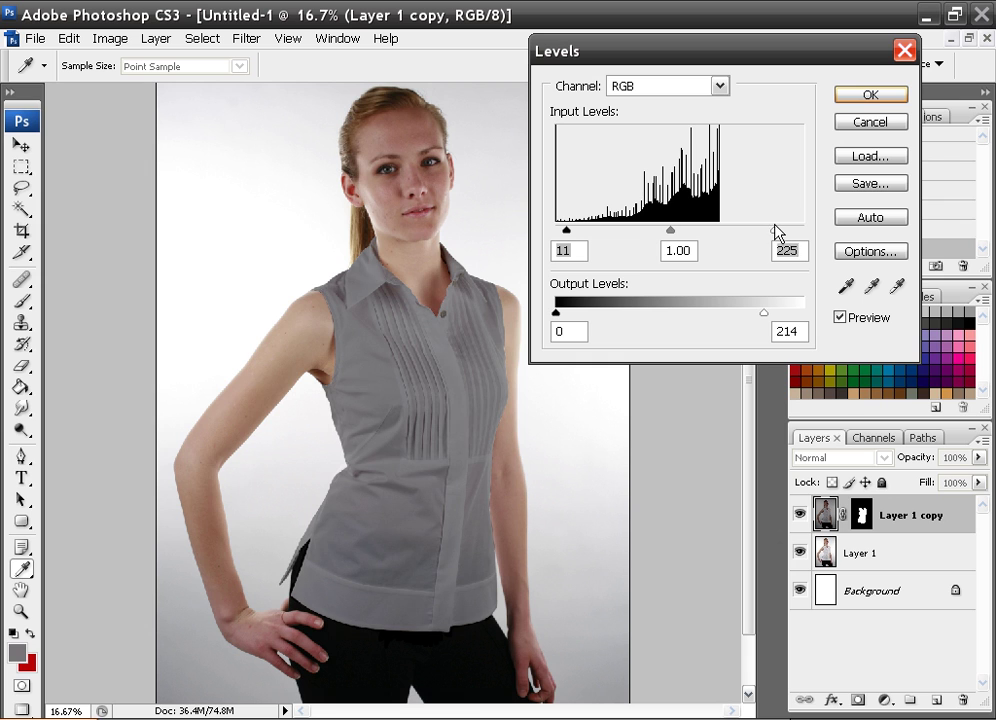
click(866, 94)
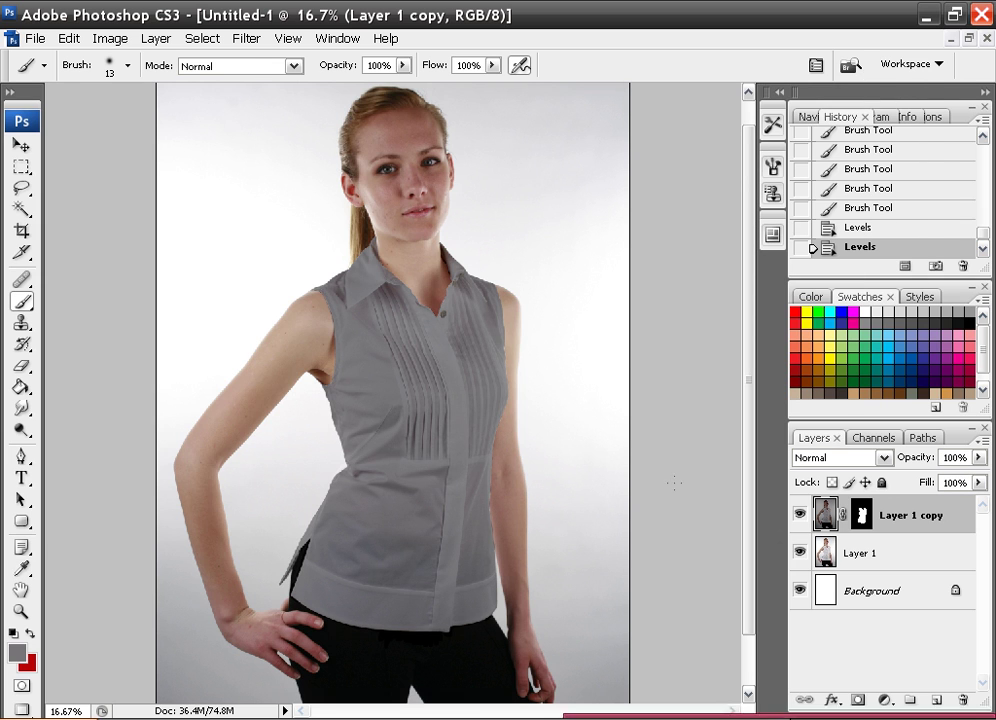
Step: Colorize the shirt in Hue/Saturation with Hue 360, Saturation 57, Lightness -13 for red
click(700, 428)
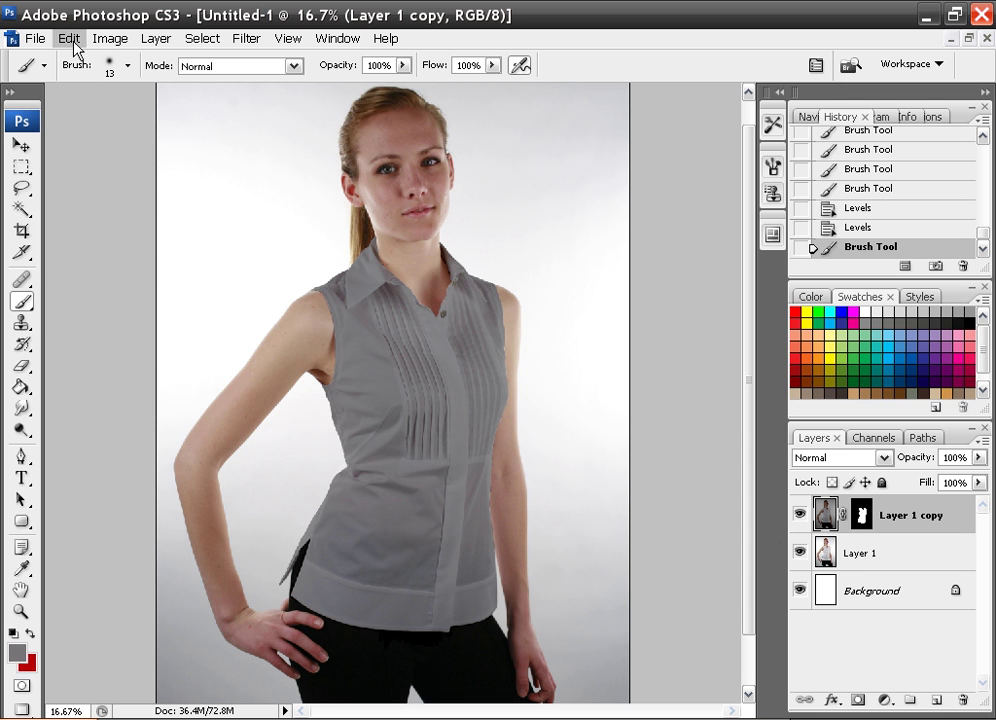
click(110, 38)
mouse_move(155, 90)
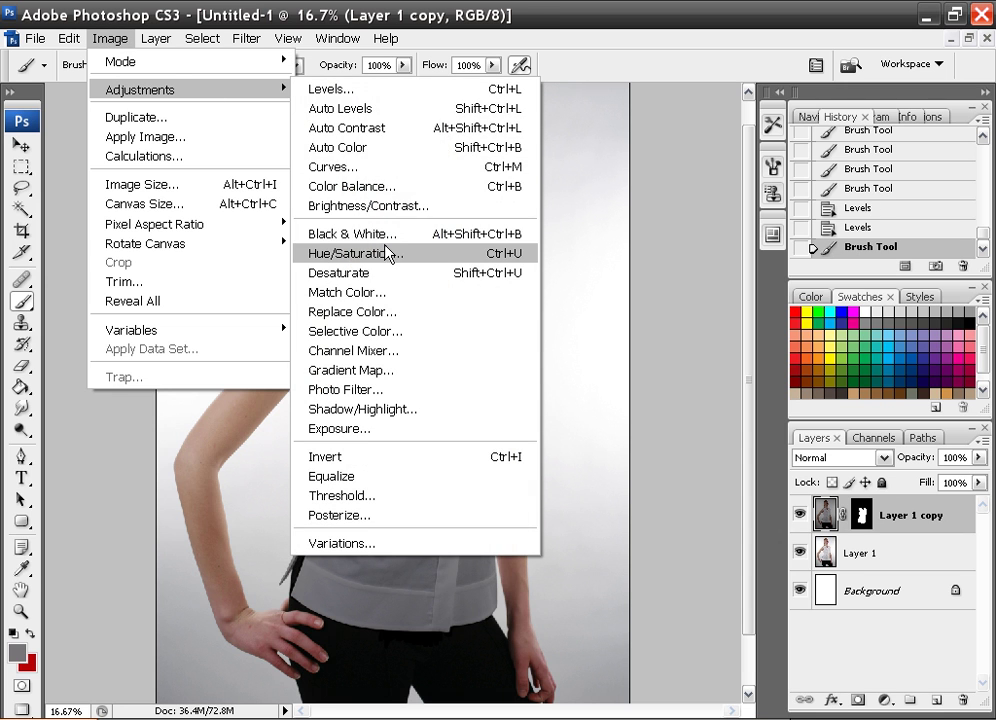
click(390, 256)
click(806, 440)
drag(714, 318, 738, 317)
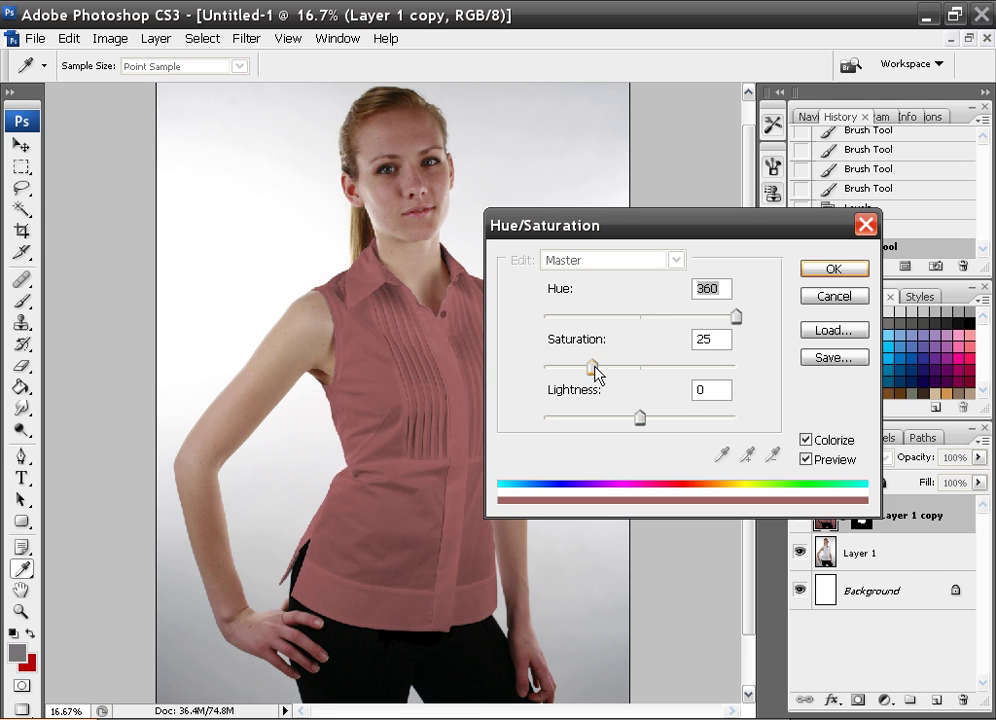
drag(596, 372, 654, 368)
drag(641, 421, 624, 415)
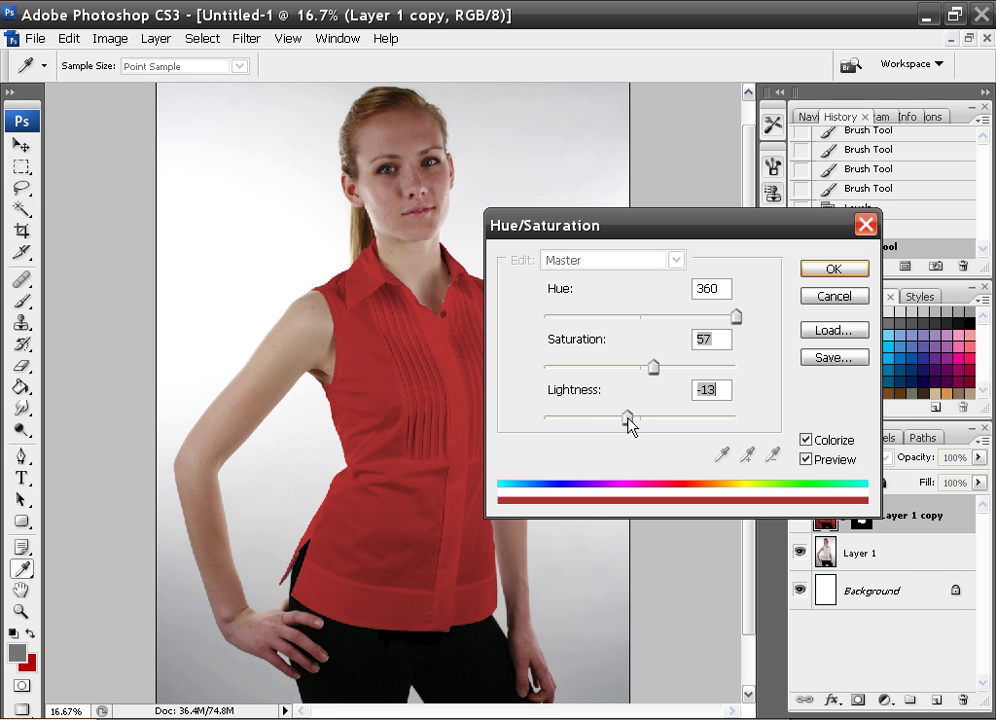
click(826, 270)
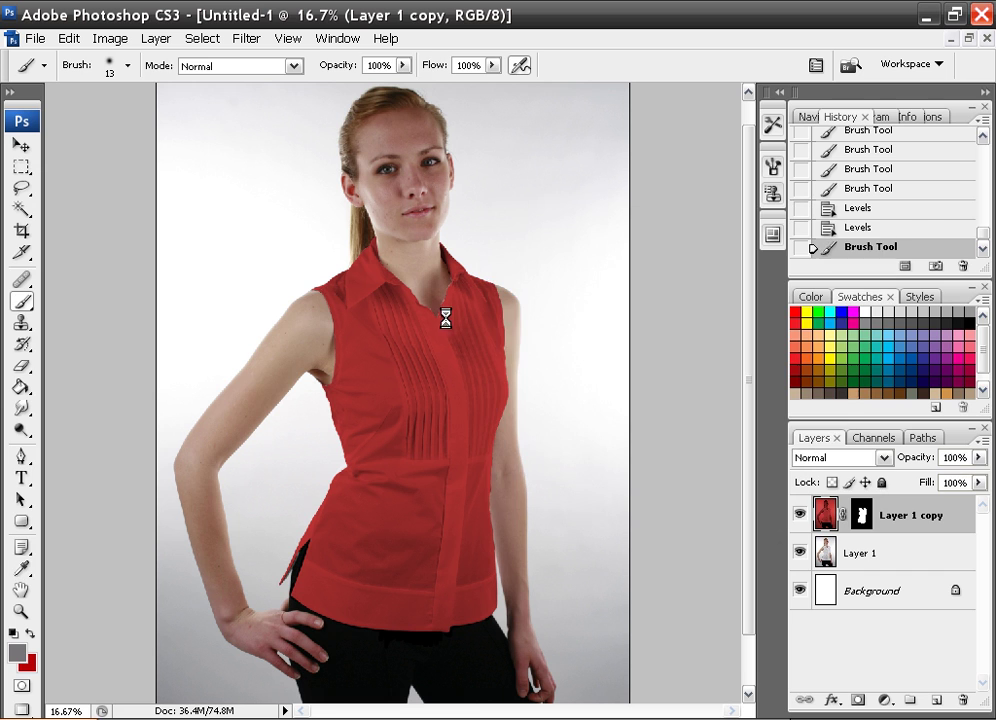
Step: In Color Balance, shift the shirt's highlights toward cyan and blue with several slider tweaks
click(110, 39)
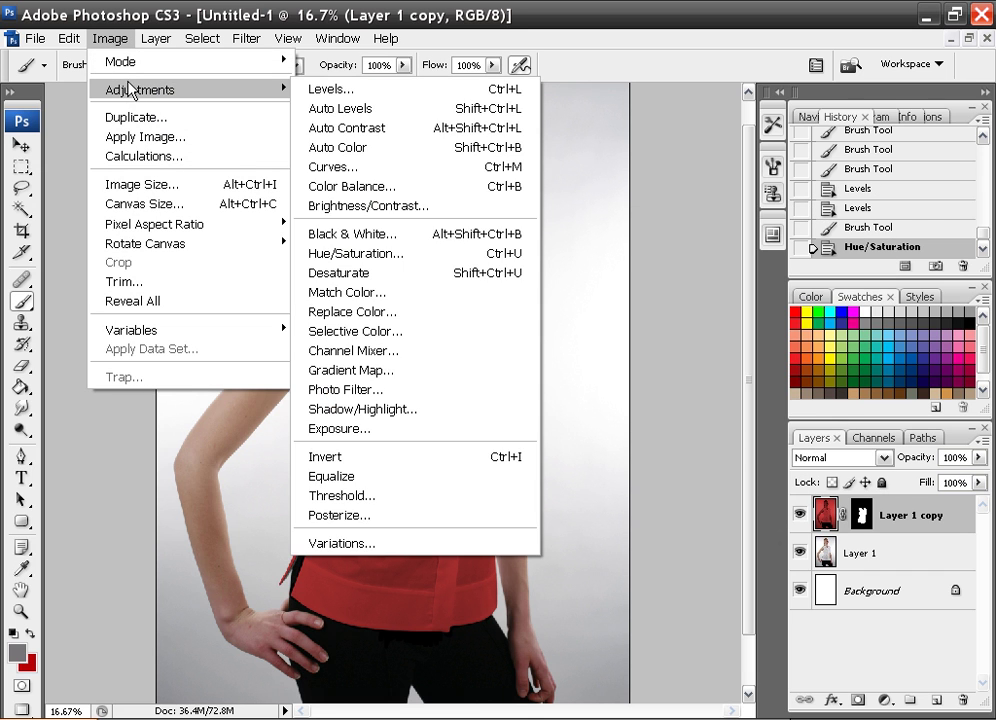
click(118, 18)
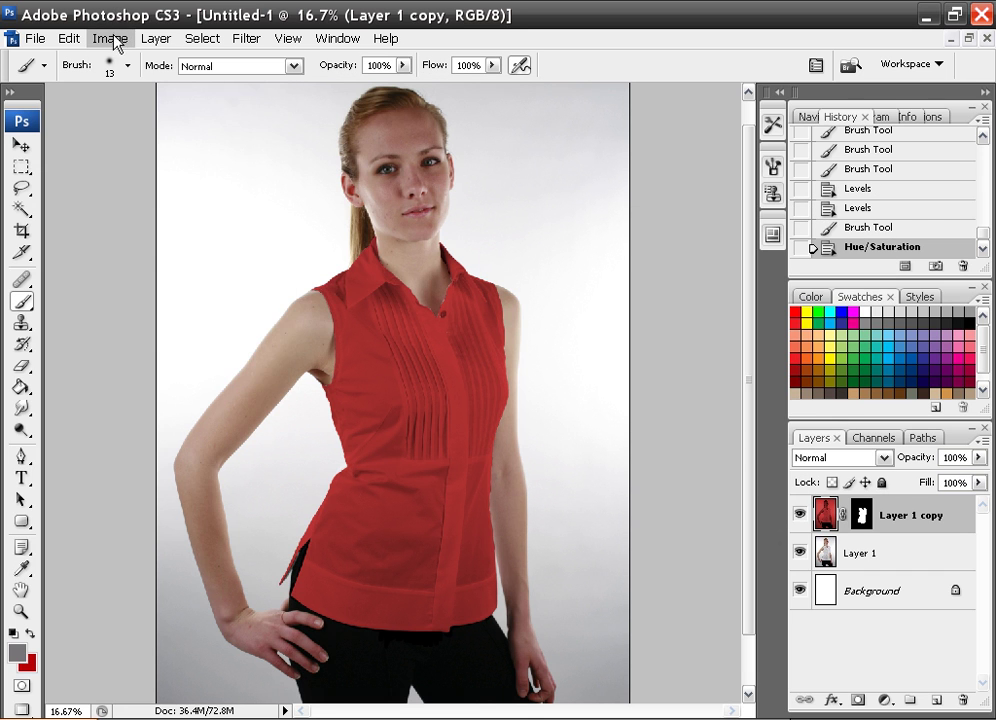
click(110, 39)
mouse_move(136, 93)
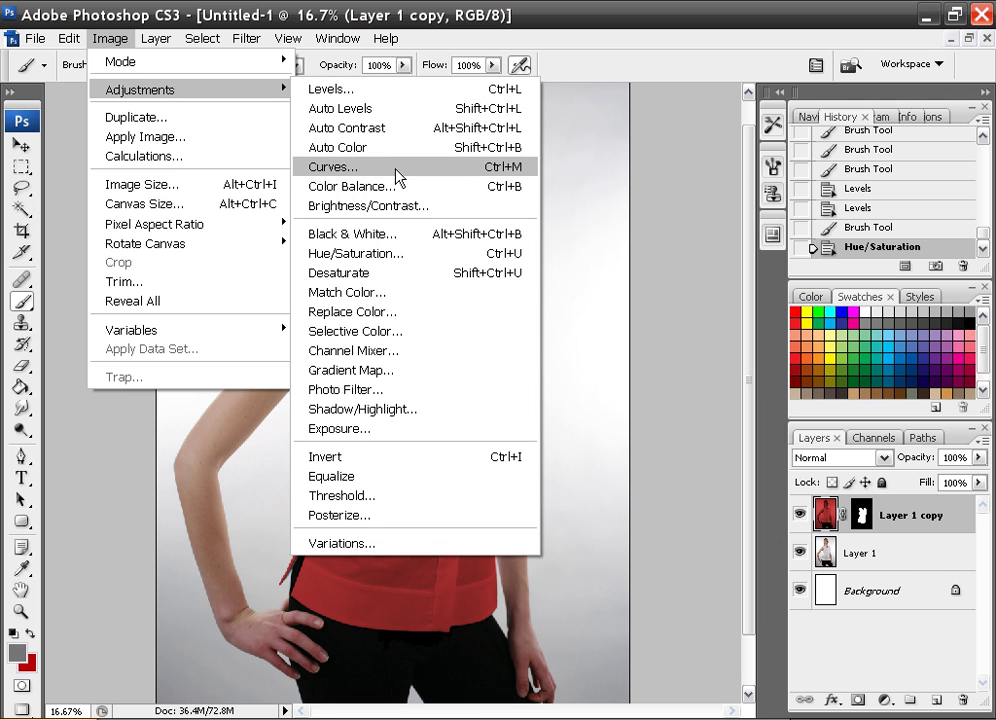
click(370, 188)
click(766, 493)
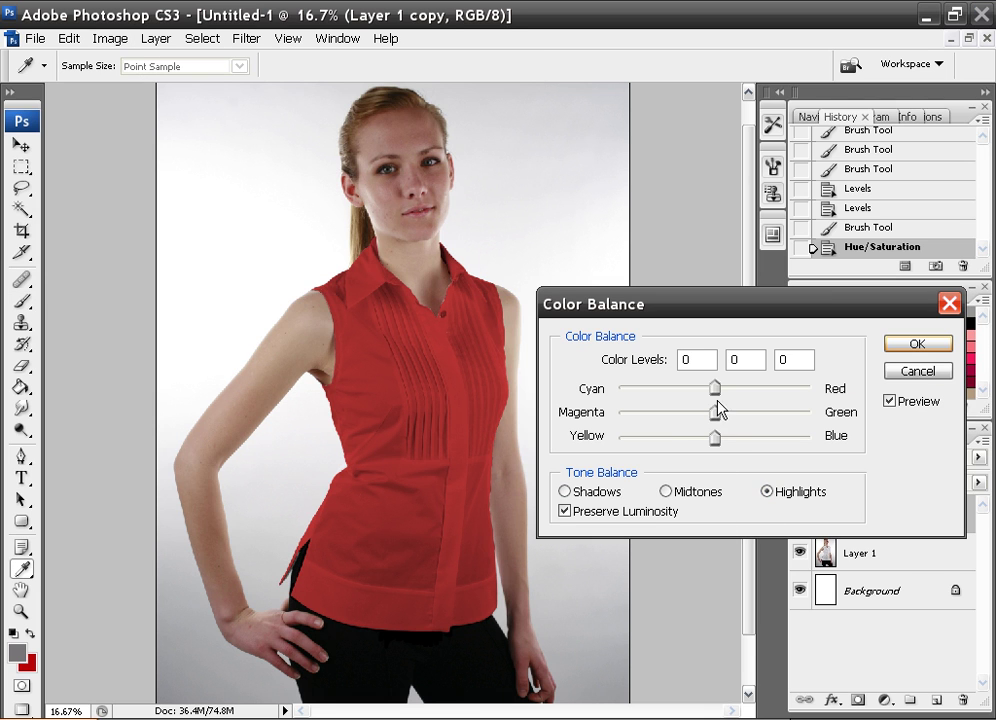
drag(686, 387, 662, 387)
drag(716, 438, 759, 443)
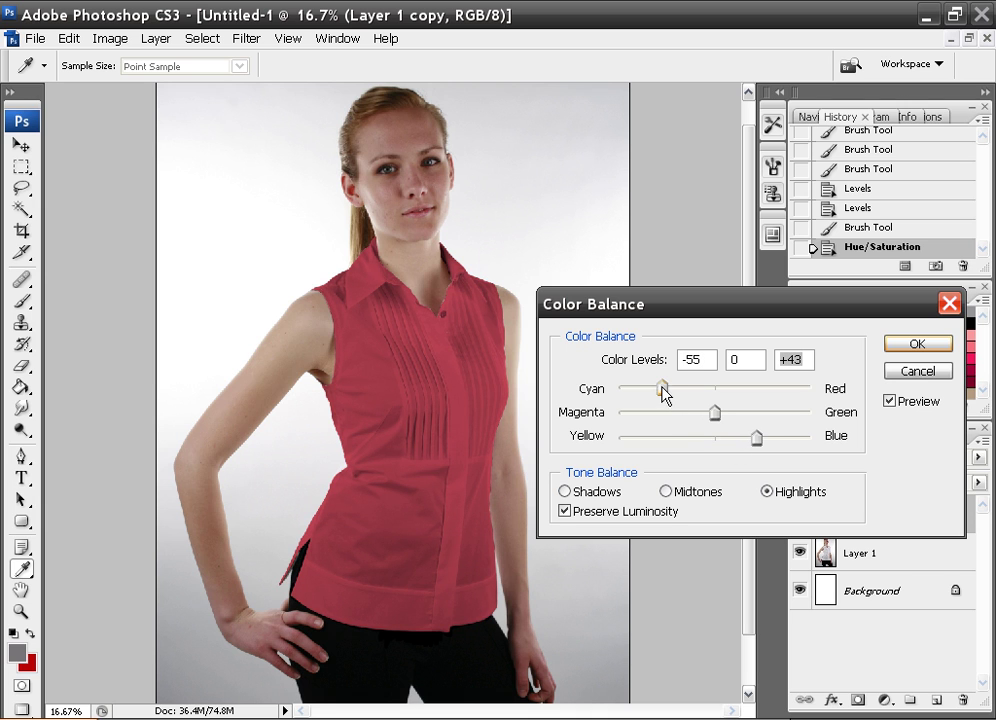
mouse_move(672, 390)
mouse_down()
mouse_move(629, 388)
mouse_move(711, 391)
mouse_move(688, 394)
mouse_up()
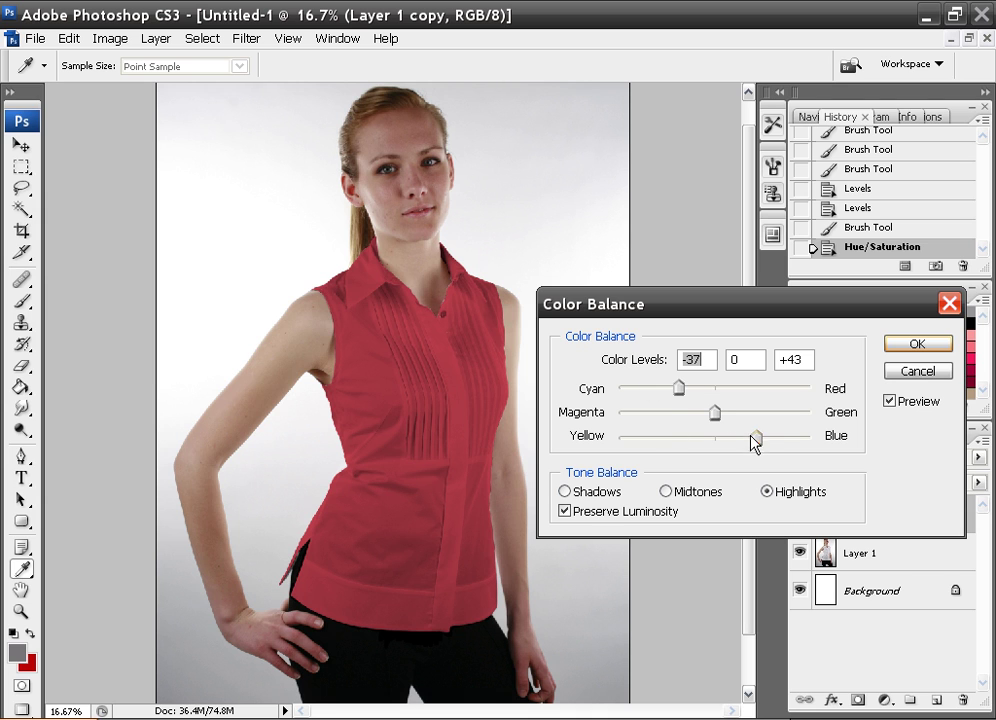
drag(715, 392, 717, 389)
drag(757, 437, 729, 440)
drag(718, 388, 699, 390)
mouse_move(728, 437)
mouse_down()
mouse_move(761, 438)
mouse_move(747, 440)
mouse_up()
Step: Set the shadows colour balance to -22, 0, +11 and apply it
click(602, 494)
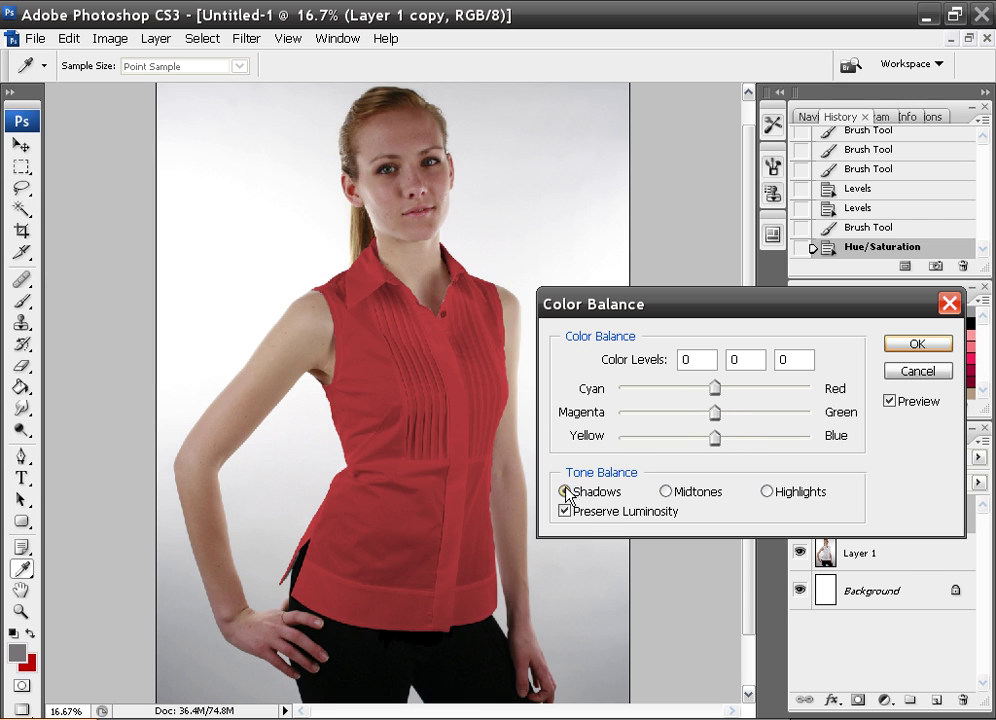
drag(729, 388, 690, 391)
mouse_move(716, 436)
mouse_down()
mouse_move(731, 441)
mouse_move(722, 432)
mouse_up()
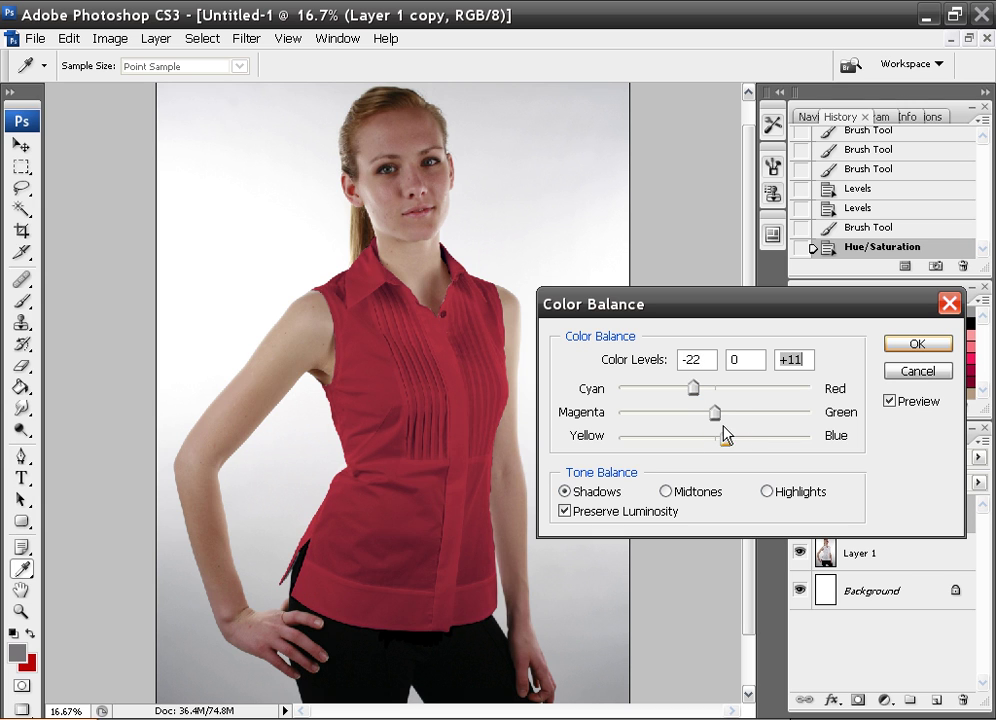
click(917, 343)
key(b)
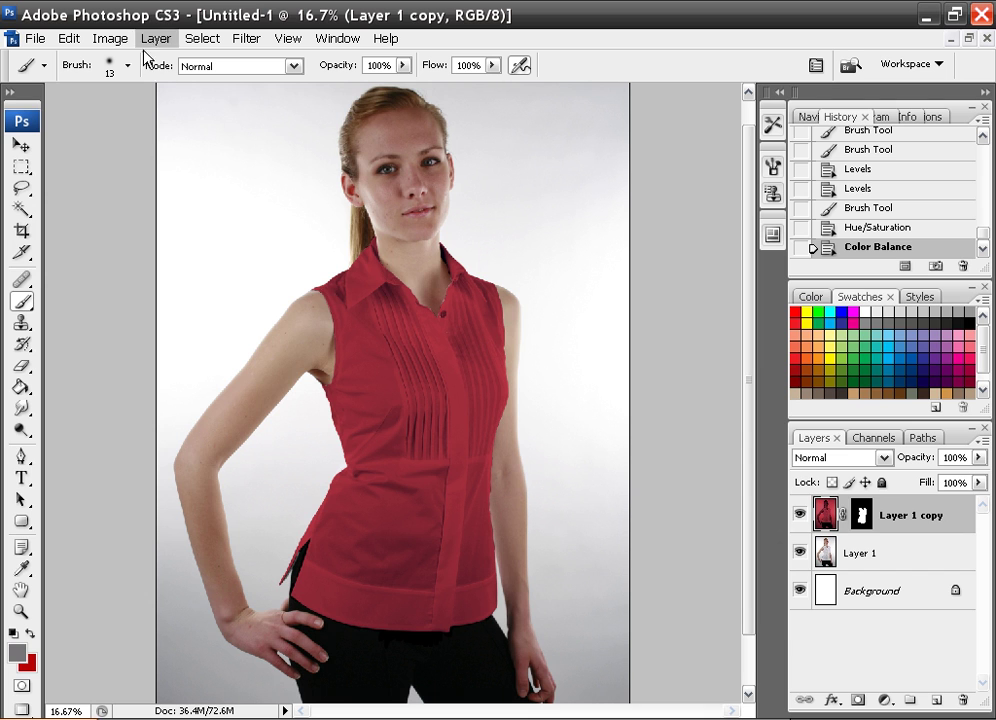
click(110, 38)
mouse_move(150, 92)
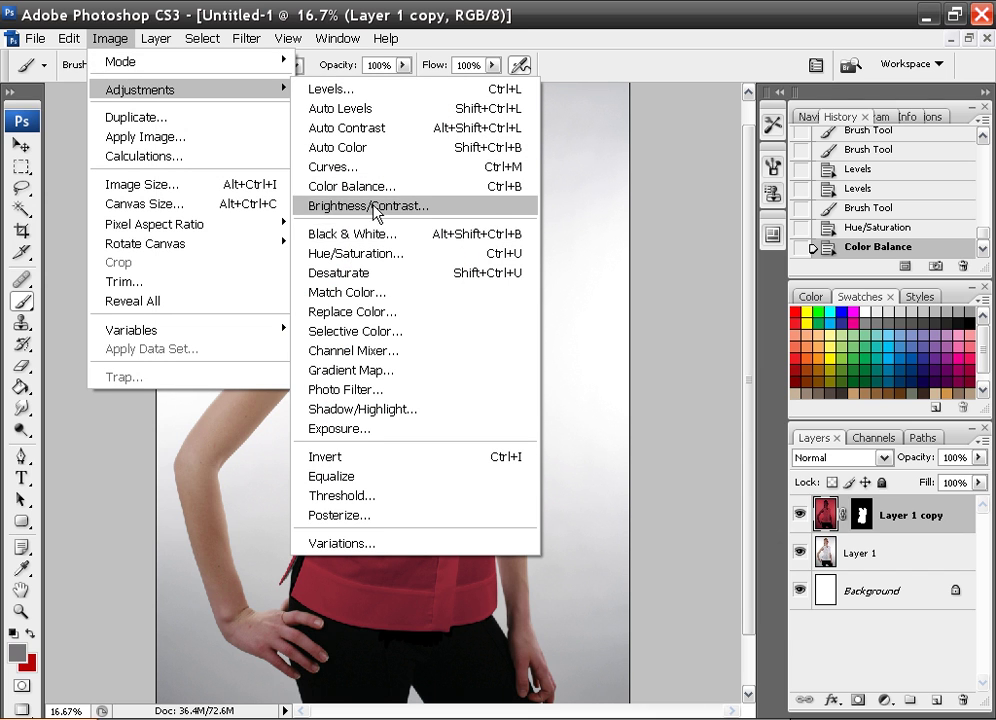
Step: Colorize the shirt in Hue/Saturation at hue 238, saturation 42, lightness -37 for navy
click(372, 256)
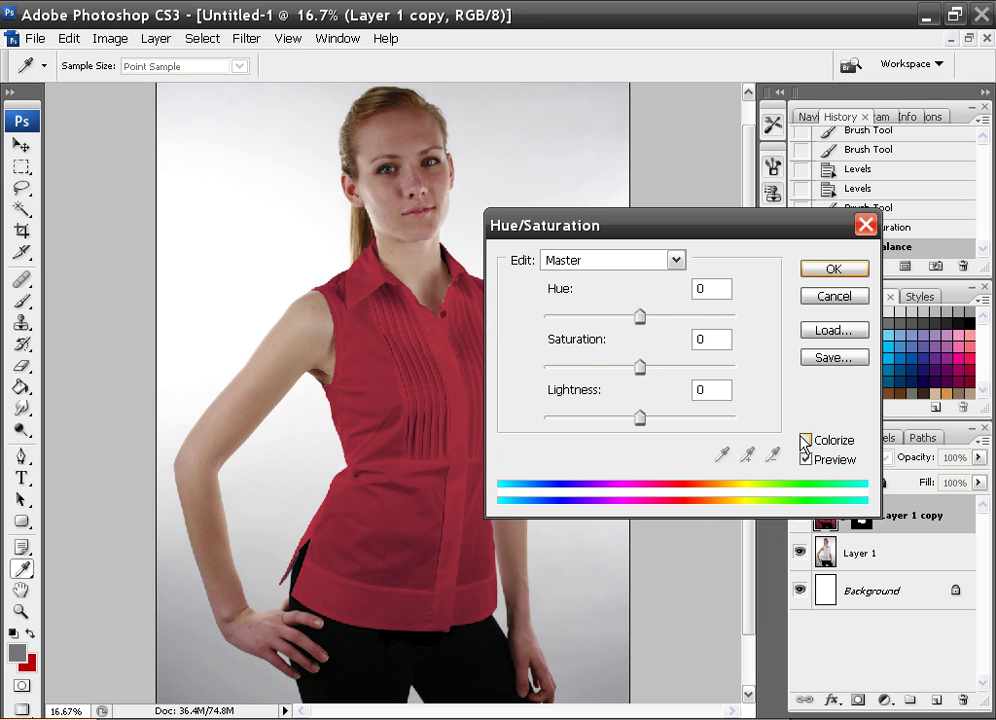
click(805, 440)
drag(704, 325, 687, 322)
drag(592, 367, 625, 369)
drag(640, 417, 627, 418)
drag(688, 317, 680, 322)
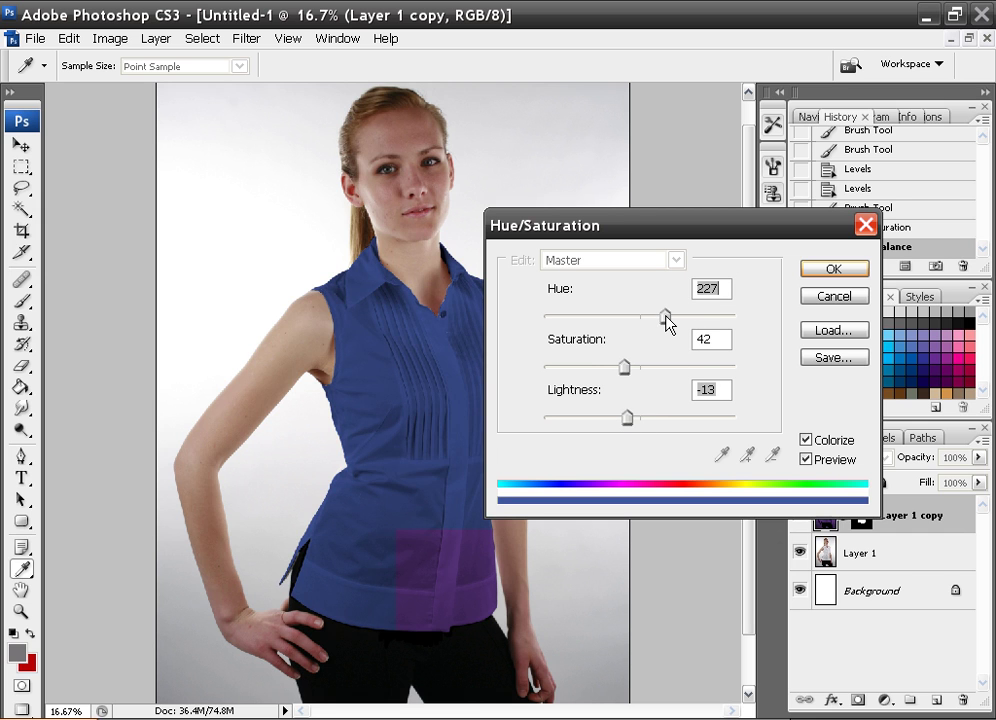
drag(667, 322, 620, 322)
drag(640, 225, 698, 185)
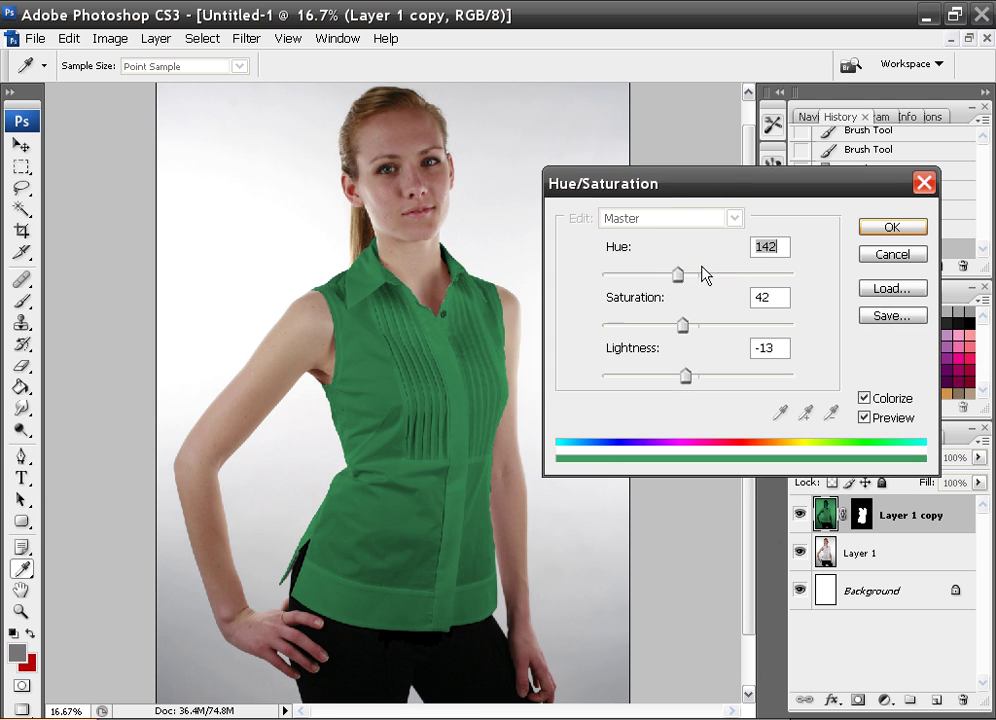
drag(680, 275, 730, 278)
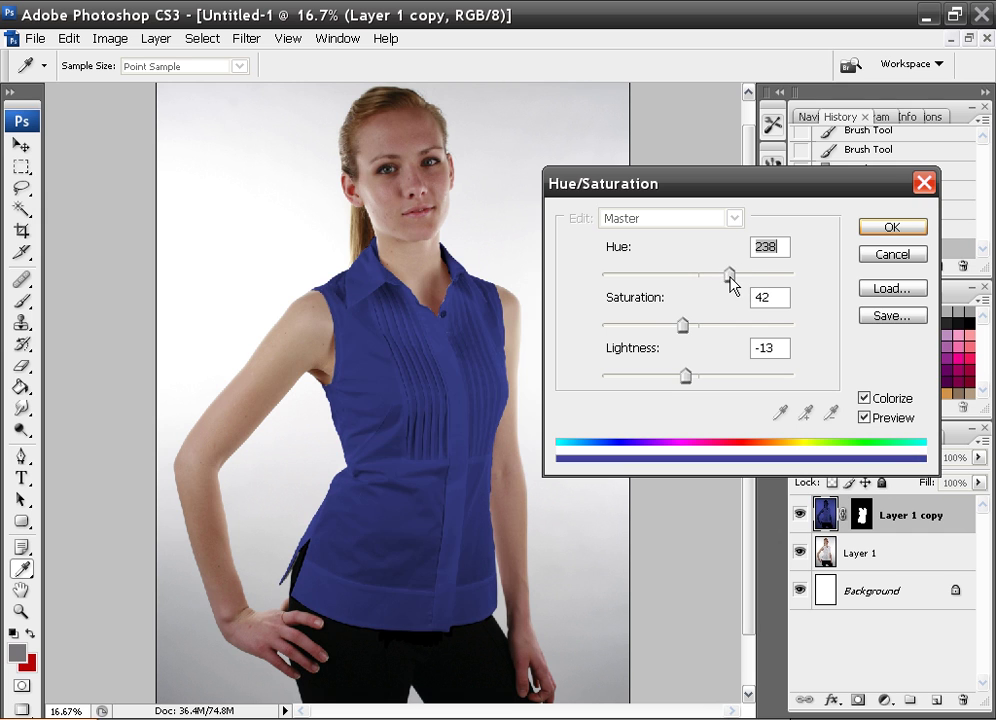
drag(685, 377, 663, 384)
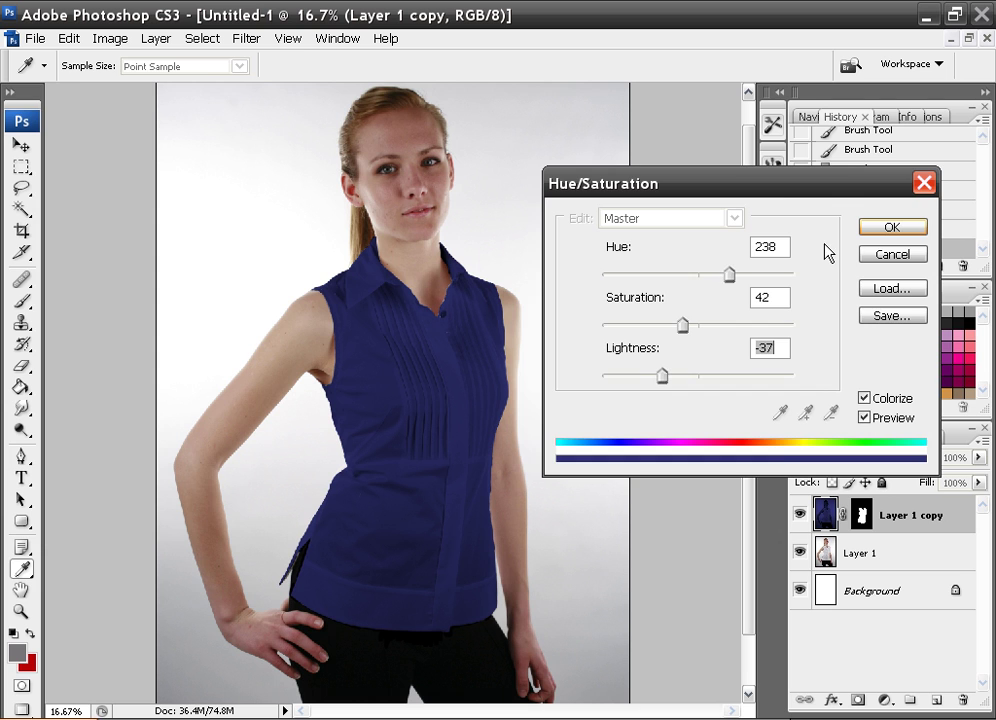
click(890, 229)
Step: Apply Levels to the navy shirt with input 24, 1.11, 184 and output white 133
key(b)
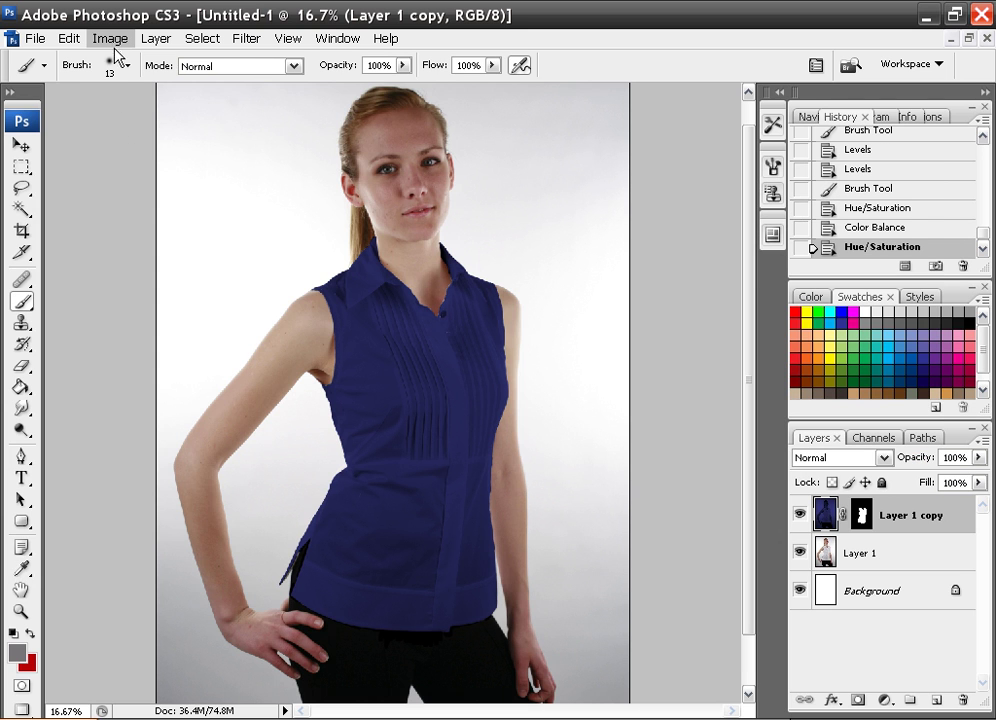
click(111, 40)
mouse_move(142, 91)
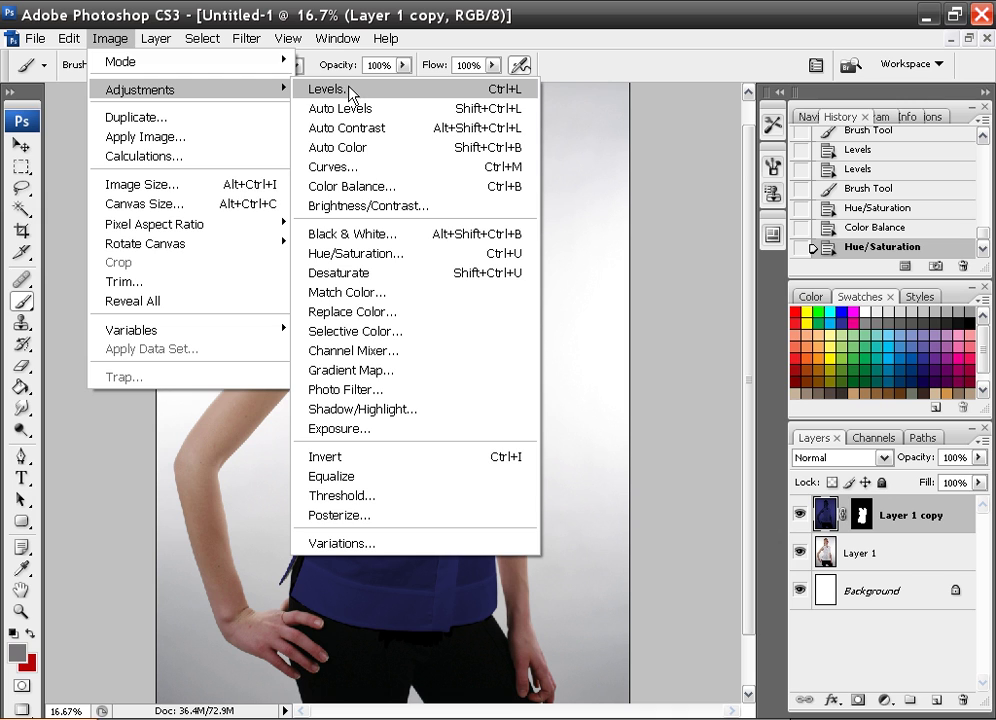
click(352, 91)
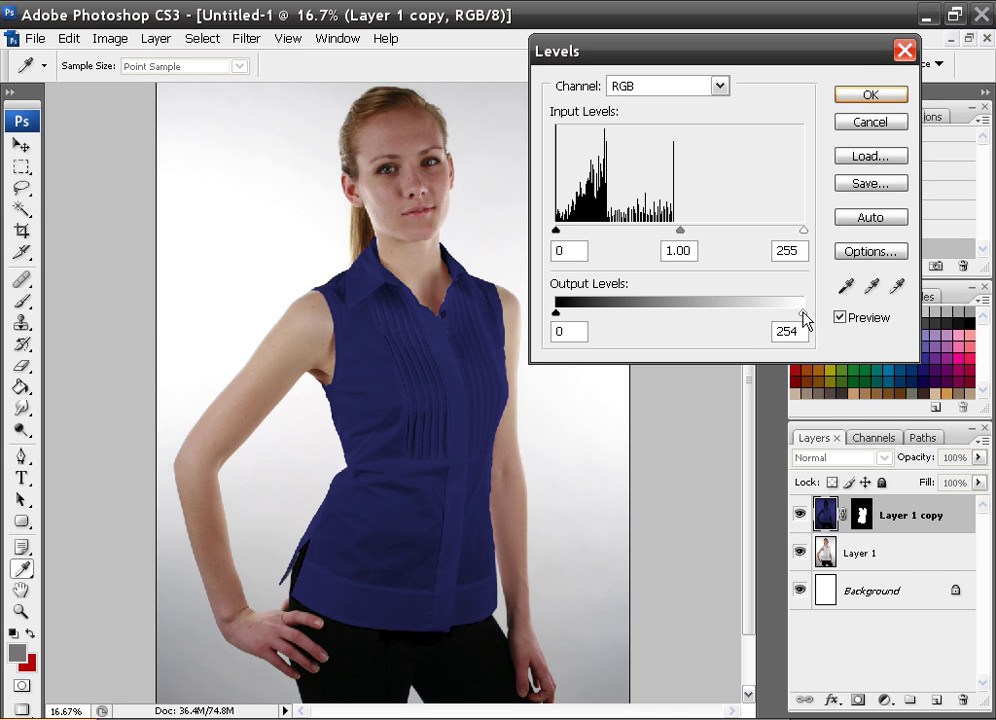
drag(795, 312, 696, 314)
drag(804, 231, 754, 230)
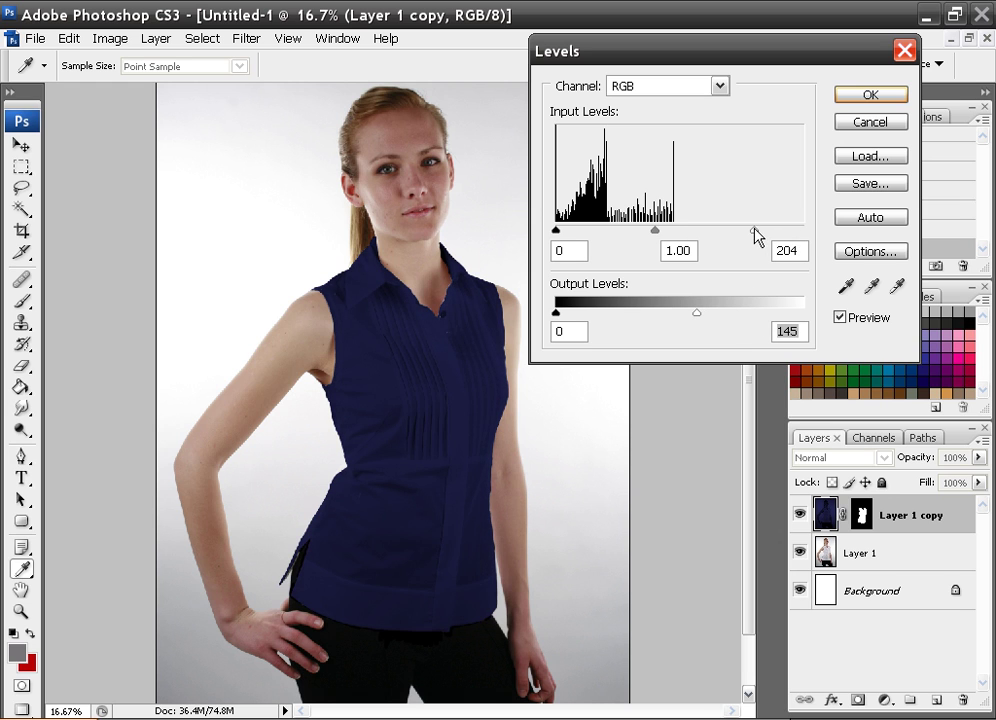
mouse_move(557, 231)
mouse_down()
mouse_move(585, 232)
mouse_move(567, 229)
mouse_up()
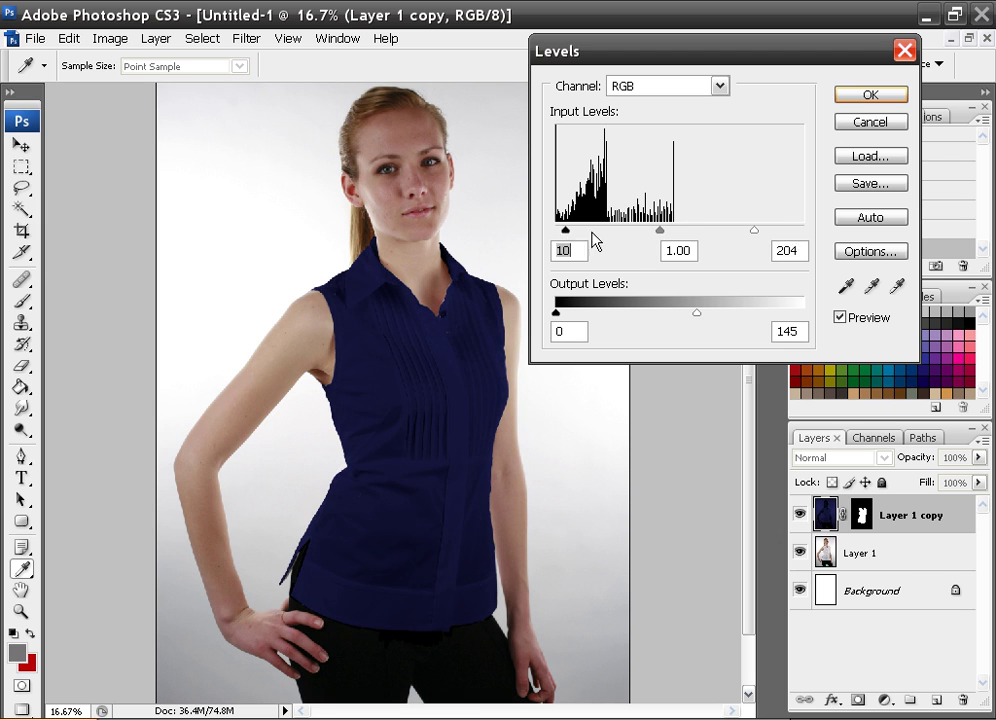
mouse_move(659, 230)
mouse_down()
mouse_move(671, 229)
mouse_move(648, 226)
mouse_move(656, 231)
mouse_up()
mouse_move(568, 231)
mouse_down()
mouse_move(590, 230)
mouse_move(578, 230)
mouse_up()
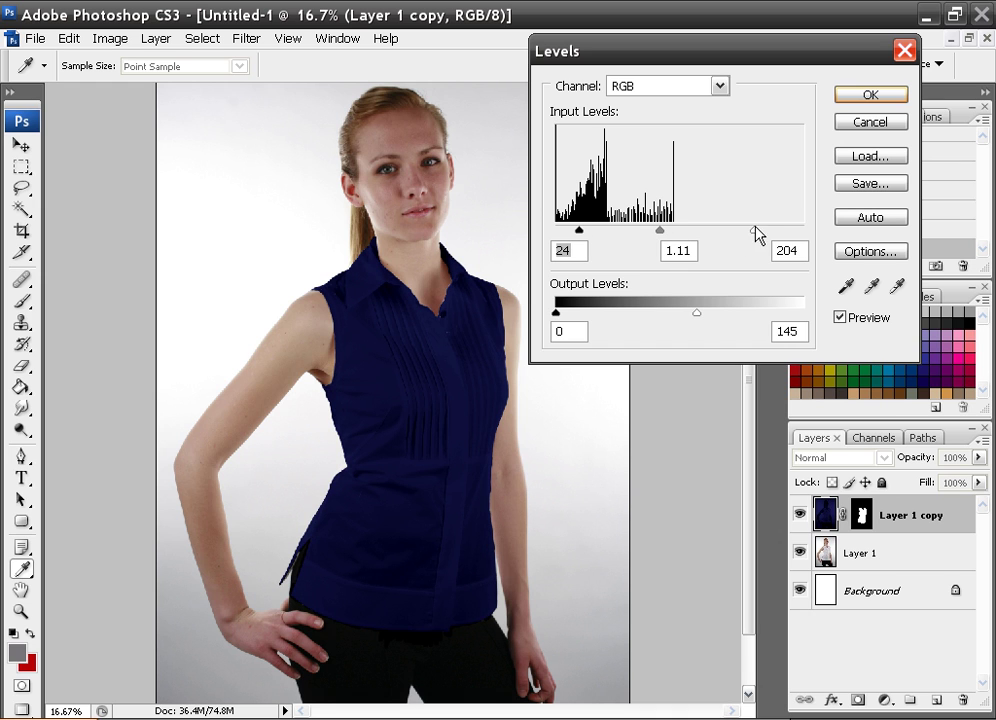
drag(755, 230, 735, 230)
drag(690, 314, 685, 315)
click(880, 97)
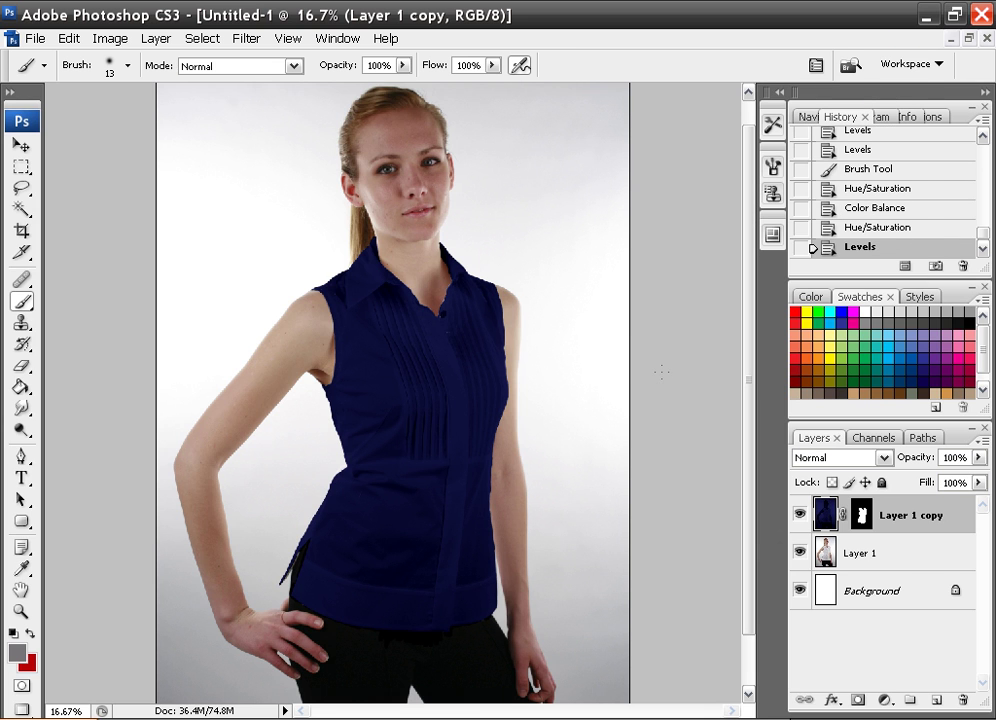
Step: Slightly reduce the shirt's saturation with a Hue/Saturation adjustment
click(110, 38)
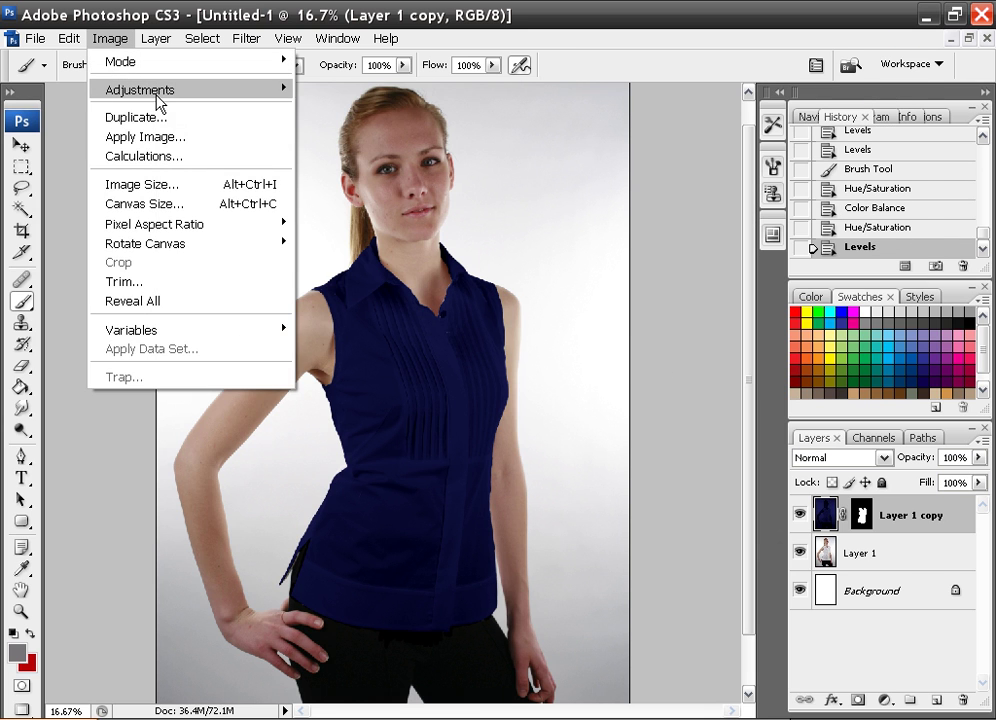
mouse_move(160, 92)
click(355, 253)
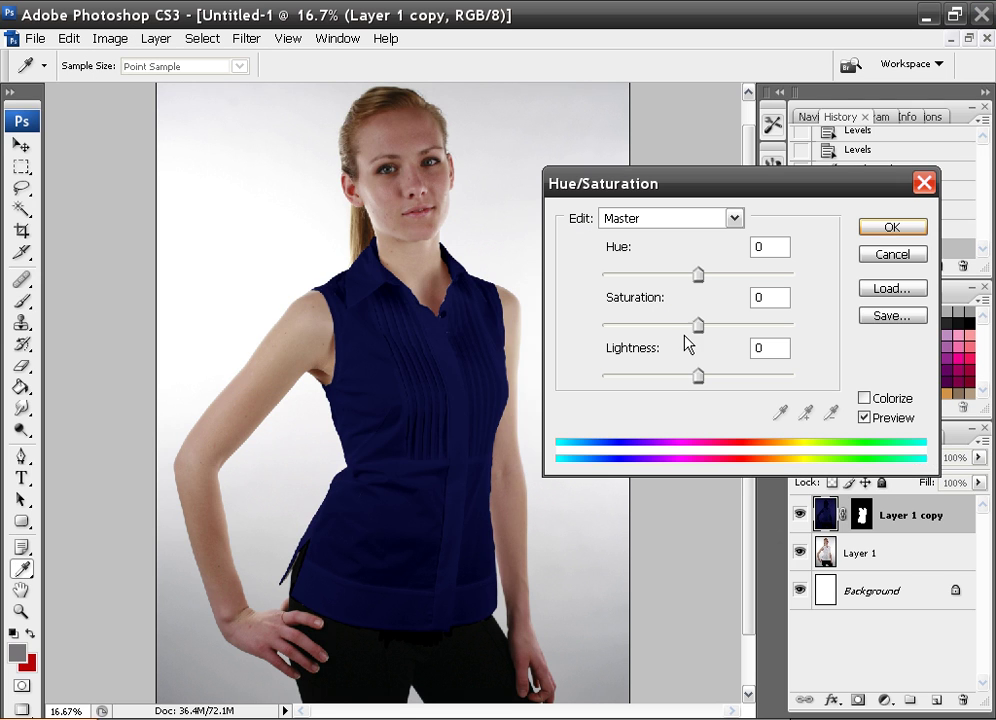
drag(688, 326, 642, 331)
click(869, 226)
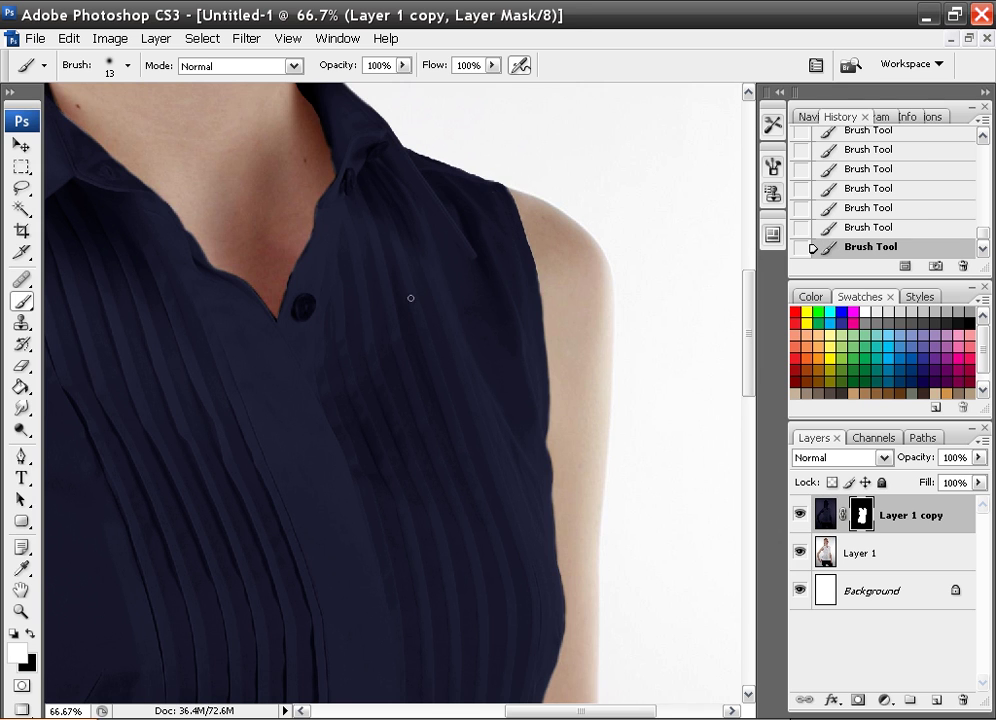
Step: Zoom to 200% on the arm and touch up the mask along the shirt-arm edge
key(ctrl+plus)
key(ctrl+plus)
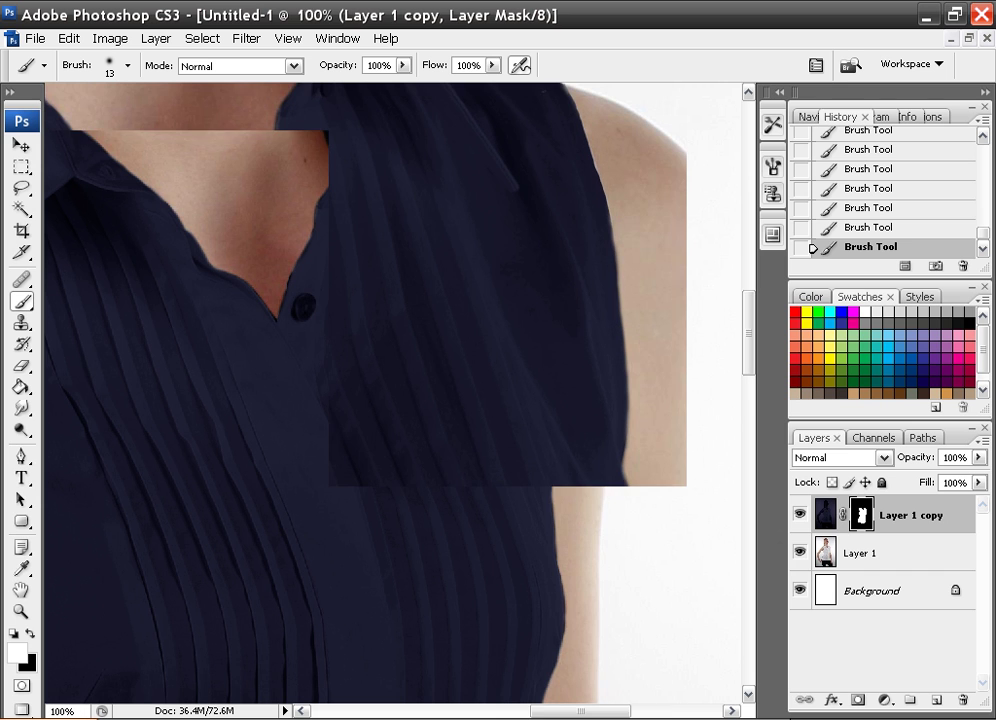
key(ctrl+plus)
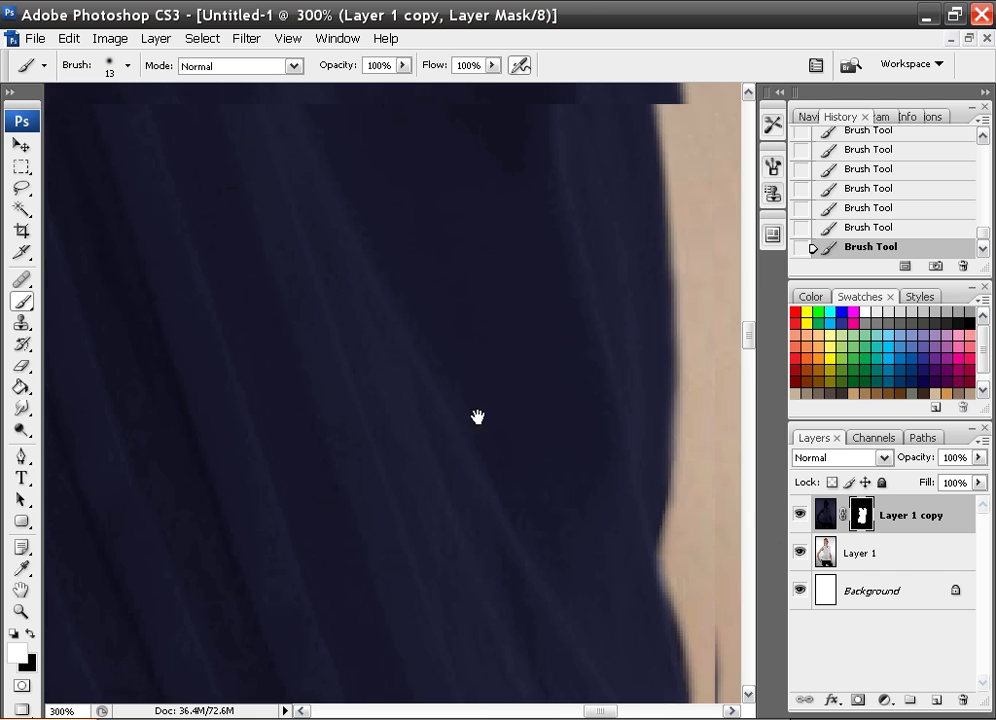
scroll(267, 418, right, 3)
drag(454, 556, 469, 227)
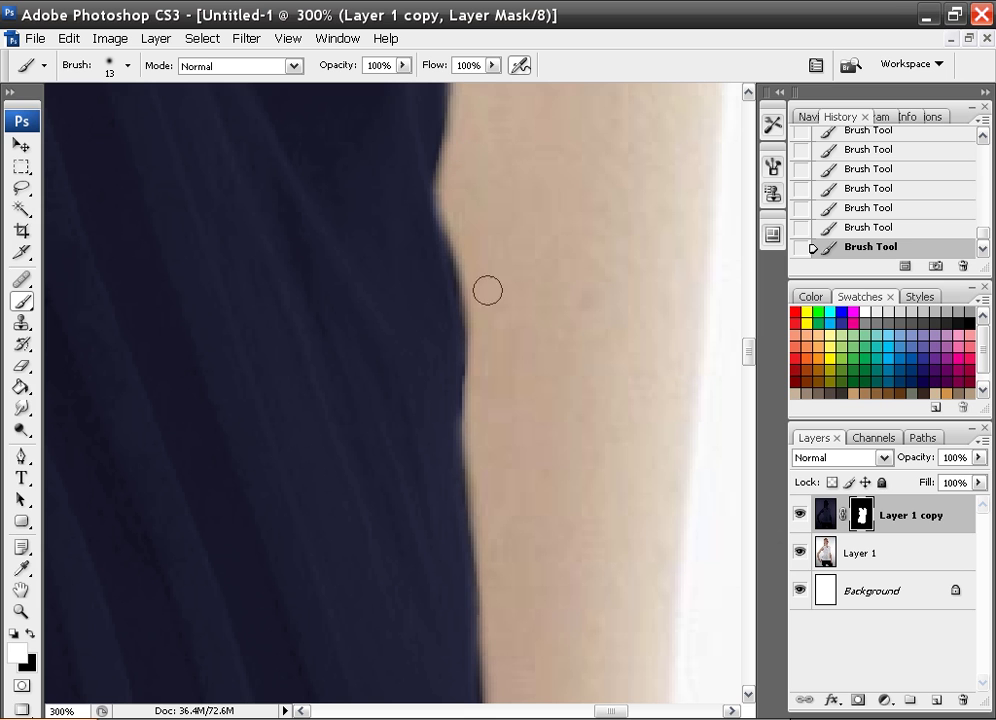
mouse_move(418, 193)
mouse_down()
mouse_move(440, 313)
mouse_move(434, 446)
mouse_up()
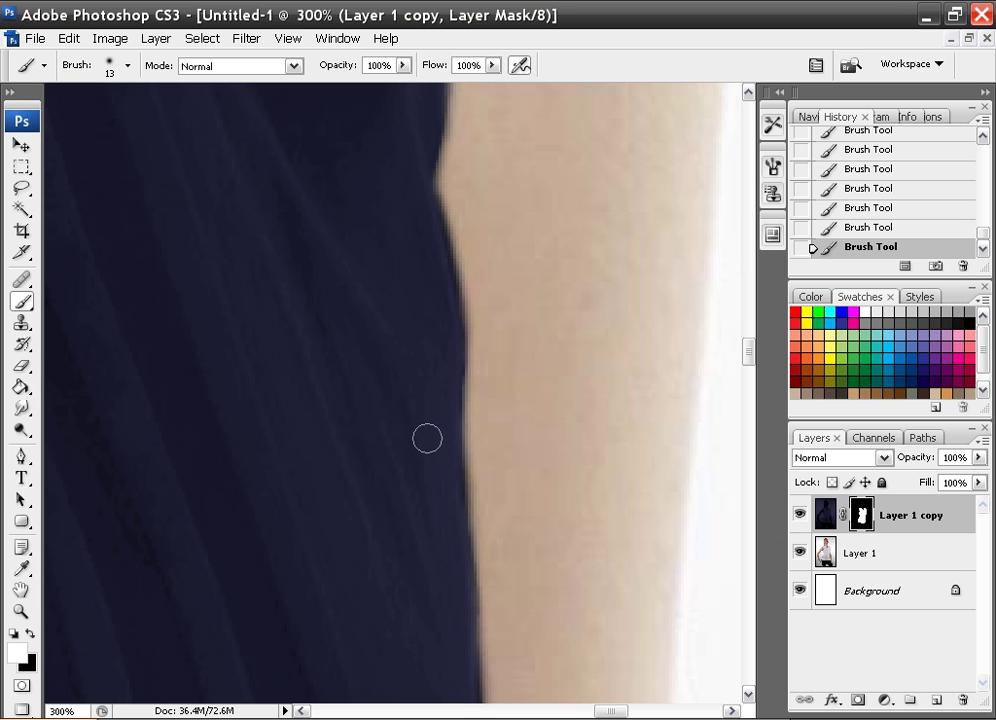
scroll(427, 436, down, 3)
scroll(422, 422, down, 1)
scroll(418, 428, up, 4)
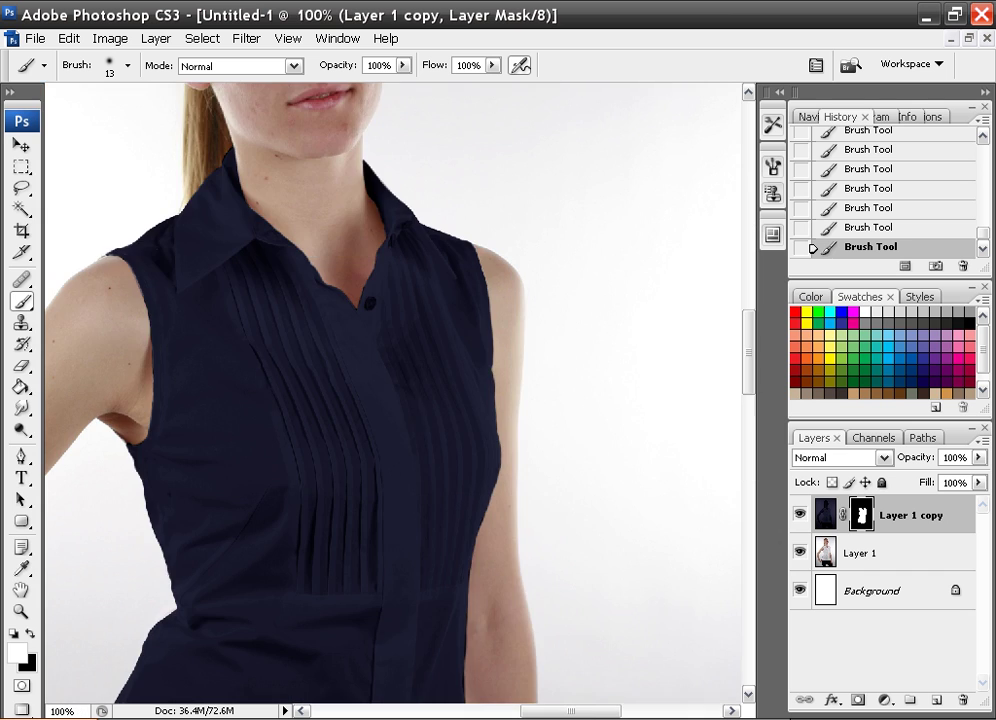
drag(540, 421, 122, 416)
click(21, 456)
click(351, 197)
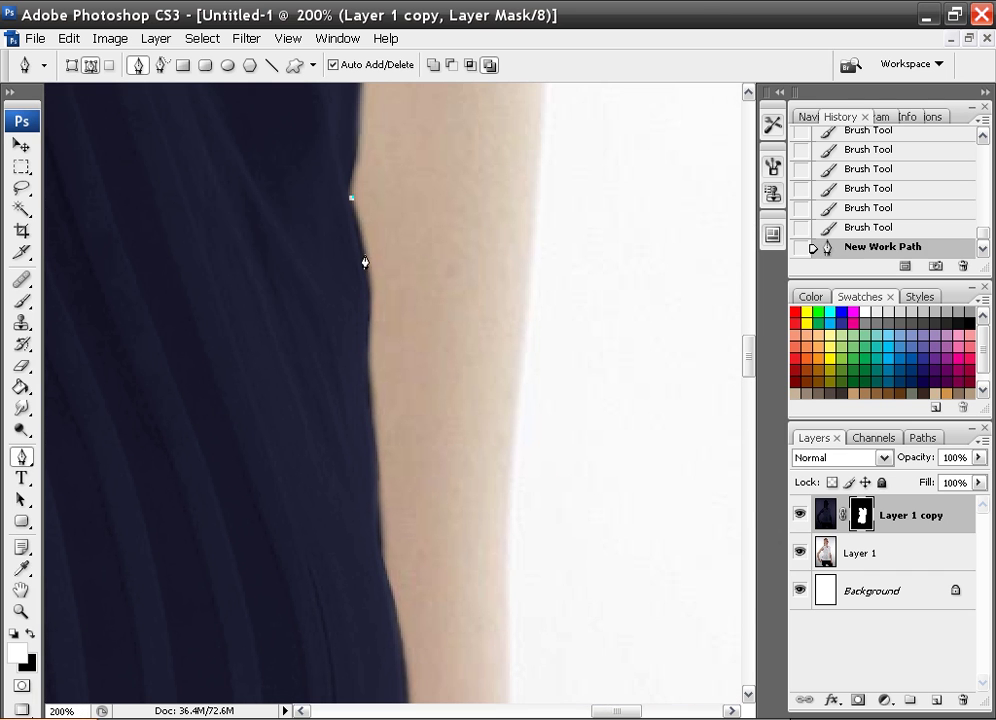
click(370, 283)
click(369, 361)
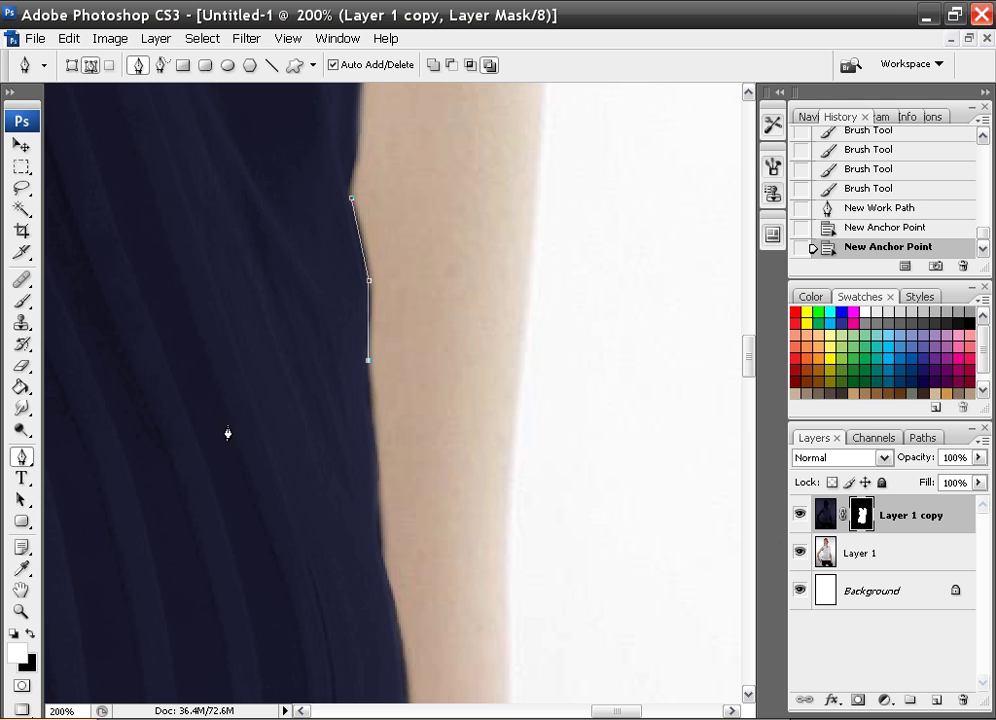
click(22, 458)
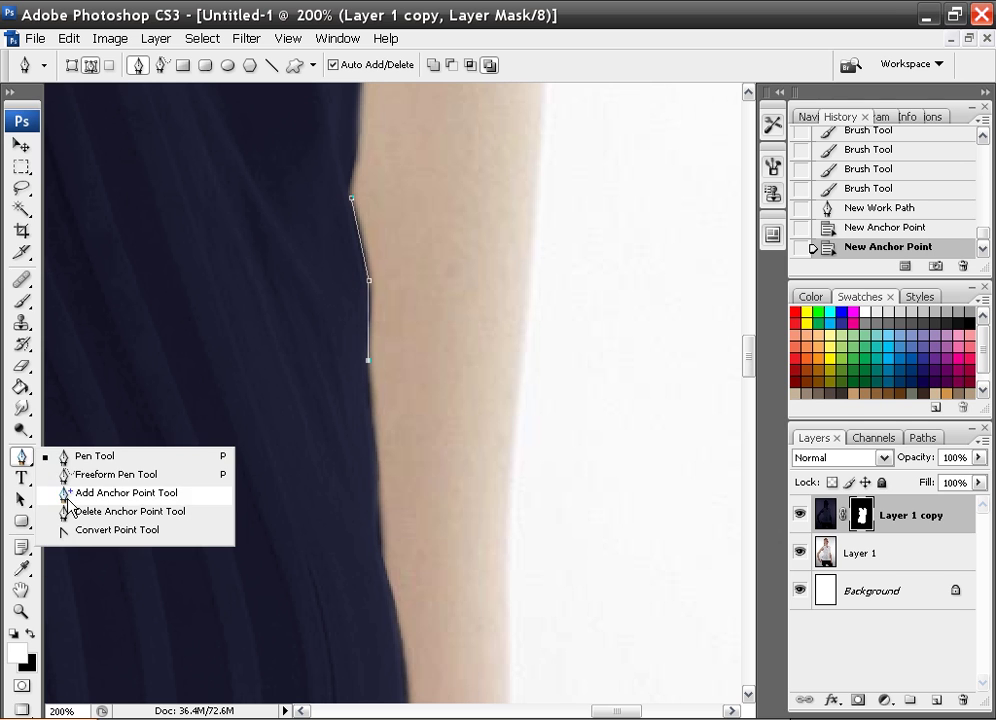
click(75, 532)
drag(369, 283, 373, 344)
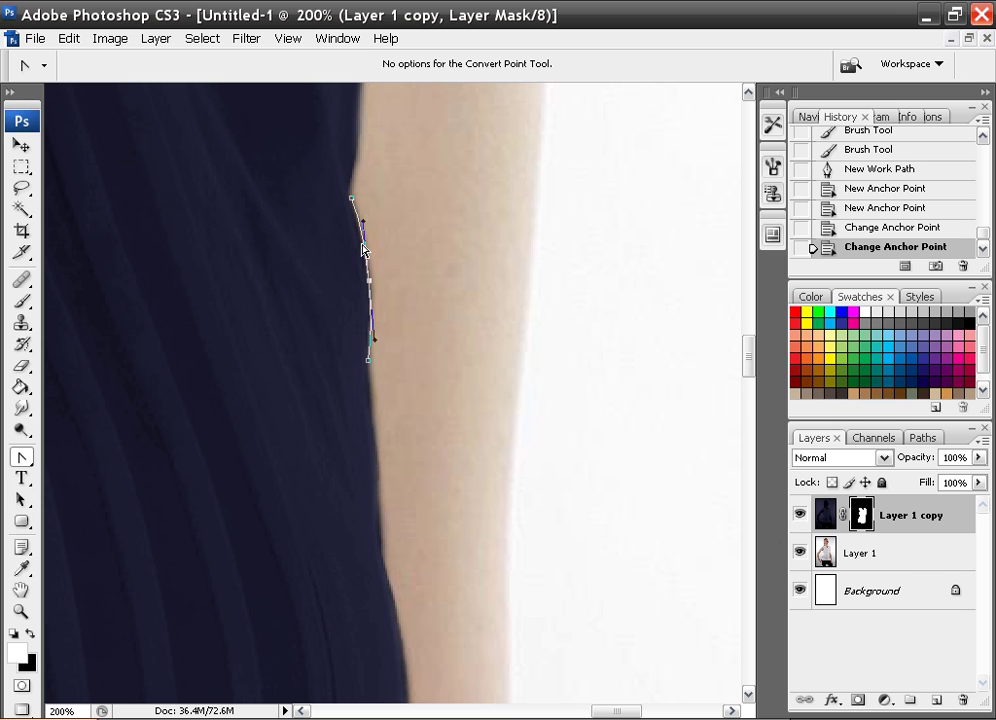
right_click(366, 247)
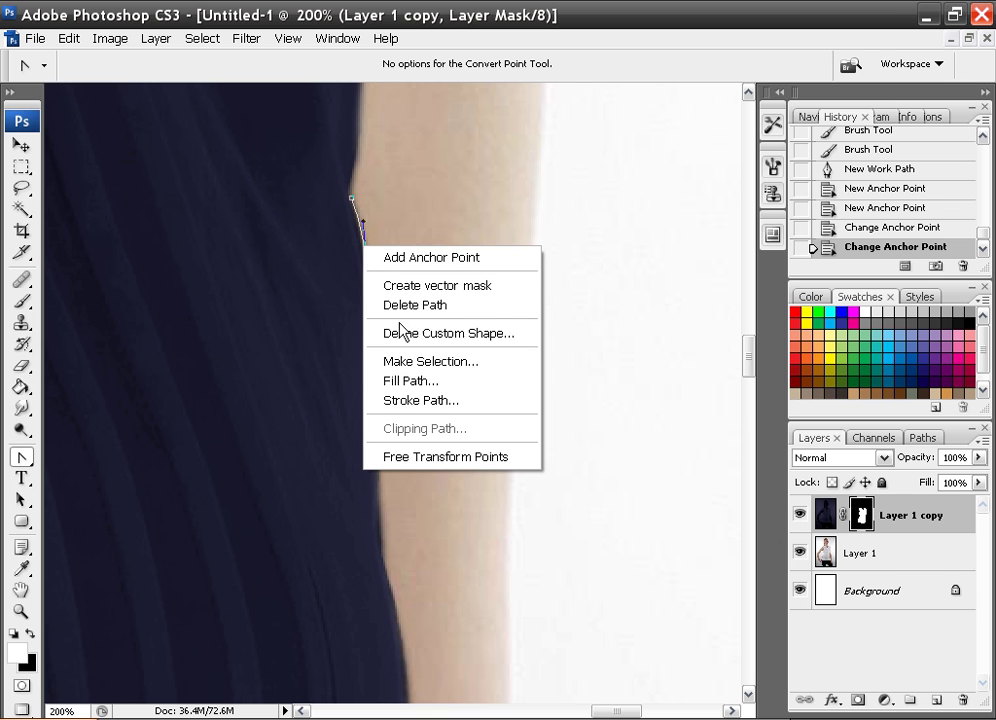
click(325, 265)
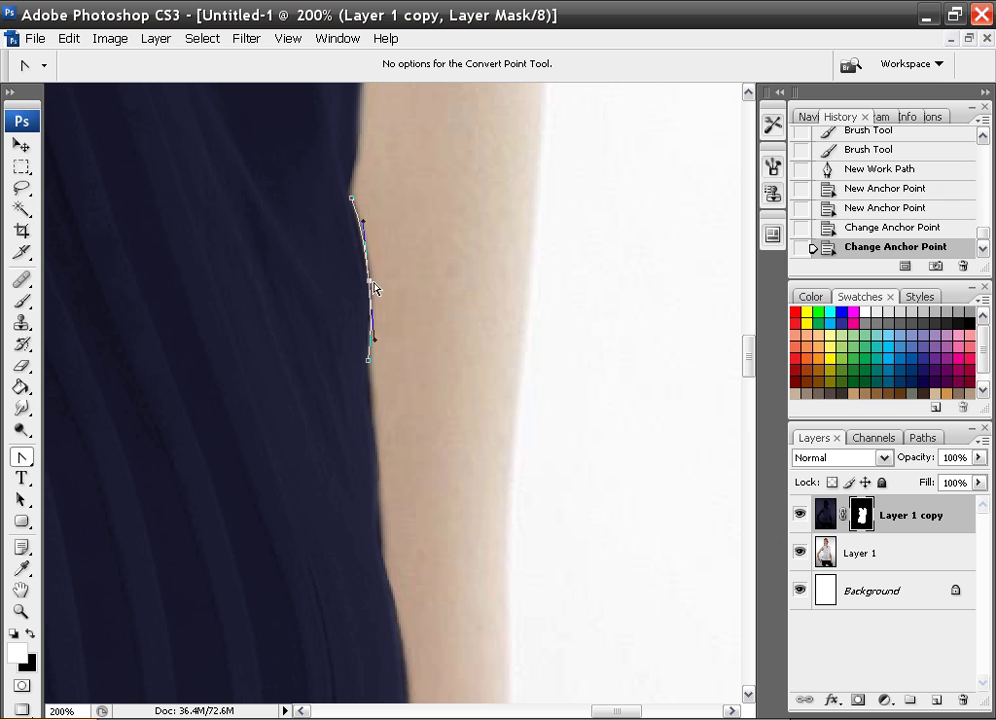
key(Delete)
key(Delete)
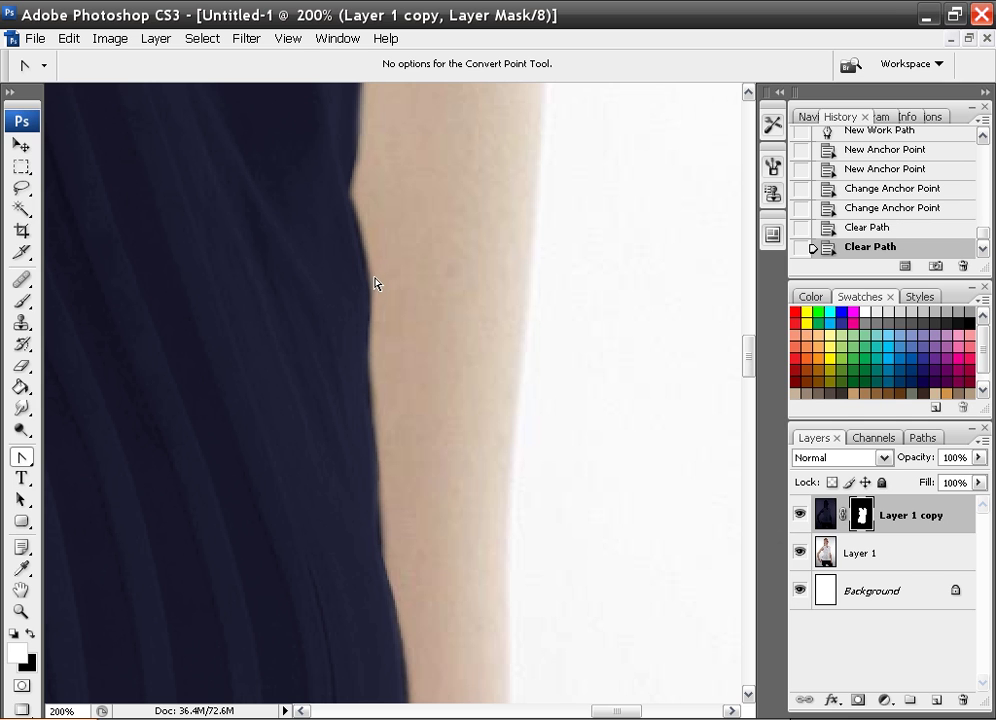
Step: At 300% zoom, brush the layer mask to smooth the shirt edge along the arm
key(b)
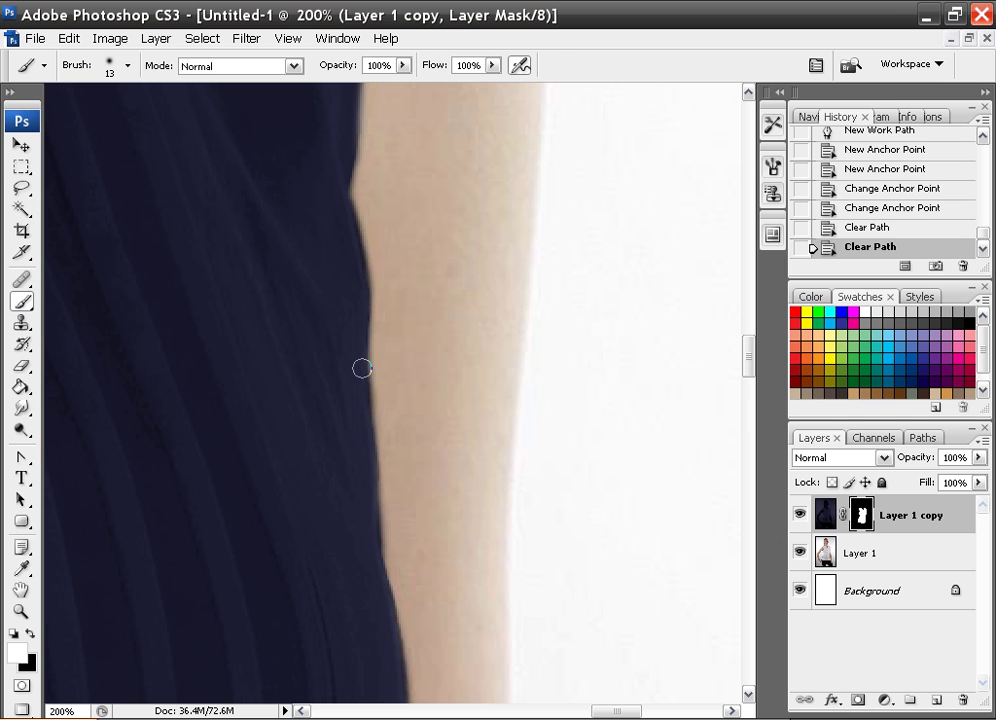
key(ctrl+plus)
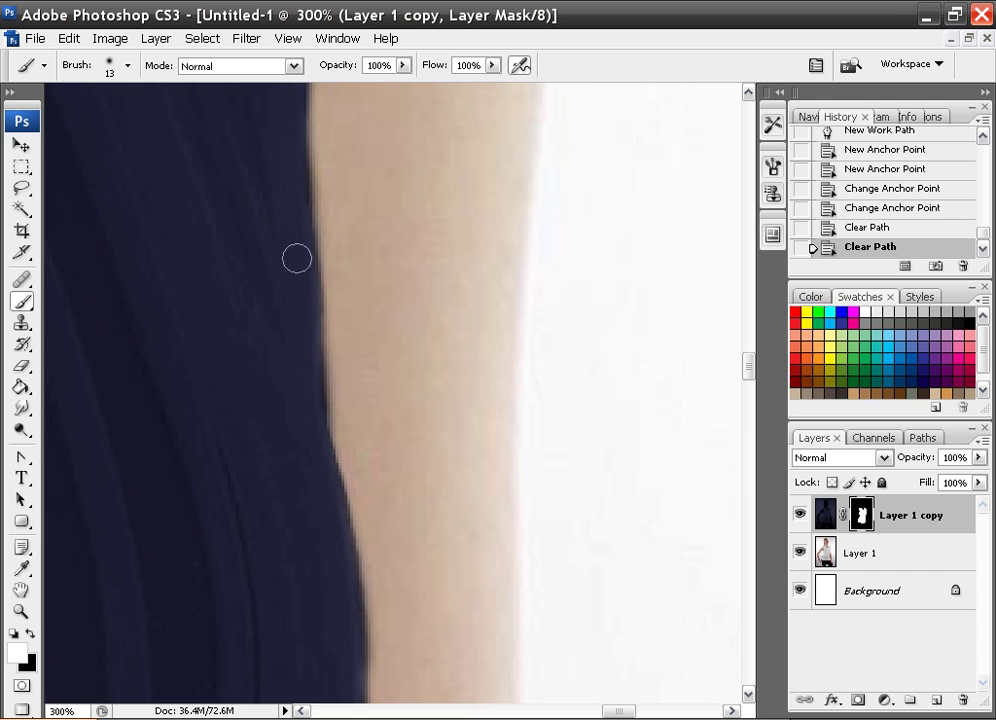
drag(298, 254, 311, 490)
drag(339, 213, 289, 213)
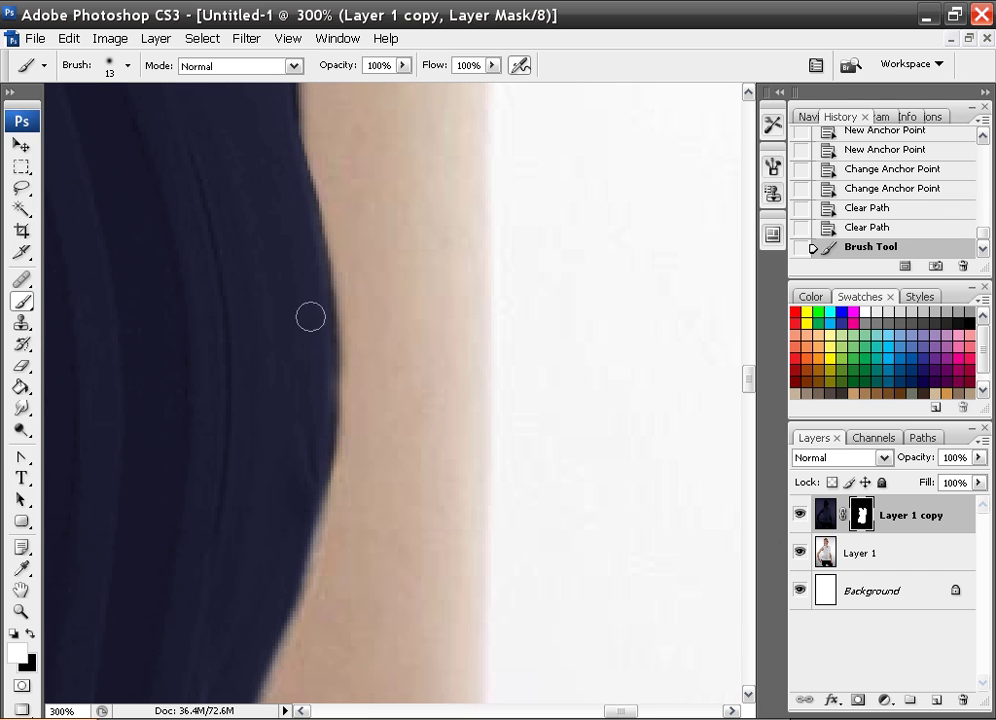
mouse_move(311, 313)
mouse_down()
mouse_move(320, 336)
mouse_move(296, 511)
mouse_up()
mouse_move(292, 262)
mouse_down()
mouse_move(327, 262)
mouse_move(336, 320)
mouse_up()
drag(356, 227, 305, 356)
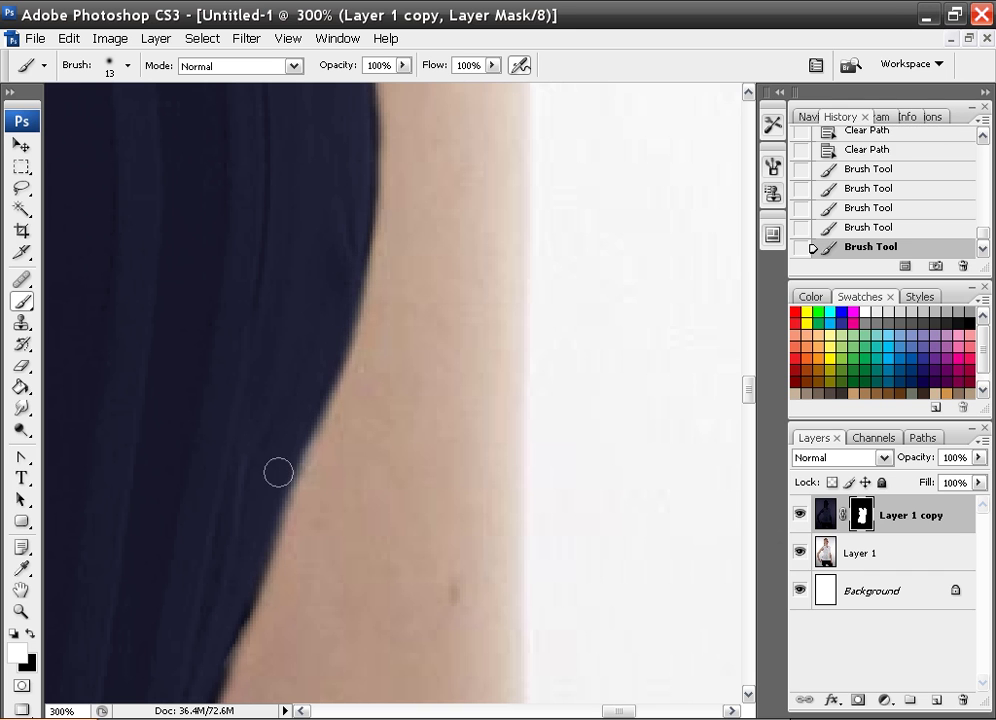
mouse_move(261, 510)
mouse_down()
mouse_move(225, 330)
mouse_move(237, 283)
mouse_up()
Step: Zoom out to 33.3% and pan over the collar, hem and pleats to check the shirt
key(ctrl+minus)
key(ctrl+minus)
key(ctrl+minus)
key(ctrl+minus)
key(ctrl+minus)
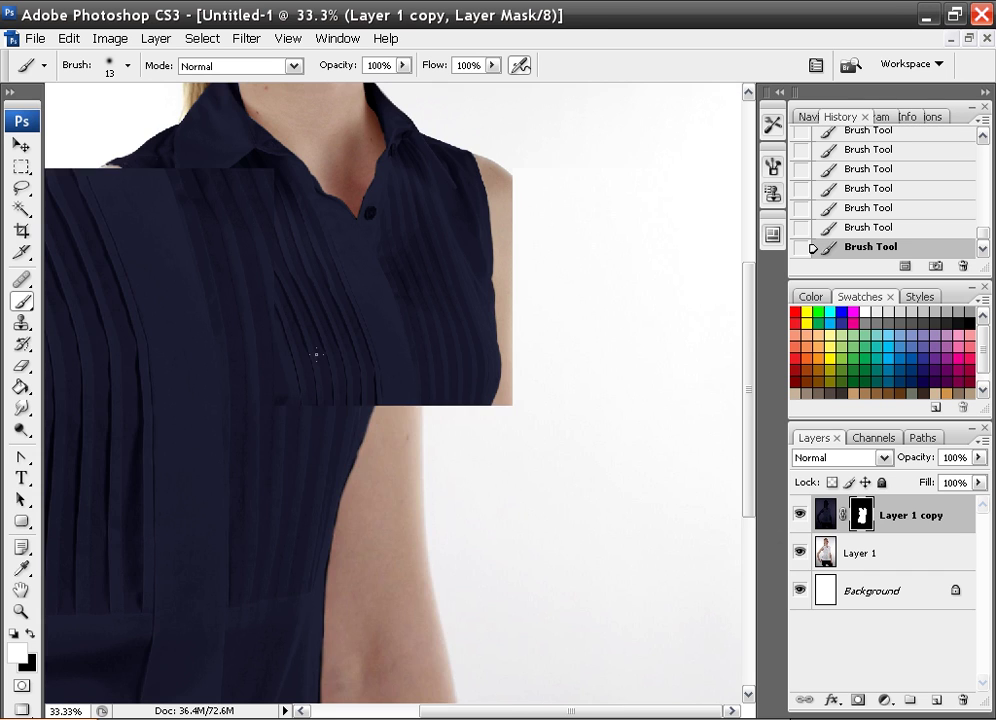
scroll(352, 378, down, 3)
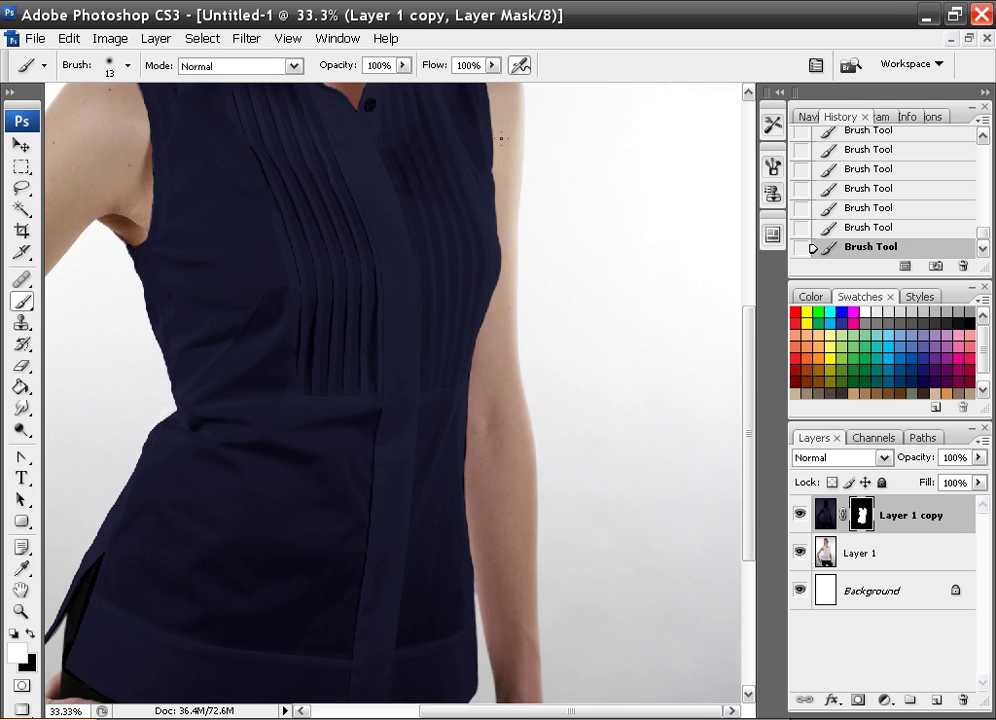
drag(466, 404, 387, 388)
scroll(387, 388, down, 5)
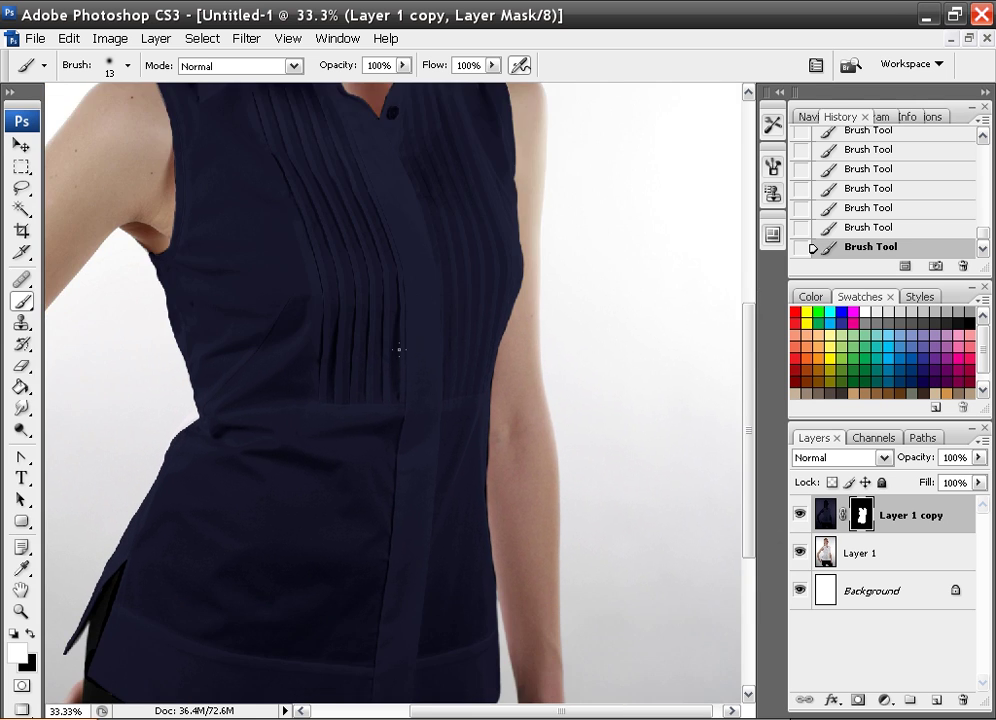
drag(342, 498, 363, 428)
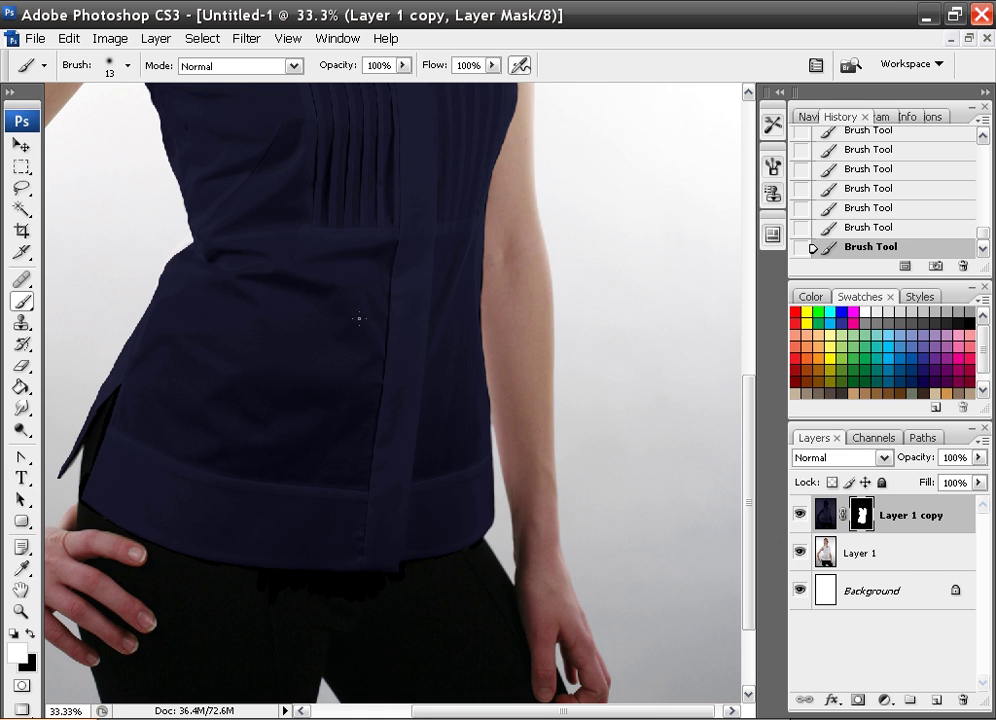
mouse_move(369, 251)
mouse_down()
mouse_move(333, 422)
mouse_move(325, 378)
mouse_up()
Step: Shift the shirt's highlights toward blue to +35 in Color Balance and apply it
drag(394, 351, 368, 242)
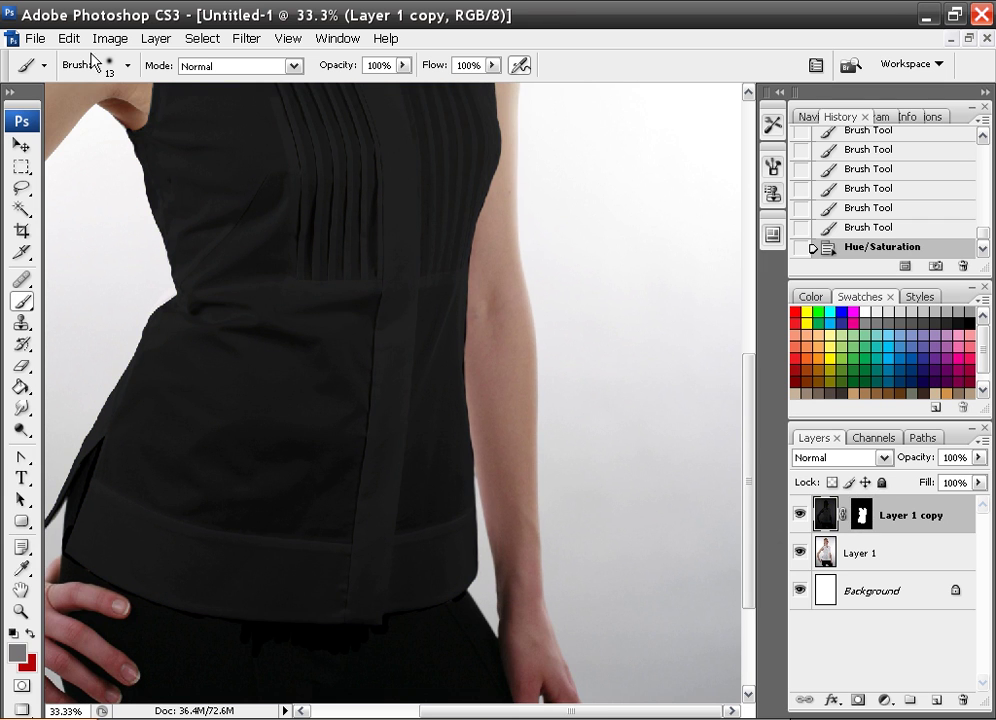
click(110, 38)
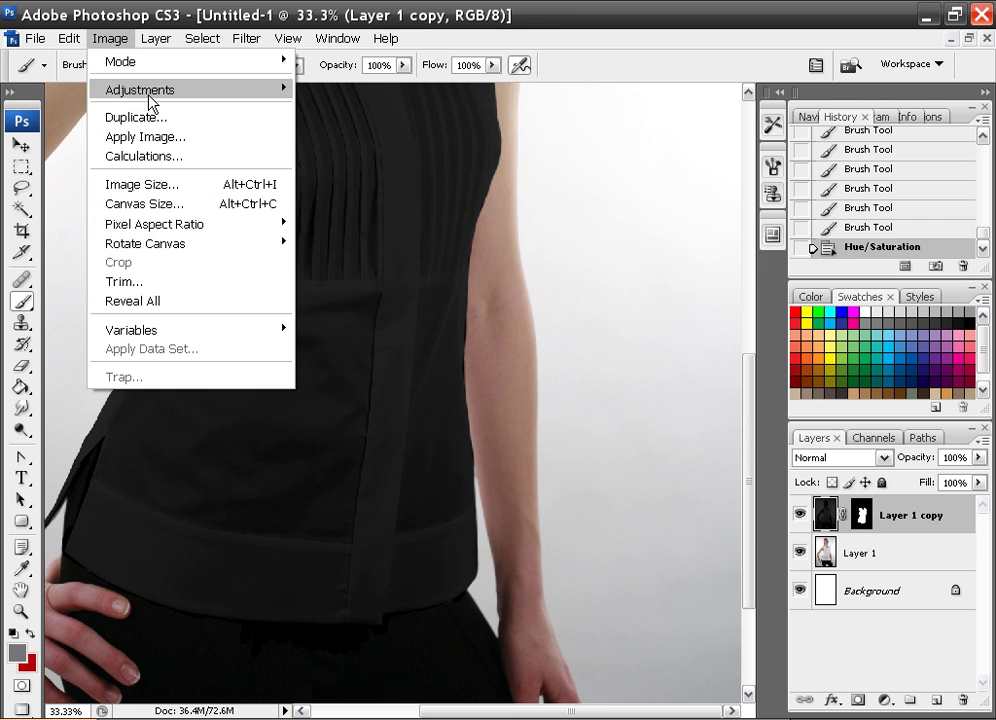
mouse_move(160, 91)
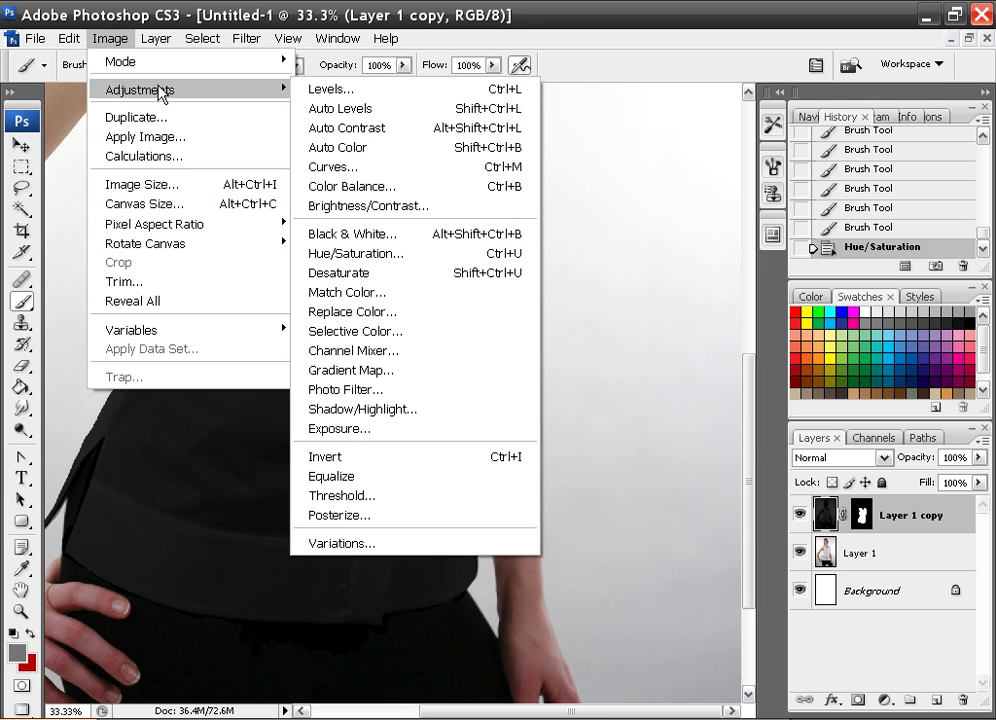
click(367, 187)
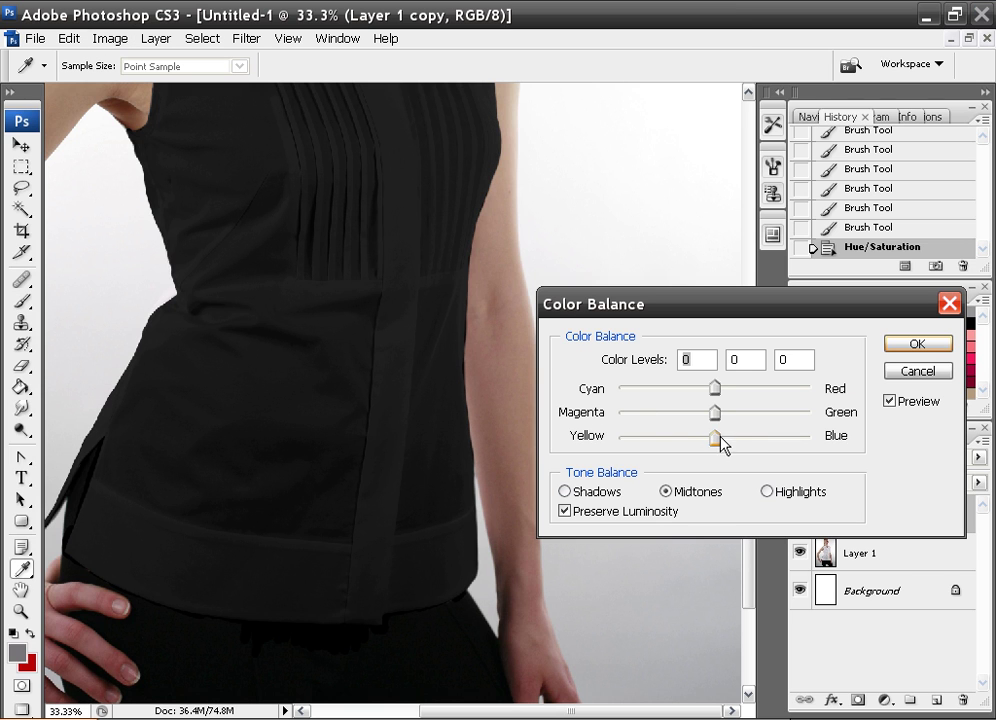
key(ctrl+3)
drag(717, 439, 741, 448)
click(705, 391)
key(Return)
Step: Zoom out and lower the shirt's Hue/Saturation lightness to -20
key(b)
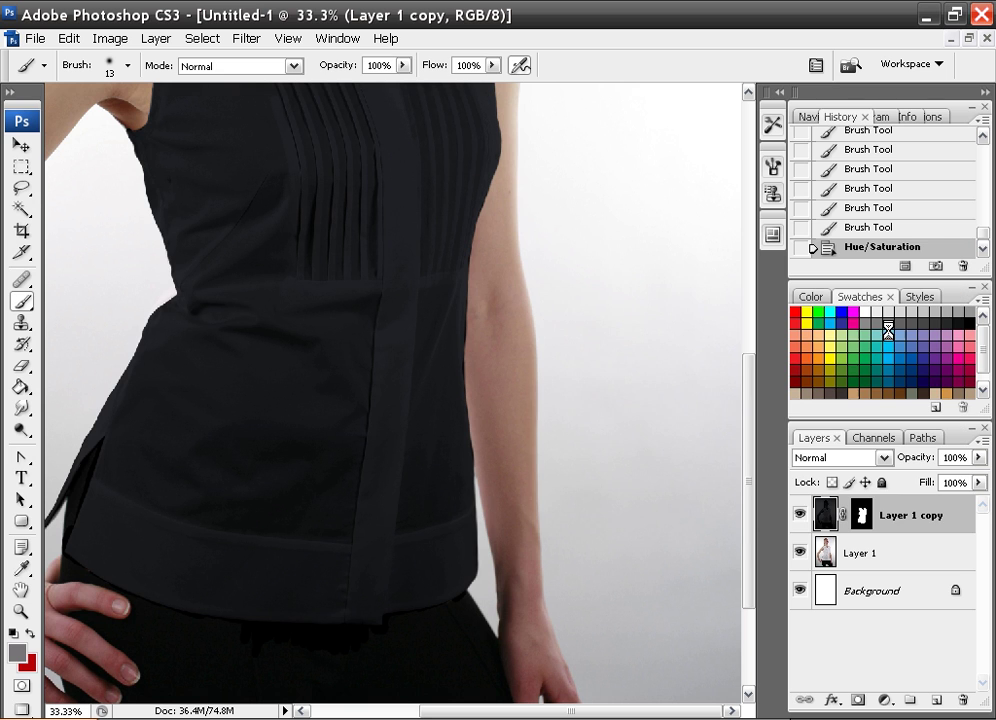
key(ctrl+minus)
key(ctrl+minus)
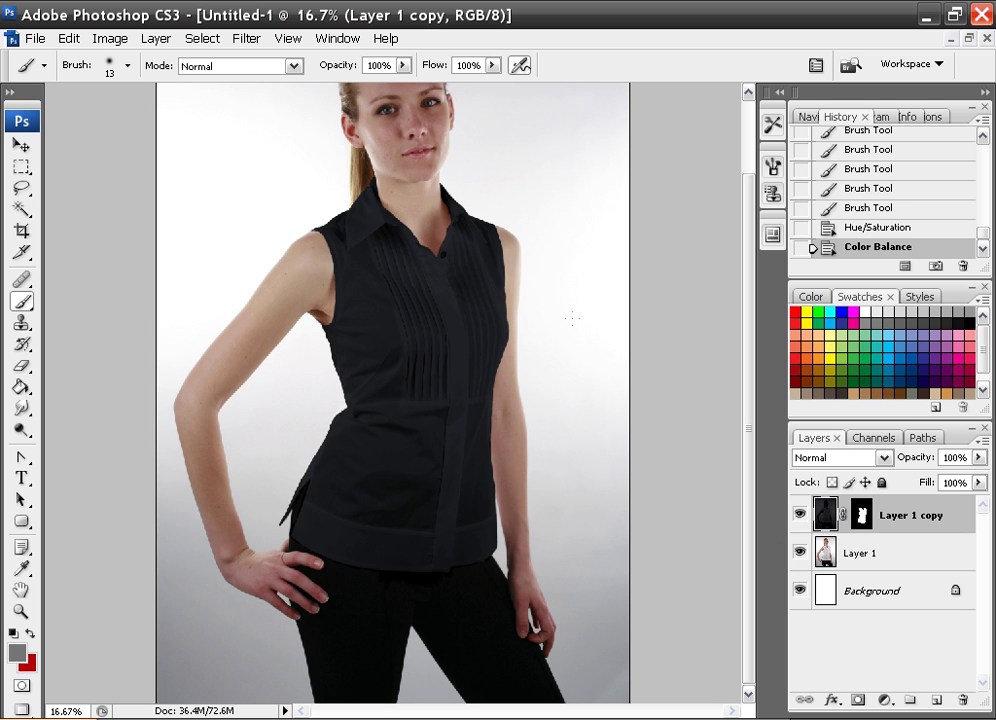
click(110, 38)
mouse_move(170, 92)
click(355, 253)
drag(698, 376, 679, 382)
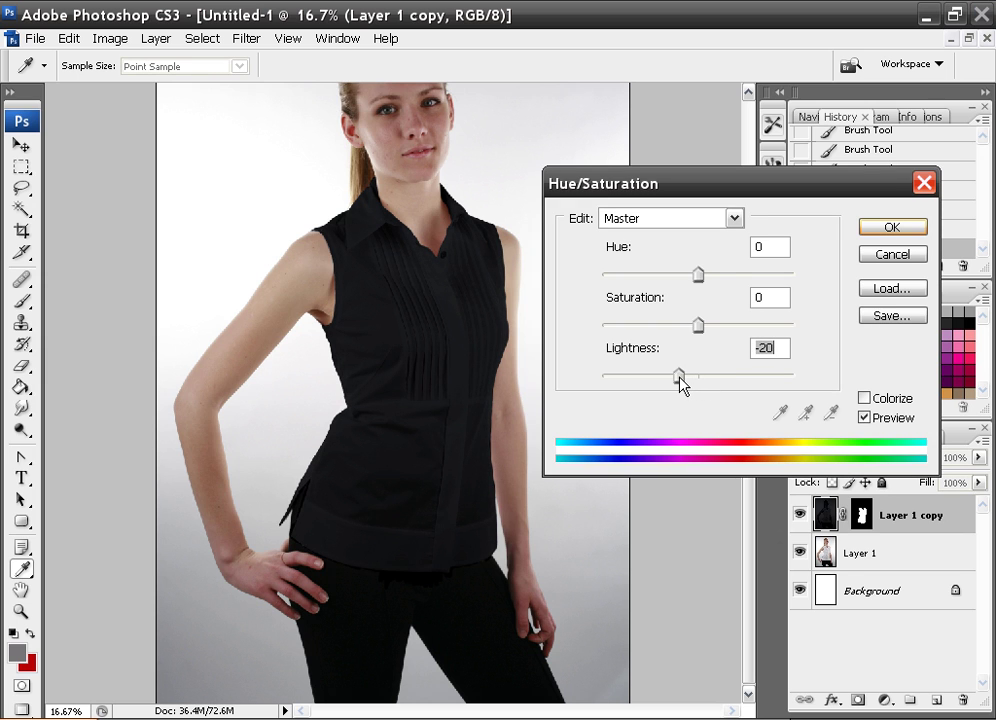